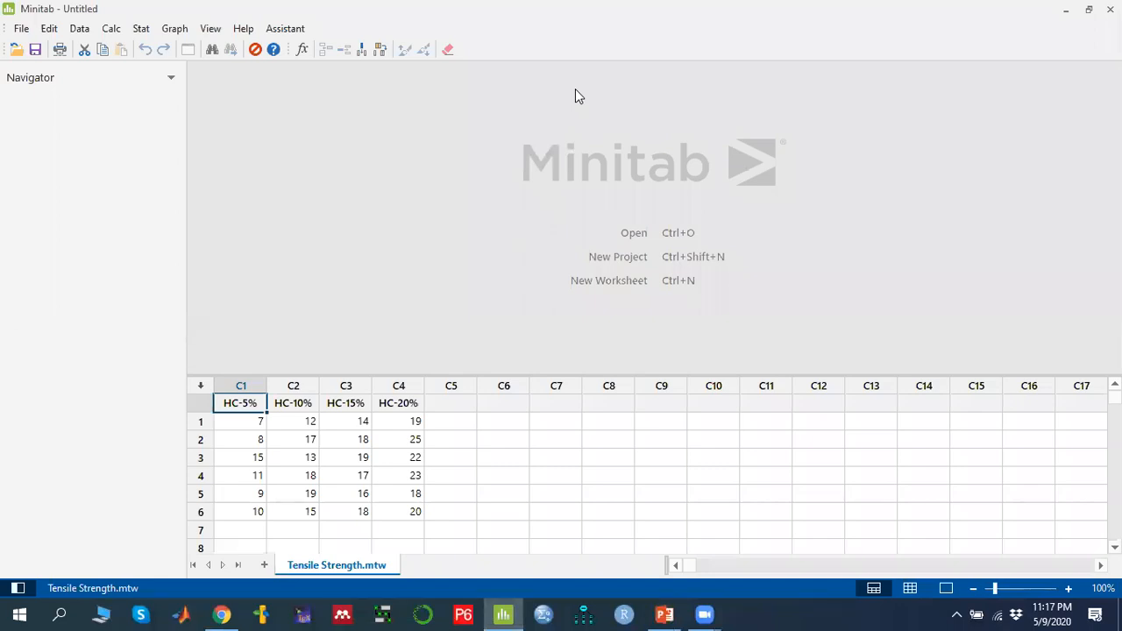
Step: Enlarge the worksheet area and examine the values in the HC-5%, HC-10%, HC-15% and HC-20% columns
click(294, 438)
drag(388, 373, 385, 342)
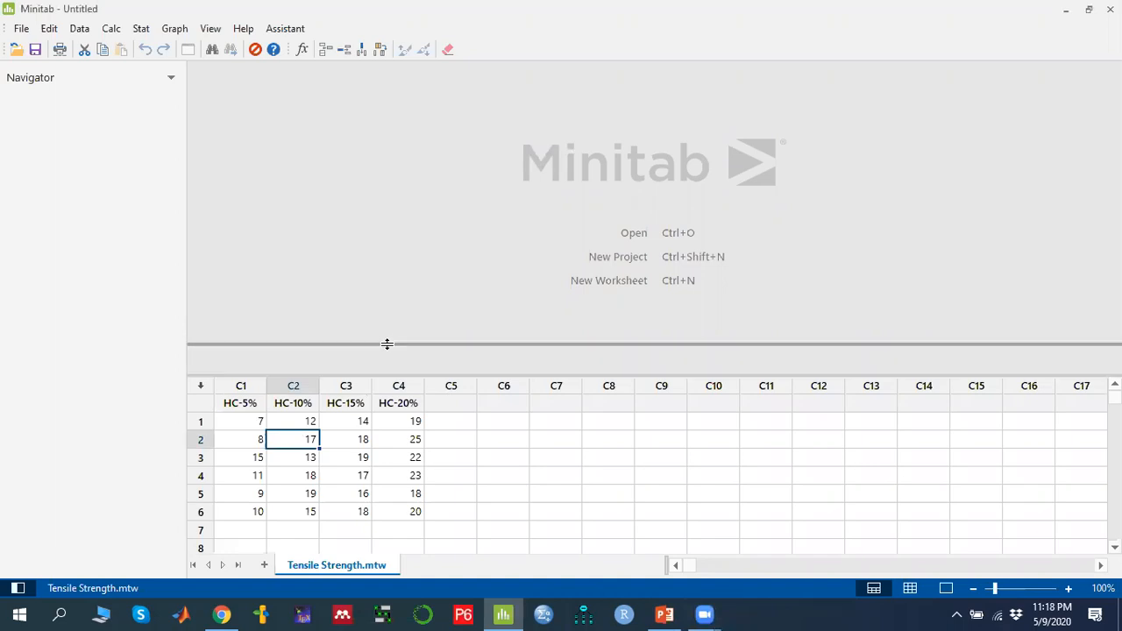
click(245, 370)
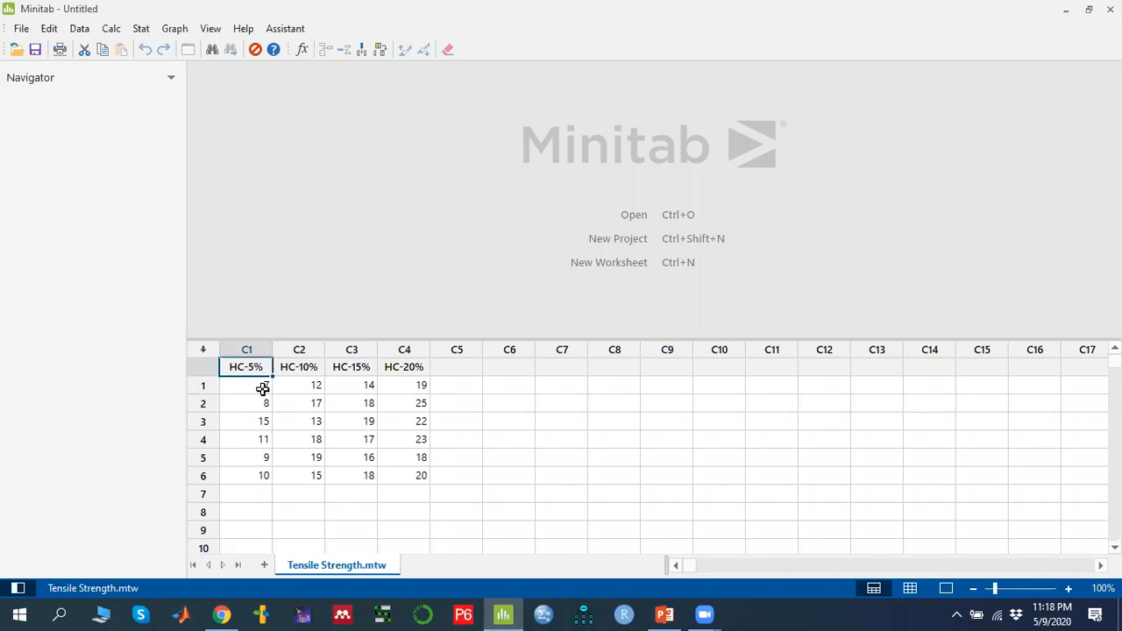
drag(263, 392, 258, 478)
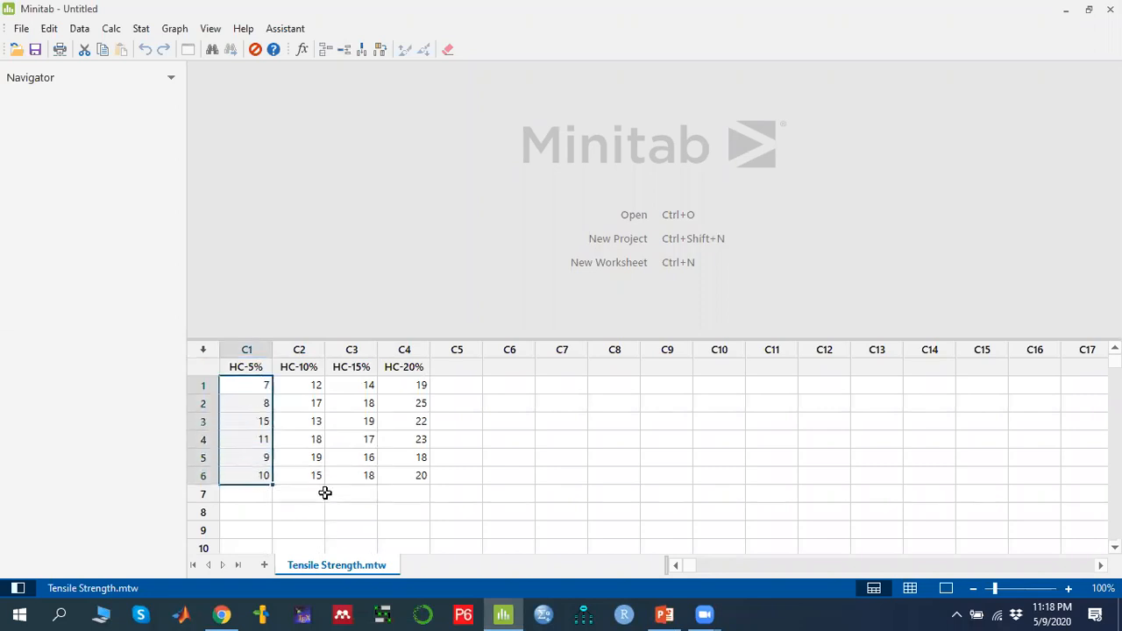
click(308, 369)
drag(307, 386, 311, 473)
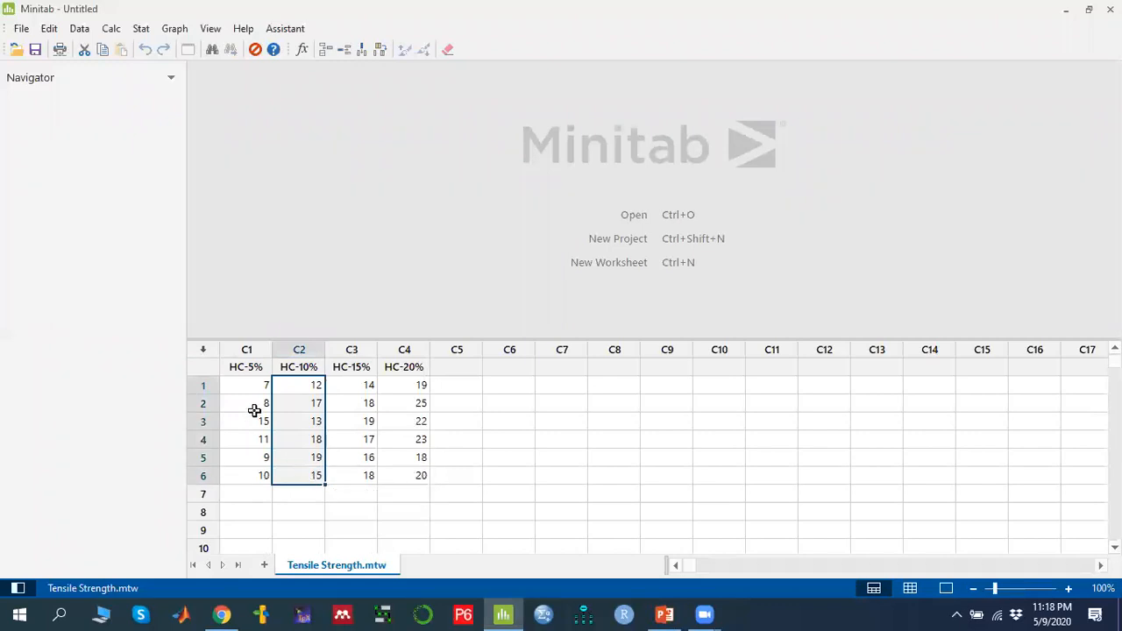
drag(245, 385, 247, 459)
drag(298, 385, 311, 474)
drag(359, 383, 368, 475)
drag(405, 383, 412, 475)
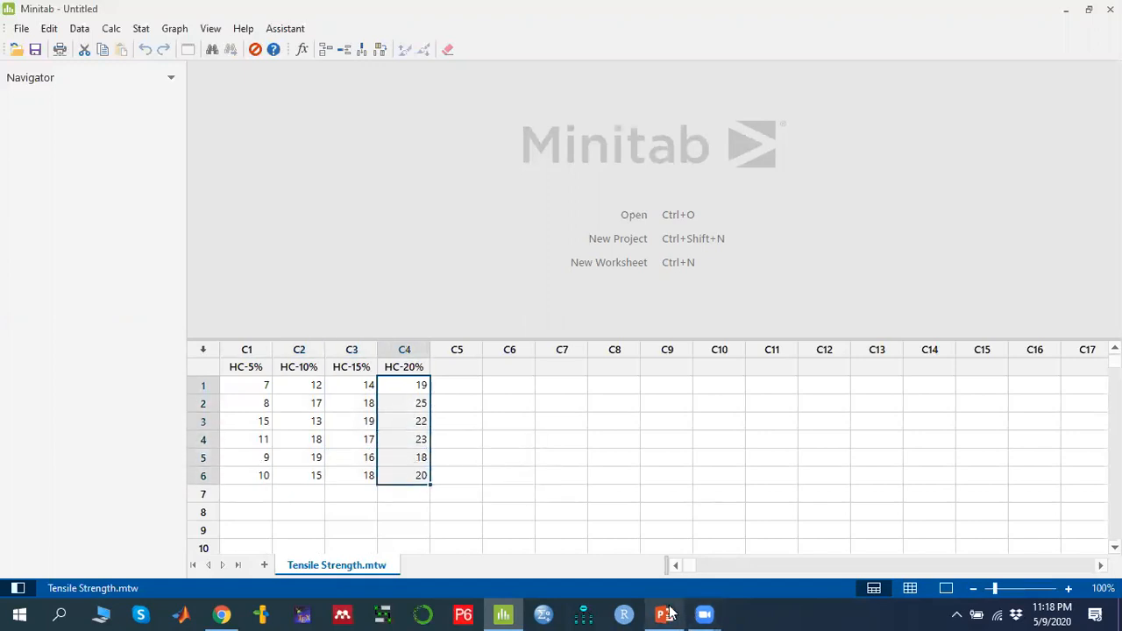
Step: Switch to the PowerPoint presentation and highlight the normality assumption's description on the One-Way ANOVA slide
click(665, 613)
scroll(622, 314, down, 1)
click(607, 357)
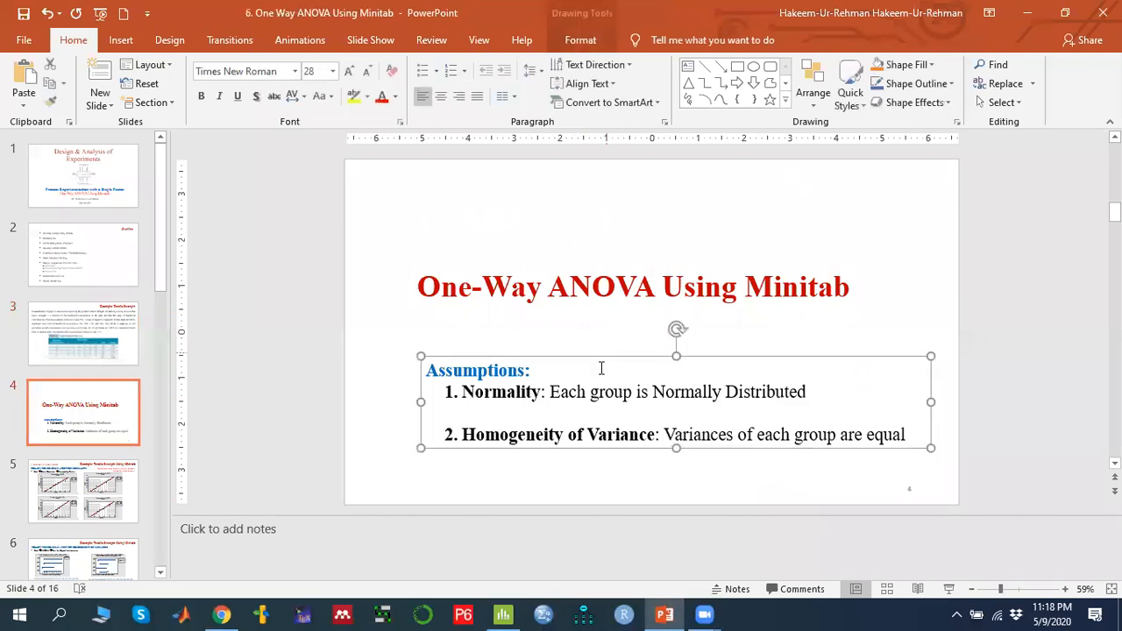
drag(618, 392, 808, 393)
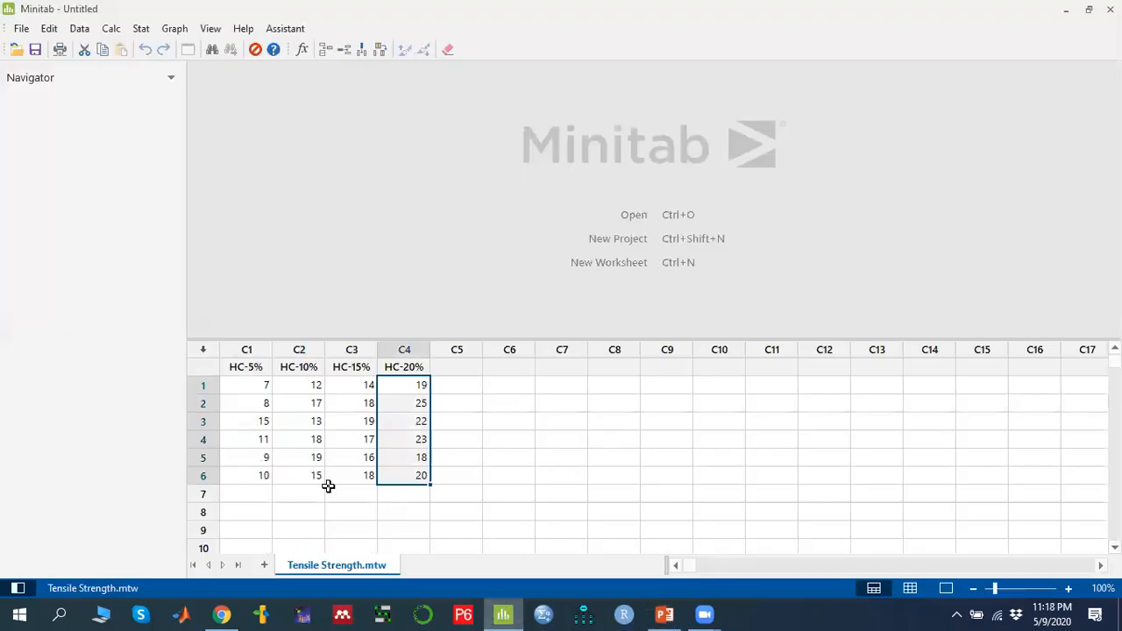
Step: Switch back to Minitab and go through the six observations of each of the four groups
click(503, 614)
click(308, 441)
drag(258, 381, 263, 478)
drag(310, 388, 310, 451)
drag(345, 383, 357, 455)
drag(403, 386, 418, 475)
Step: Run an Anderson-Darling normality test on the HC-5% column and enlarge the output area showing its probability plot
click(141, 28)
mouse_move(176, 51)
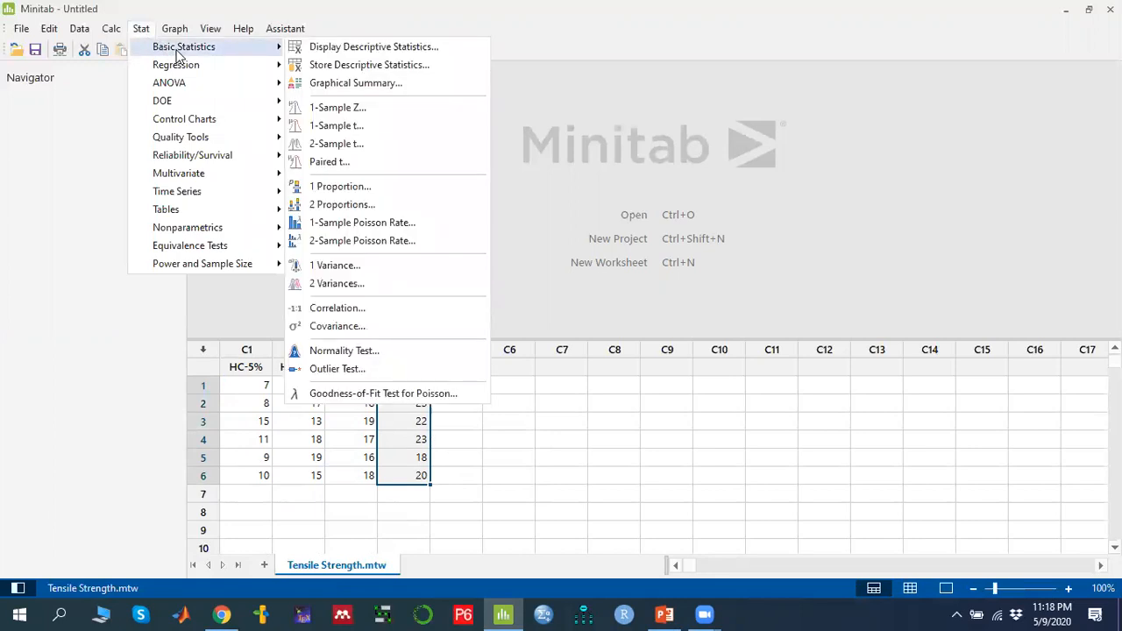
click(340, 352)
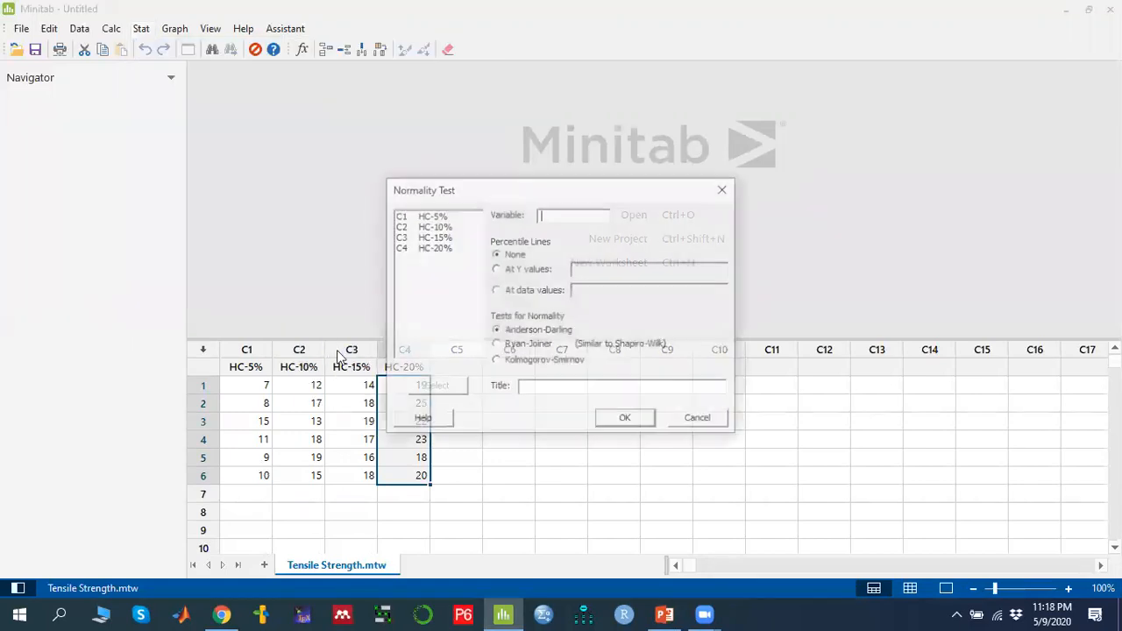
double_click(439, 217)
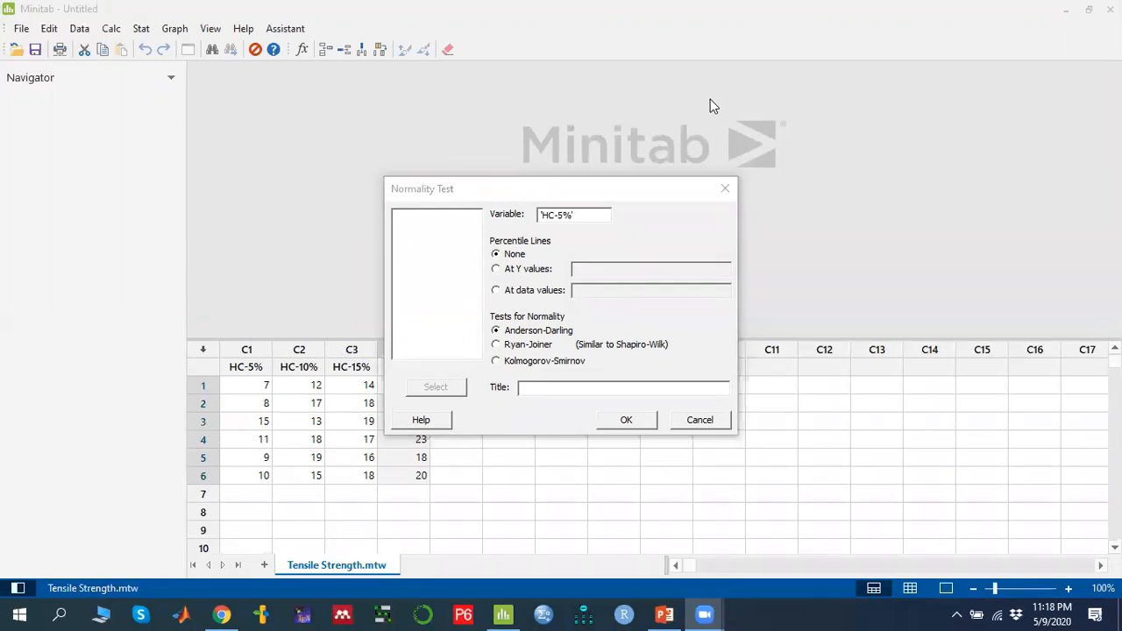
mouse_move(498, 321)
mouse_down()
mouse_move(484, 351)
mouse_move(570, 368)
mouse_move(693, 338)
mouse_move(592, 323)
mouse_up()
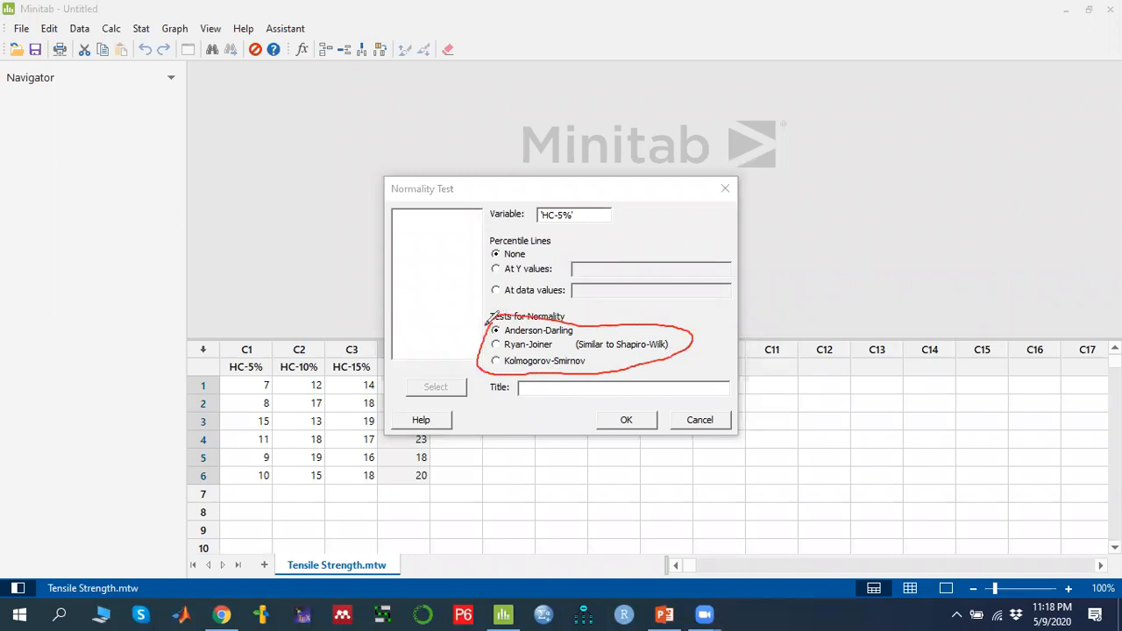
drag(579, 329, 612, 319)
click(772, 76)
click(329, 75)
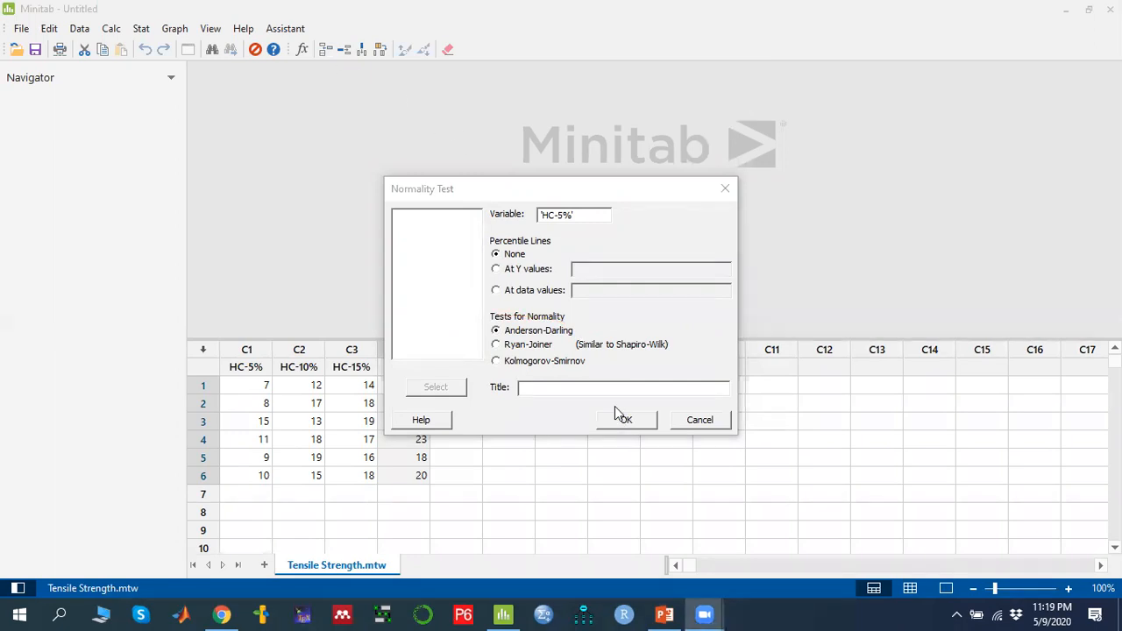
click(637, 424)
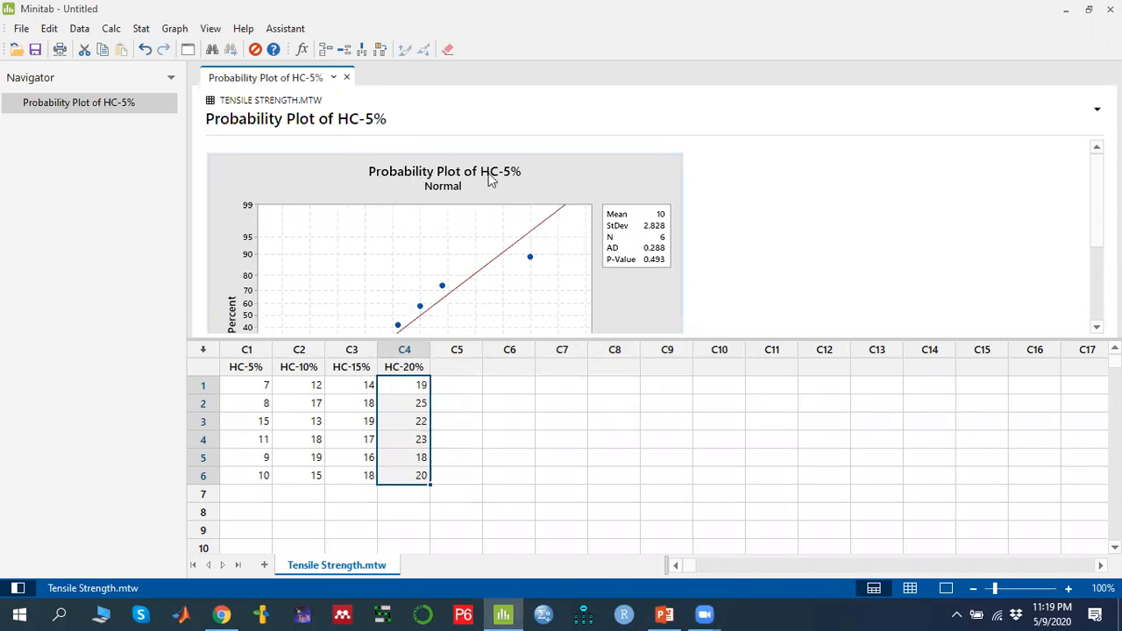
drag(709, 338, 711, 425)
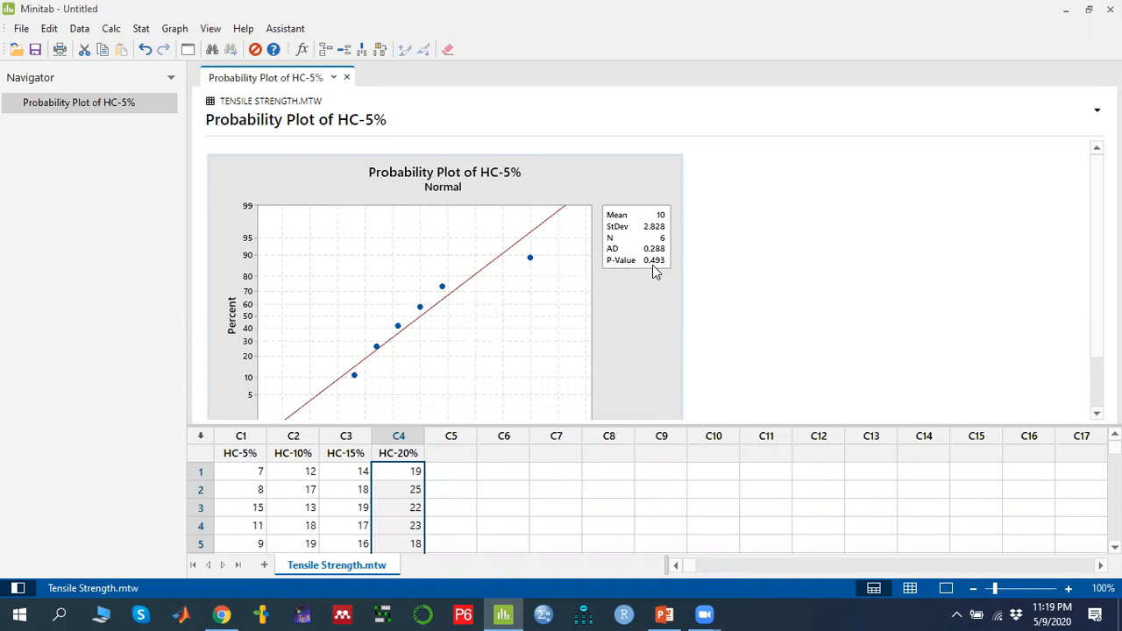
Step: Run an Anderson-Darling normality test on the HC-10% column
click(303, 471)
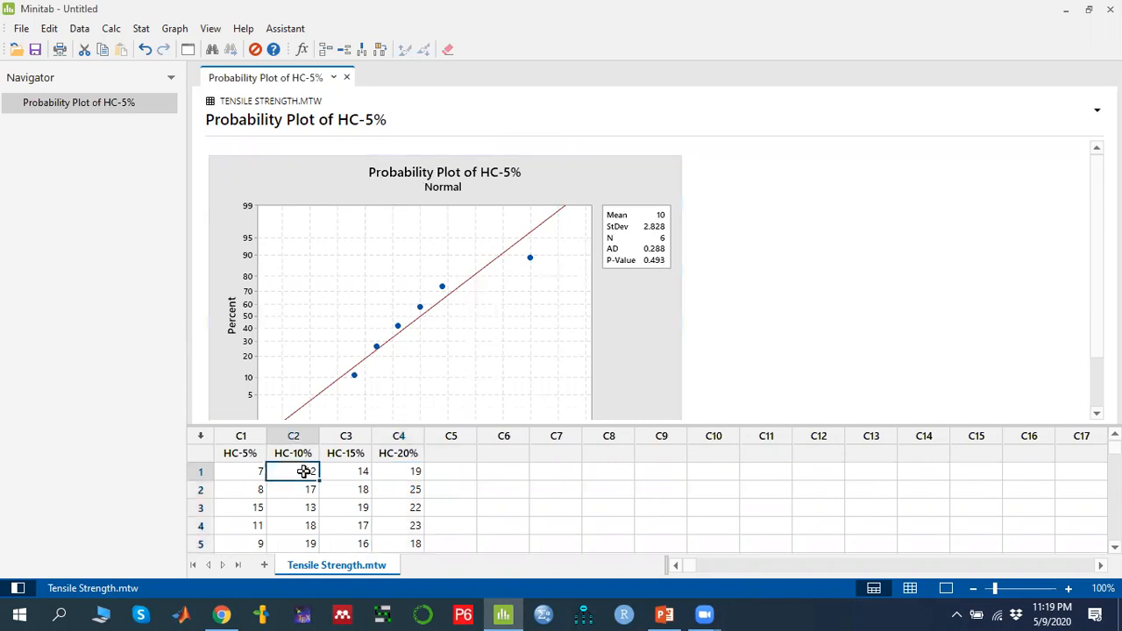
click(140, 28)
mouse_move(249, 48)
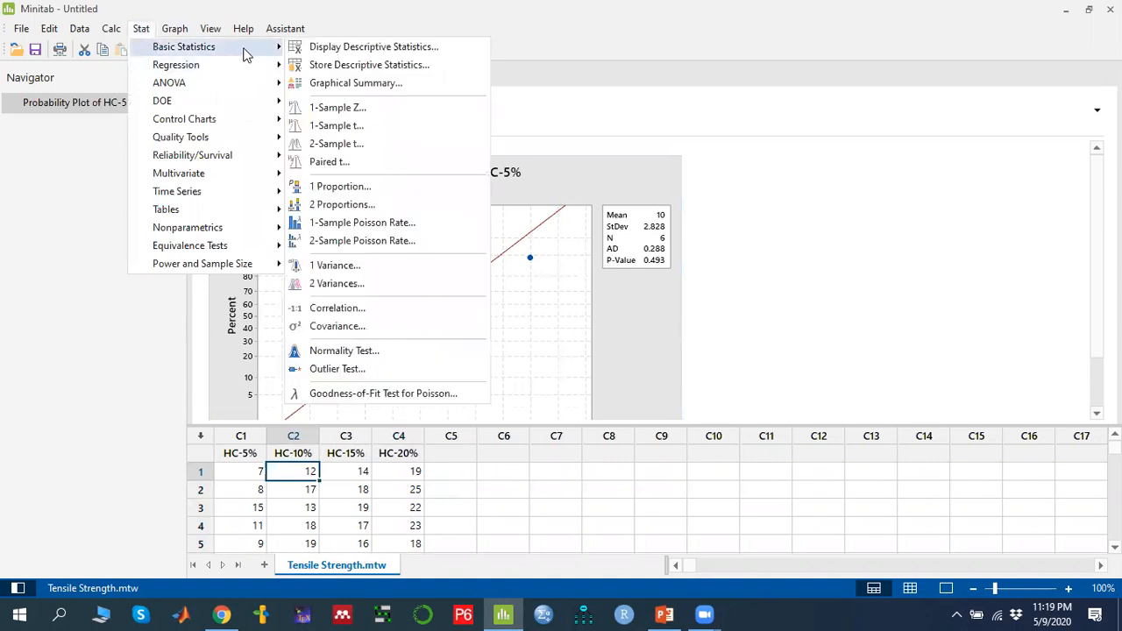
click(344, 353)
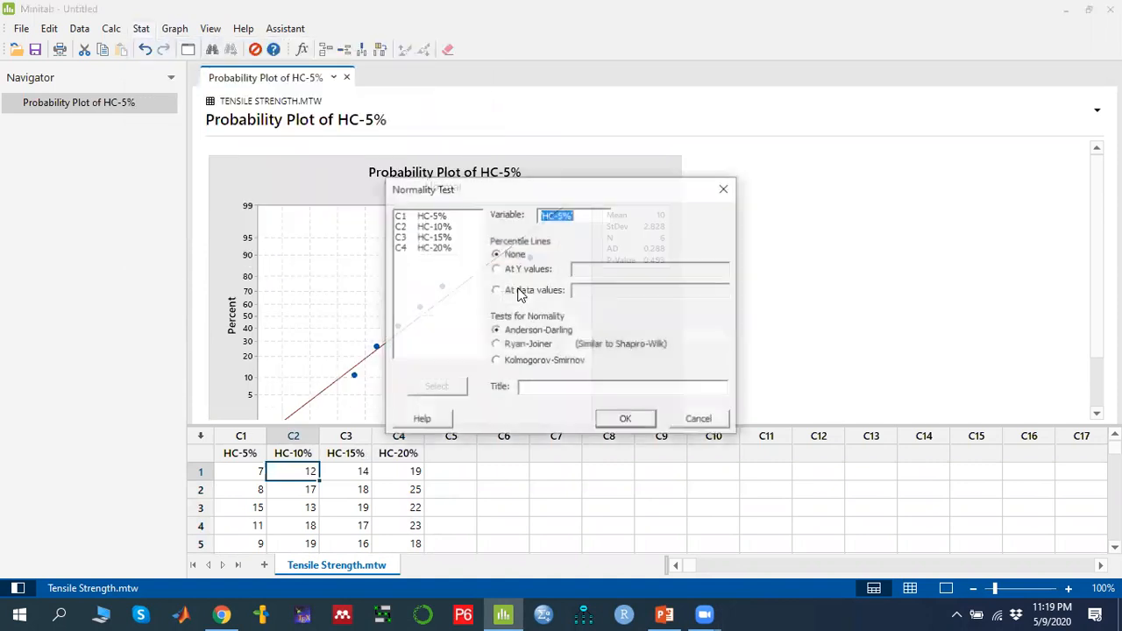
double_click(433, 227)
click(624, 419)
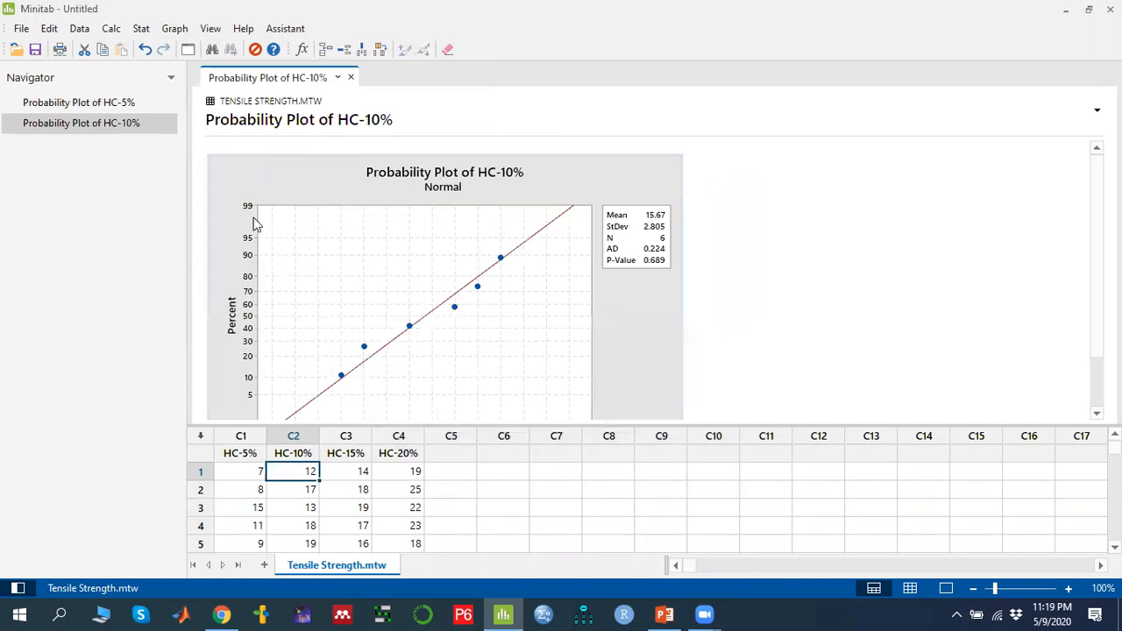
Step: Run an Anderson-Darling normality test on the HC-15% column
click(141, 28)
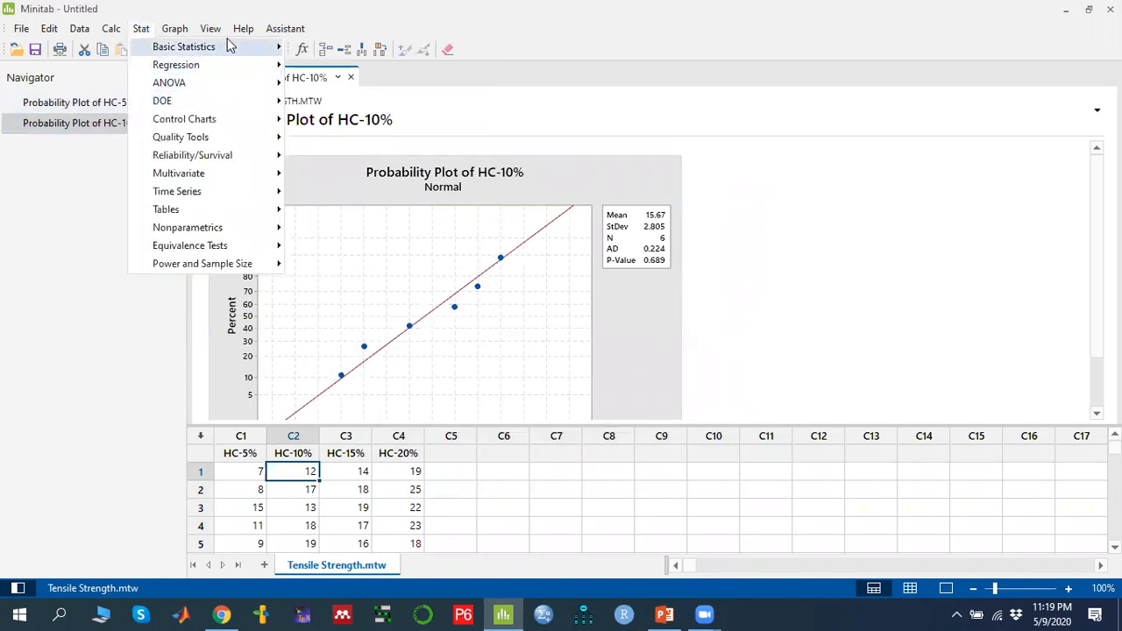
mouse_move(227, 41)
click(329, 355)
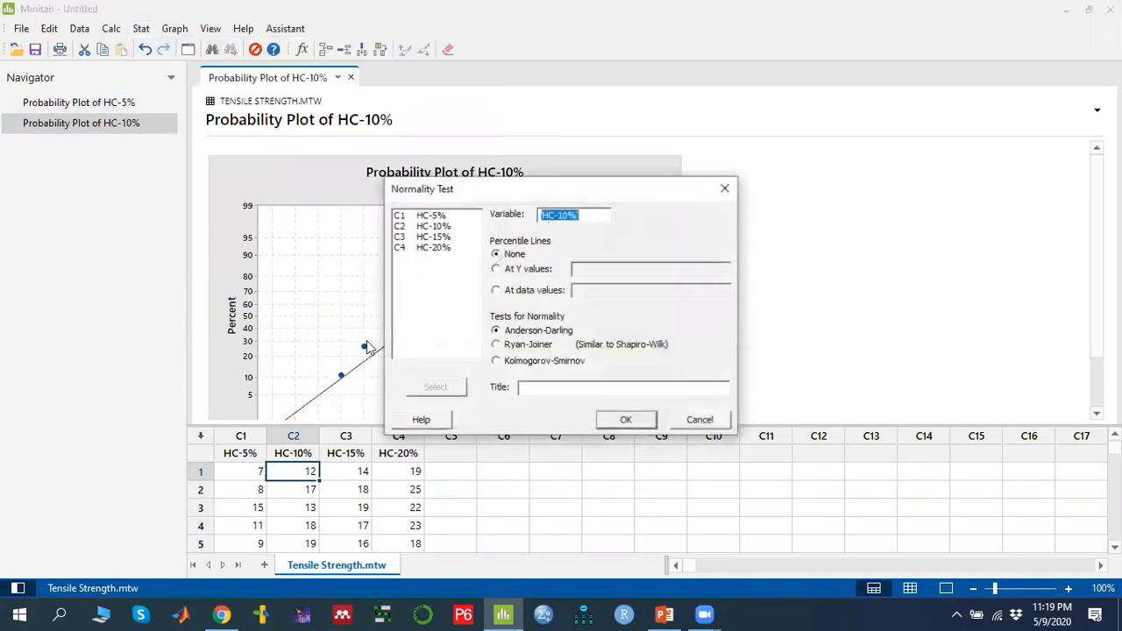
double_click(440, 236)
click(635, 421)
Step: Try to run an Anderson-Darling normality test on the HC-20% column
click(143, 30)
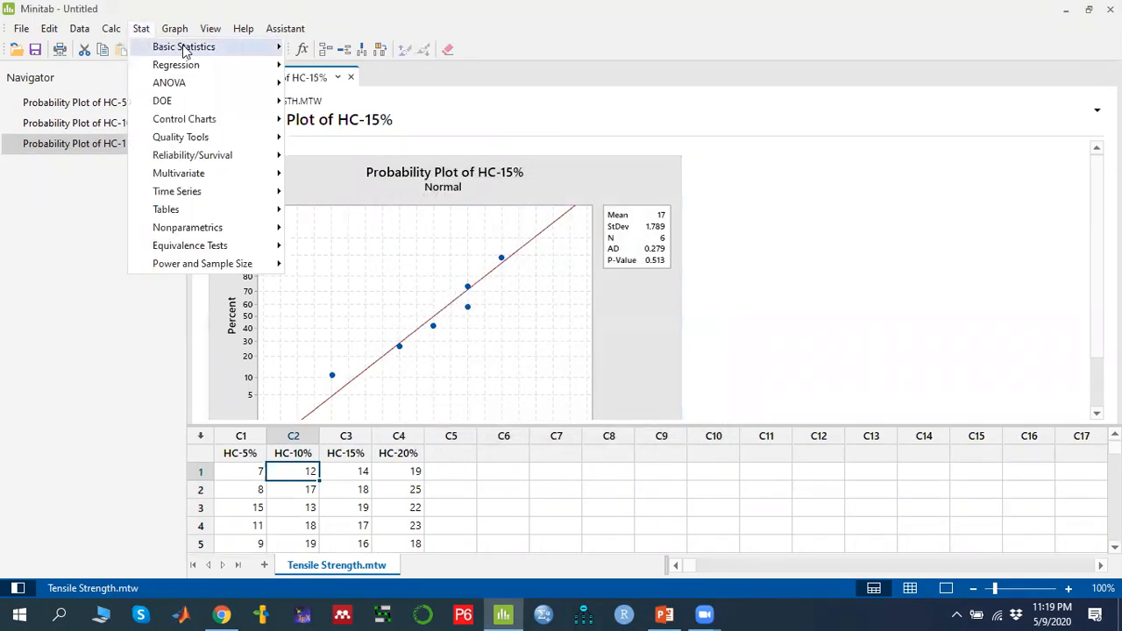
click(360, 355)
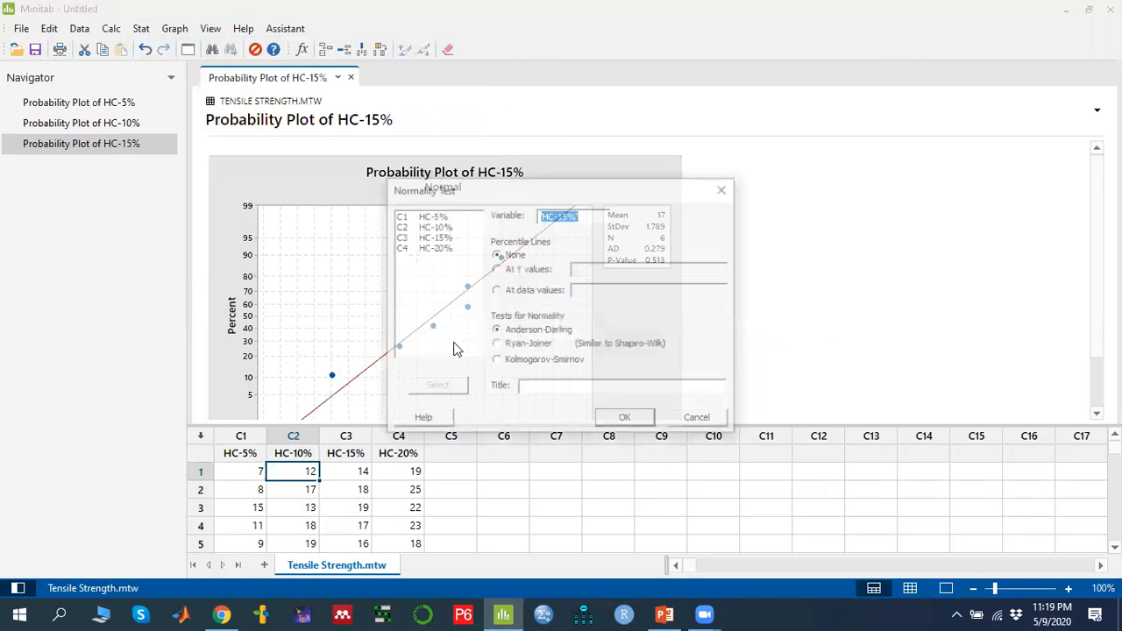
click(443, 248)
click(626, 421)
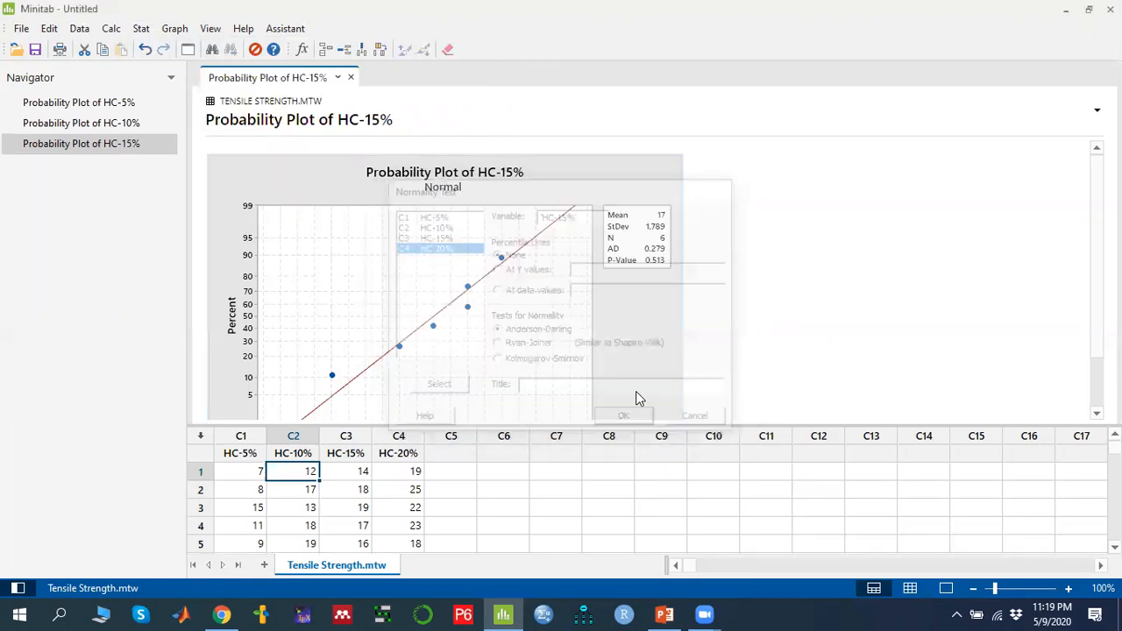
Step: Review the probability plots of HC-5%, HC-10% and HC-15%, comparing each P-value with the 0.05 threshold
click(123, 103)
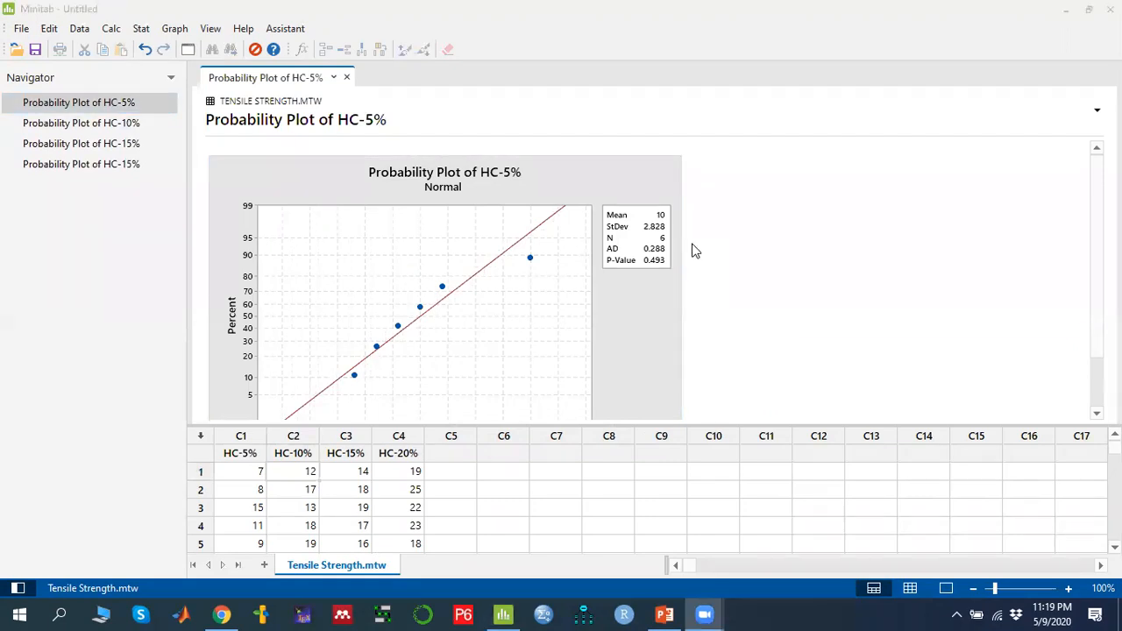
drag(679, 261, 730, 286)
mouse_move(735, 248)
mouse_down()
mouse_move(752, 268)
mouse_move(796, 276)
mouse_move(812, 265)
mouse_move(828, 285)
mouse_move(849, 282)
mouse_move(845, 299)
mouse_move(874, 293)
mouse_move(908, 307)
mouse_move(950, 284)
mouse_move(989, 307)
mouse_move(1004, 277)
mouse_up()
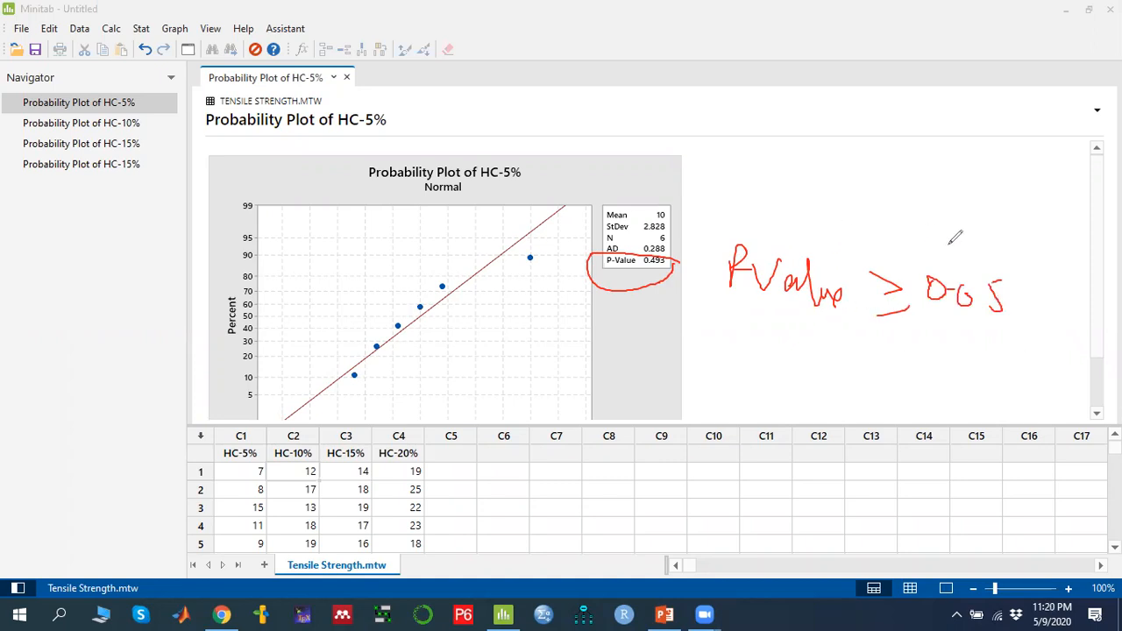
drag(863, 235, 978, 209)
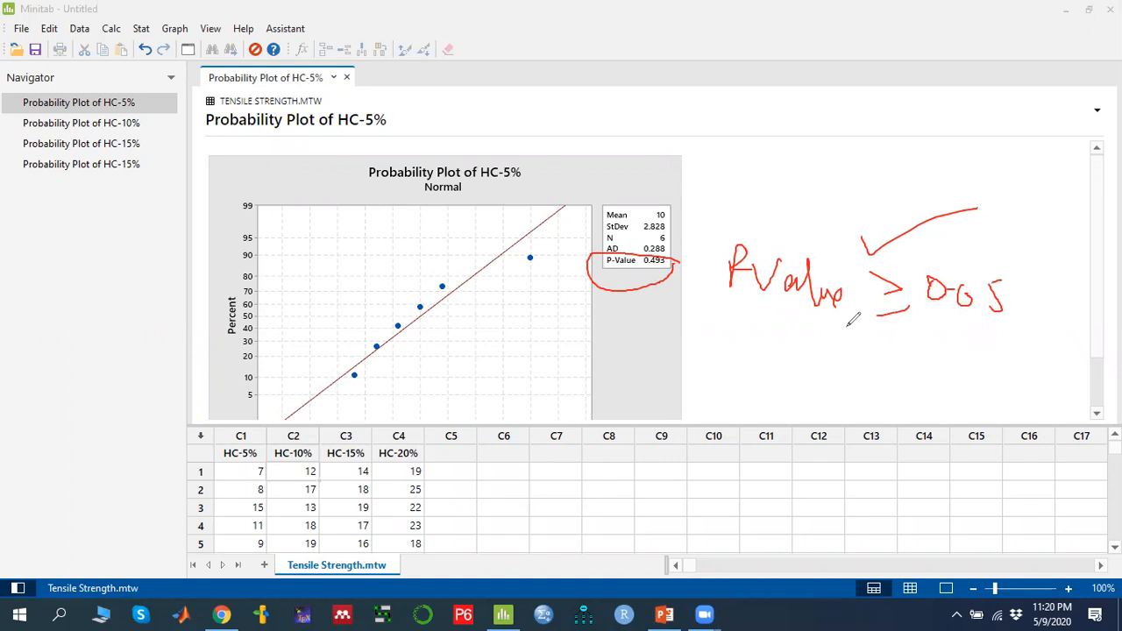
drag(229, 441, 281, 395)
drag(241, 447, 227, 545)
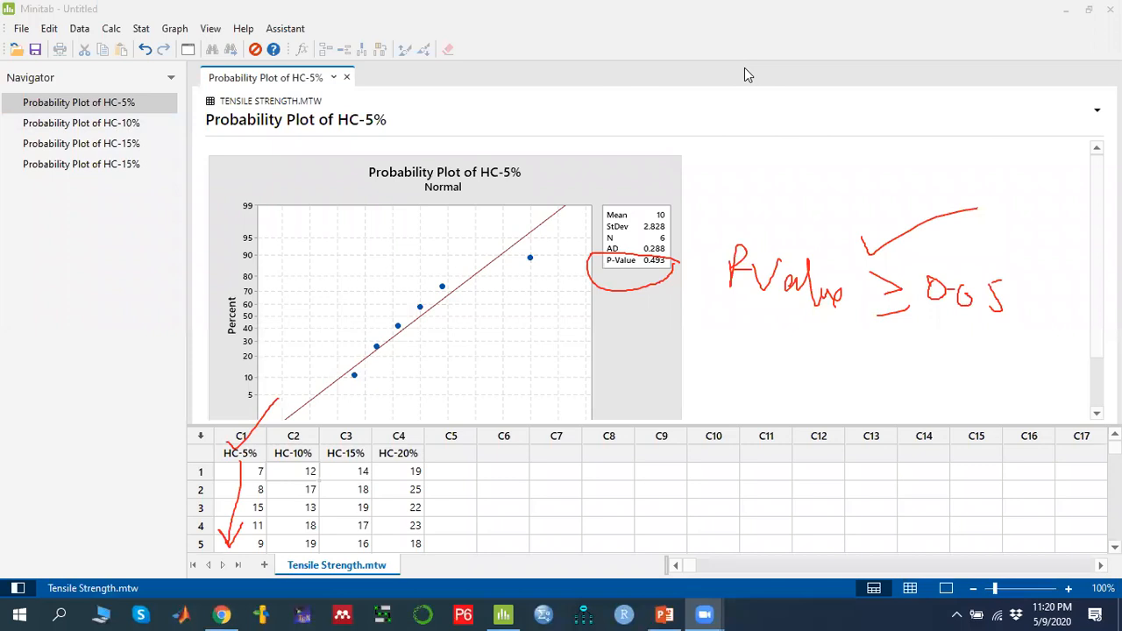
click(125, 123)
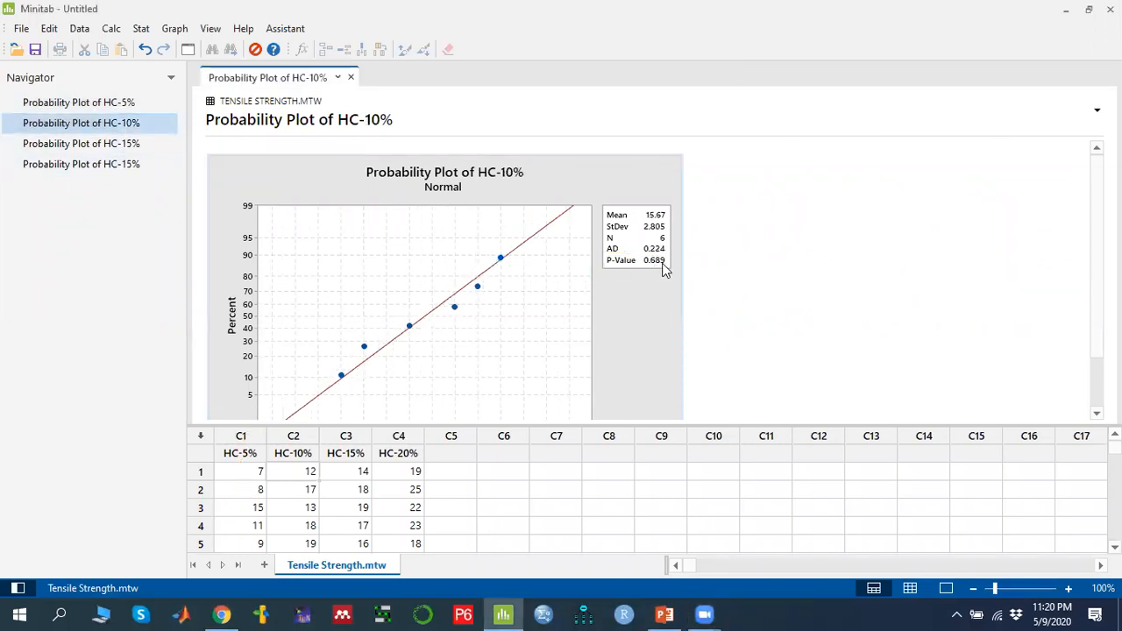
click(120, 146)
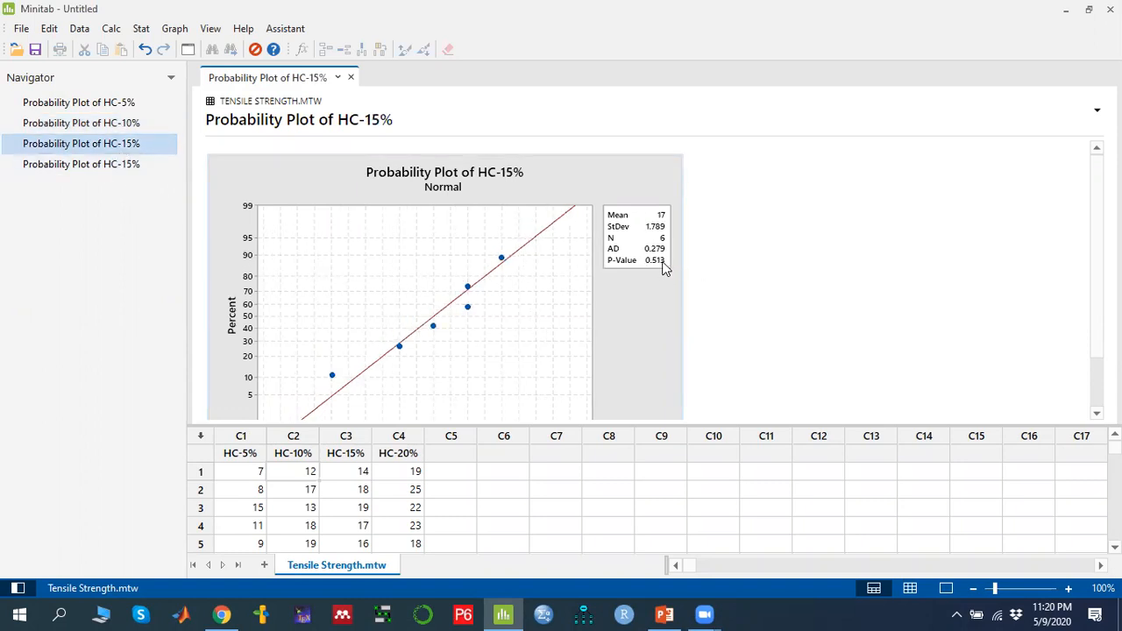
click(115, 171)
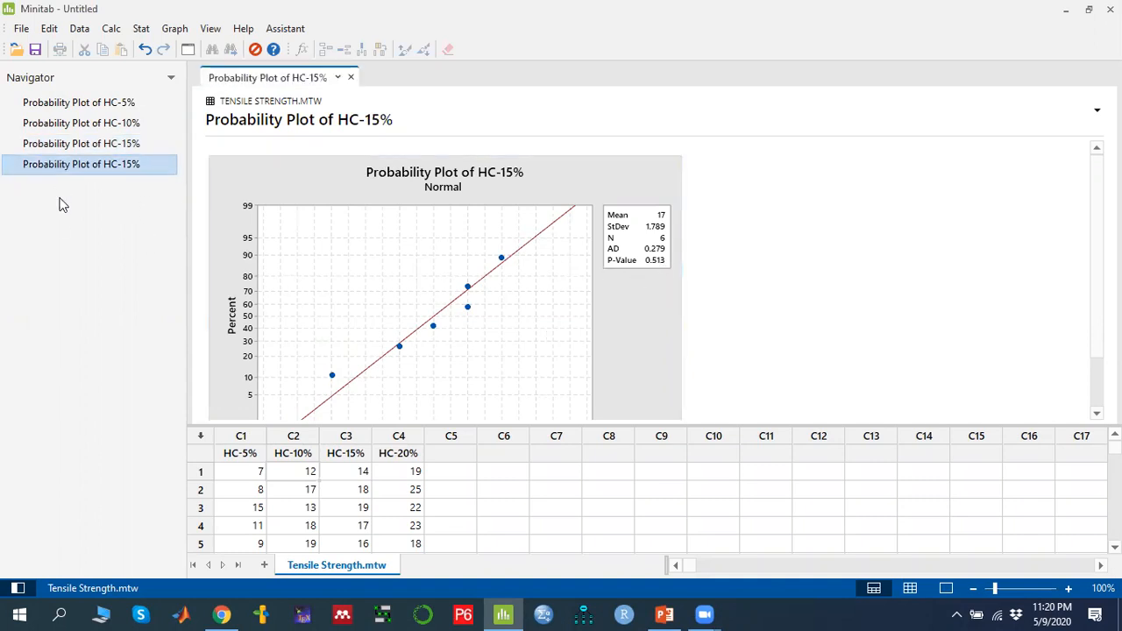
Step: Run the Anderson-Darling normality test again, using the HC-20% column as the variable
click(141, 35)
mouse_move(240, 53)
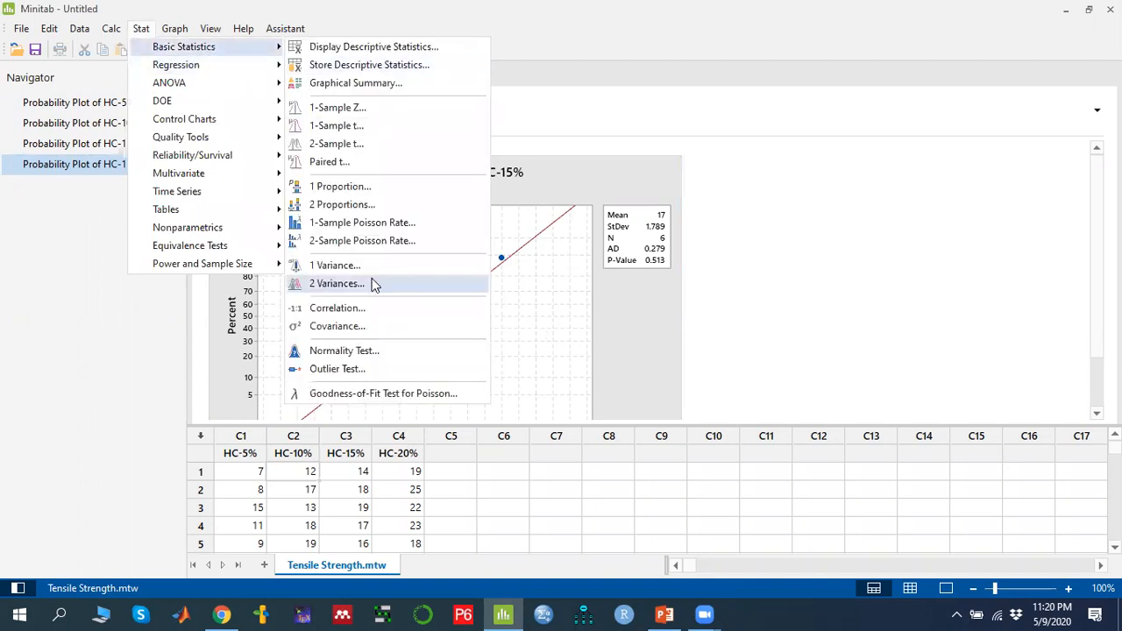
click(354, 351)
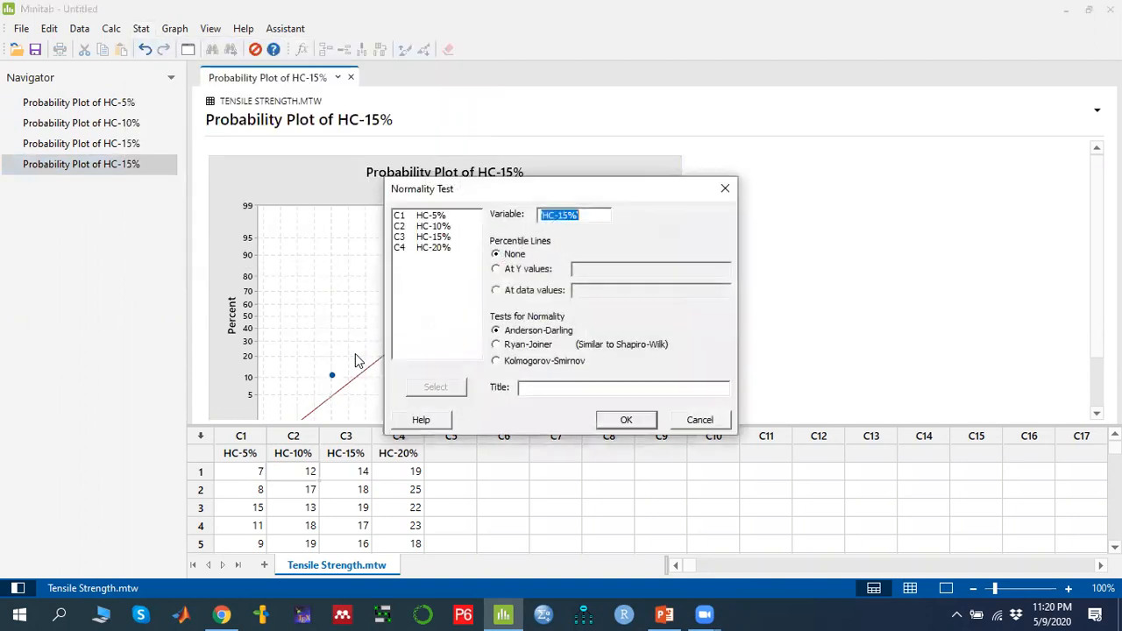
double_click(439, 249)
click(626, 420)
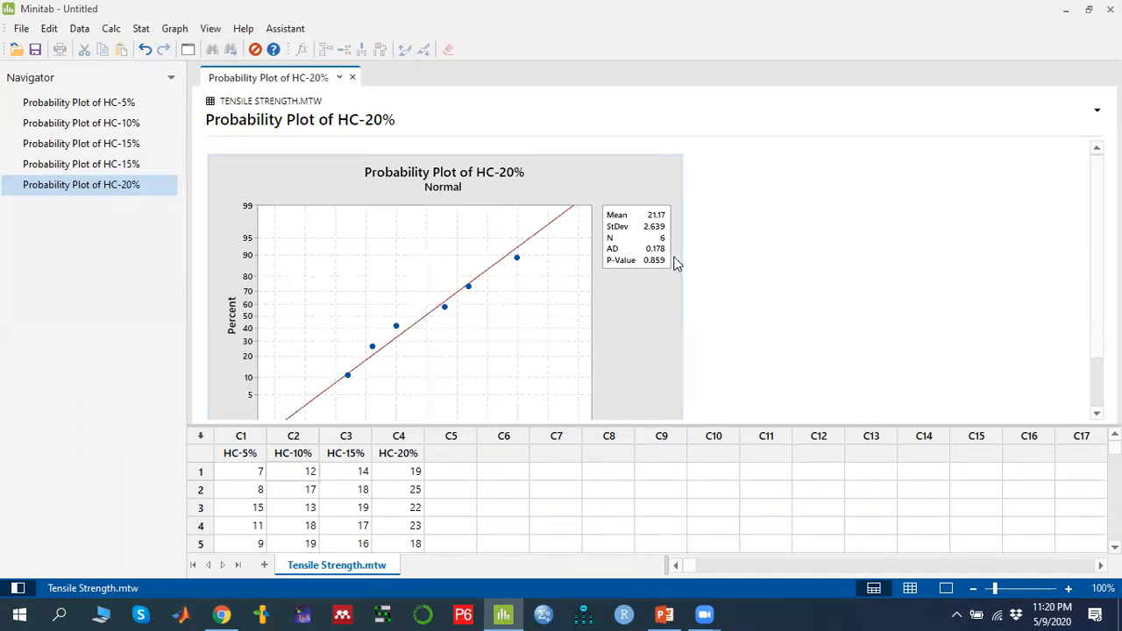
Step: Switch to the PowerPoint presentation and review the normality and homogeneity of variance assumptions on the One-Way ANOVA slide
click(665, 614)
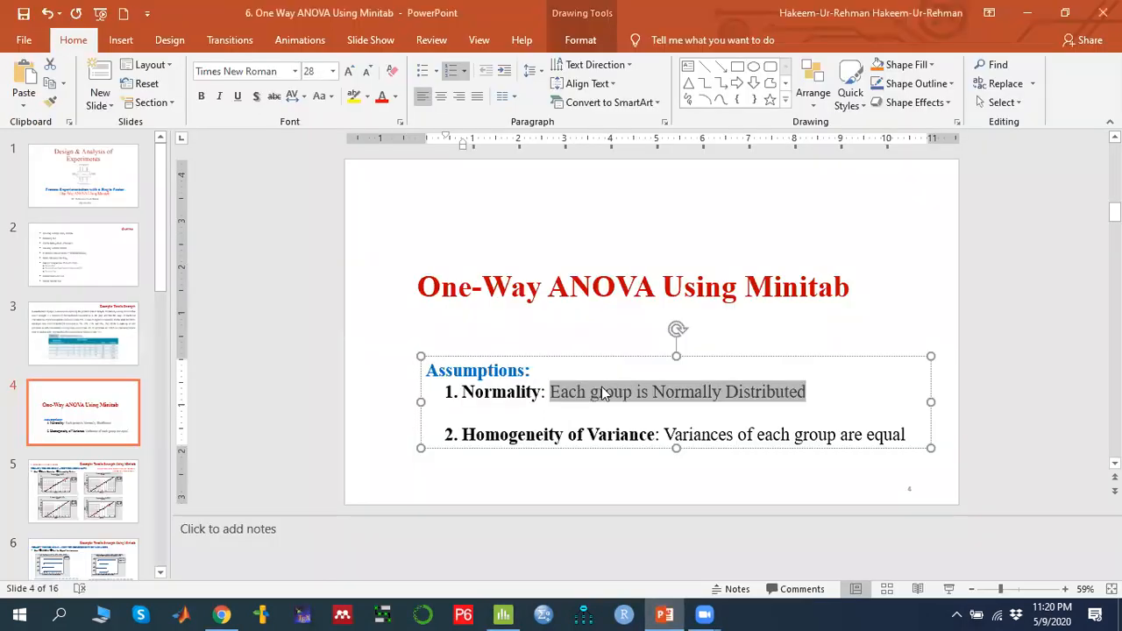
click(602, 393)
drag(551, 392, 839, 388)
click(721, 435)
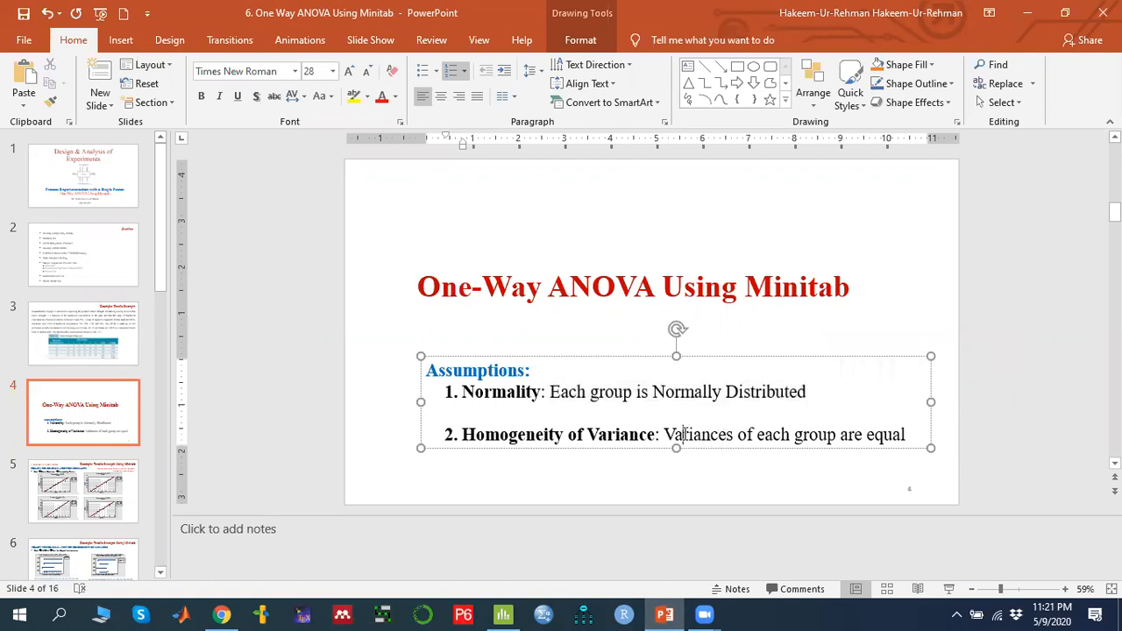
Step: Highlight the equal-variances statement on the assumptions slide, then switch to Minitab and enlarge the worksheet area
drag(667, 435, 912, 441)
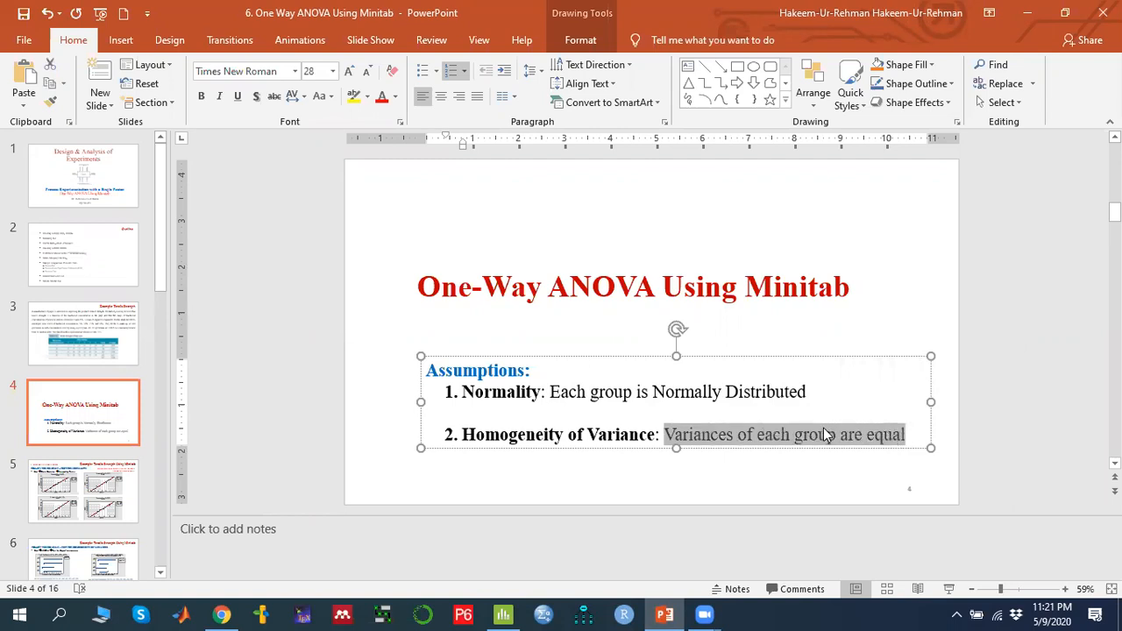
click(501, 614)
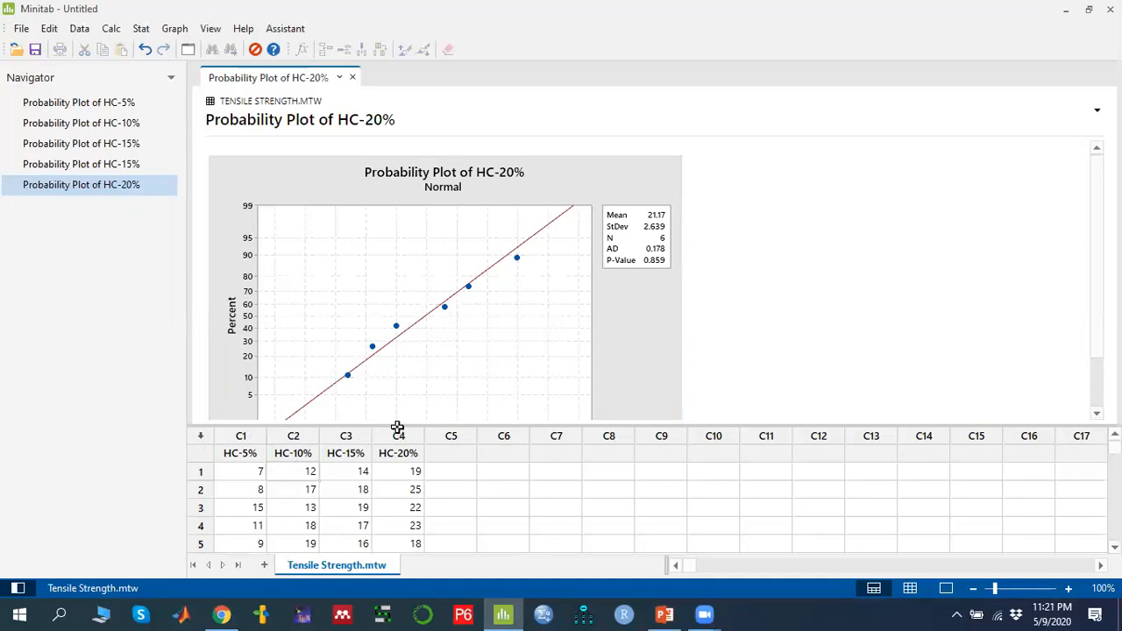
drag(396, 425, 394, 333)
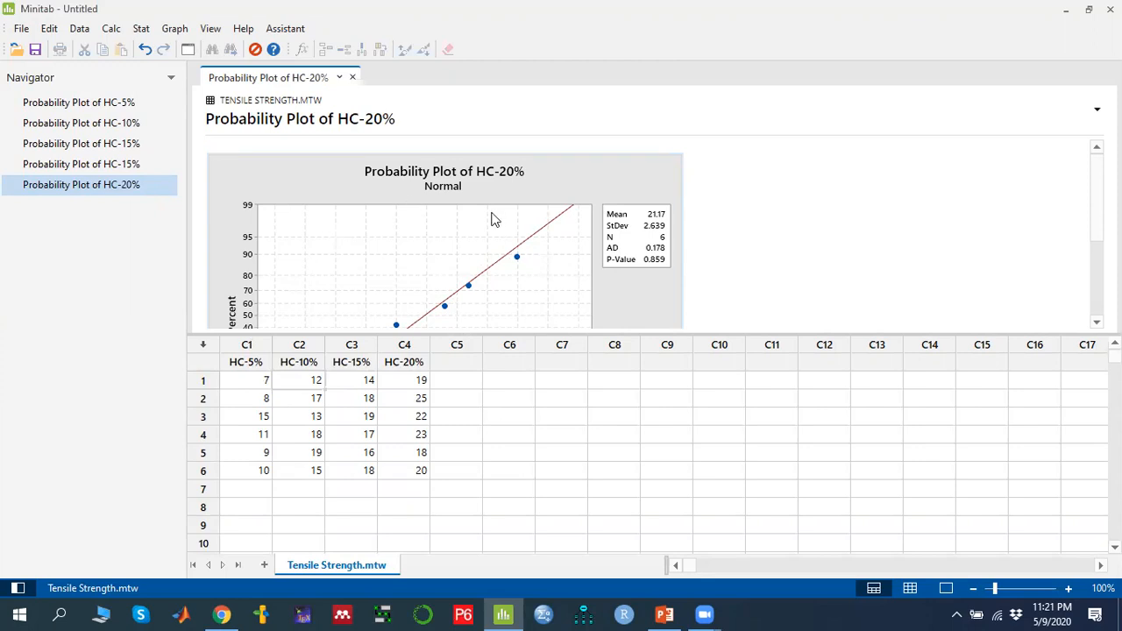
click(141, 30)
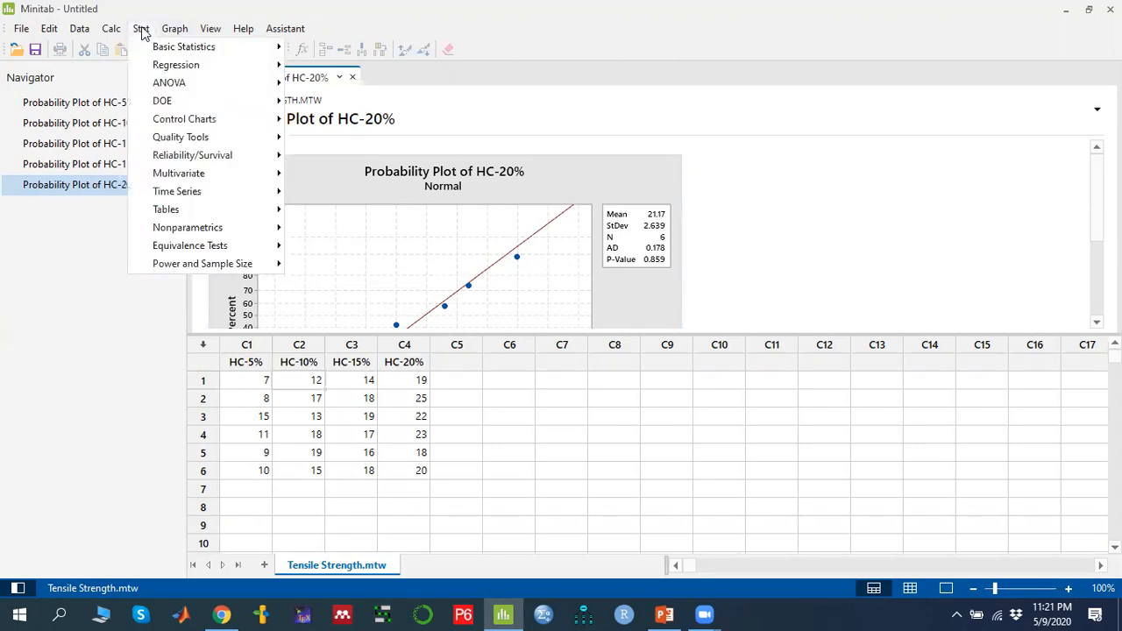
mouse_move(169, 83)
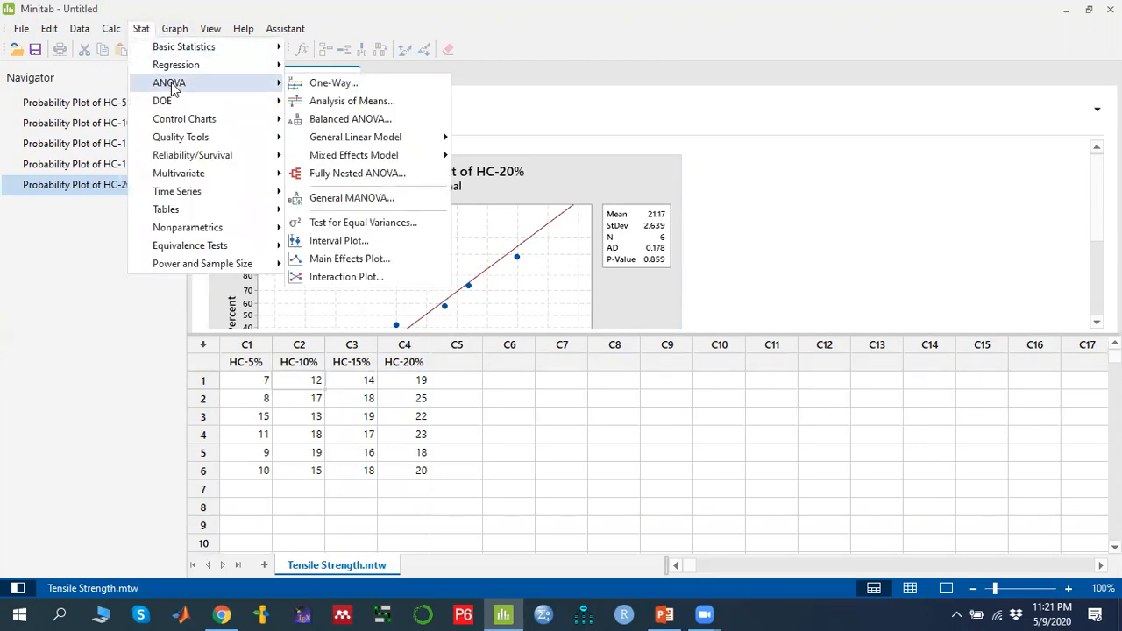
click(330, 84)
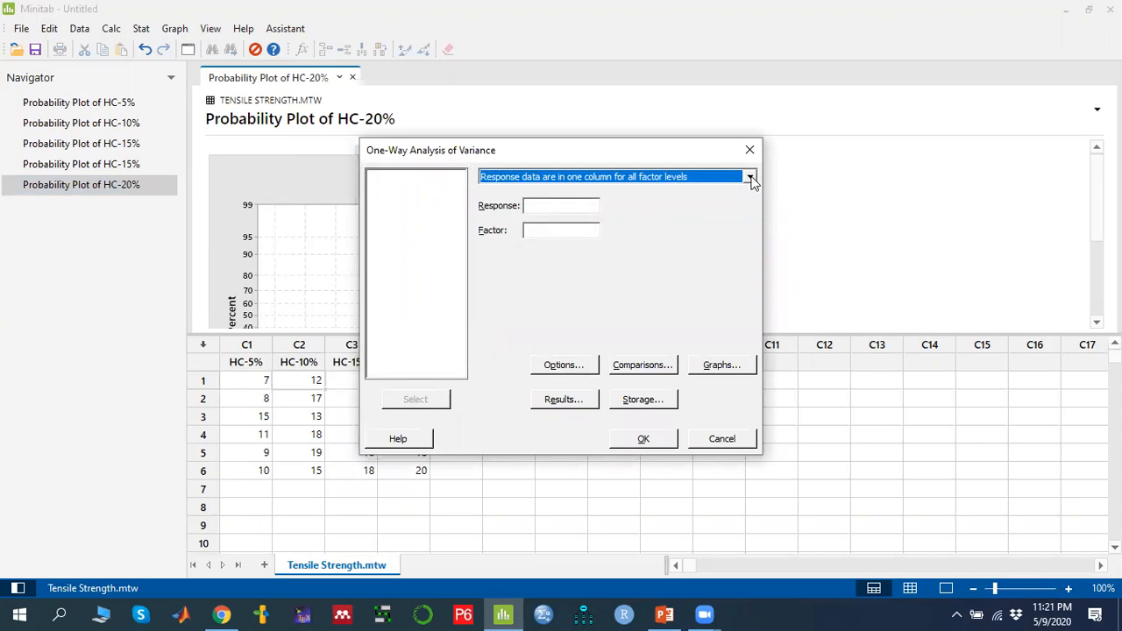
click(543, 203)
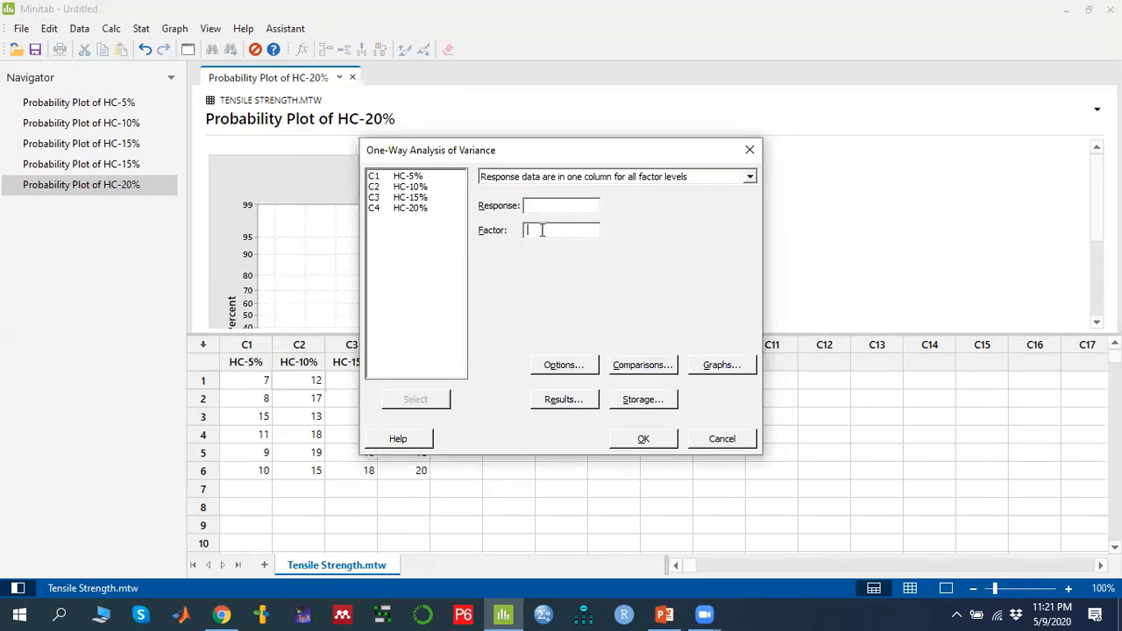
click(750, 178)
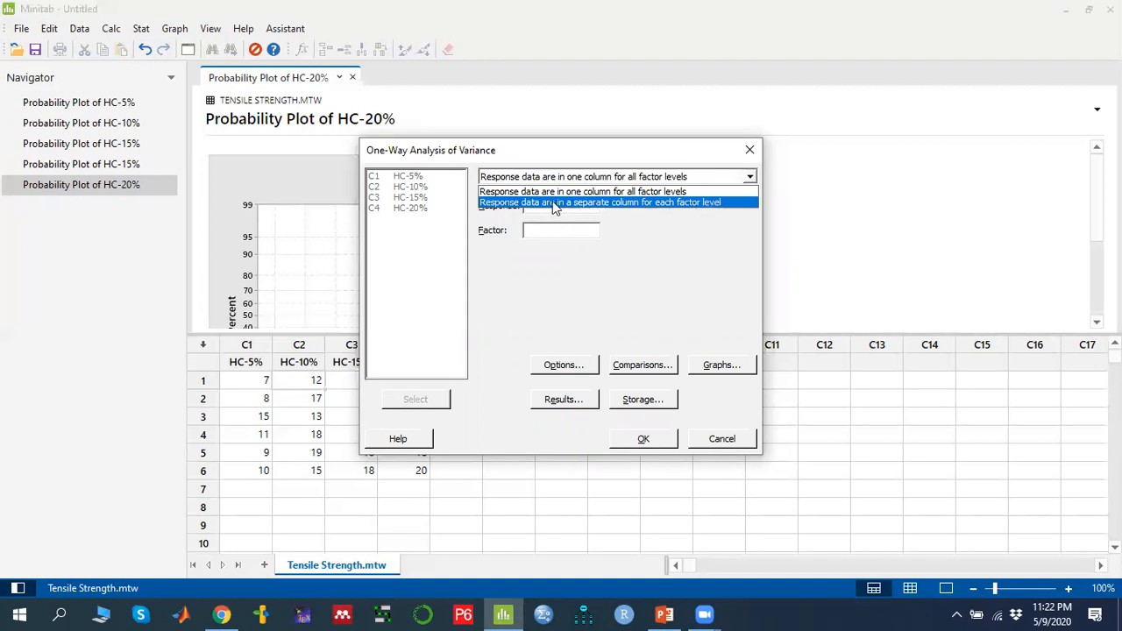
click(630, 204)
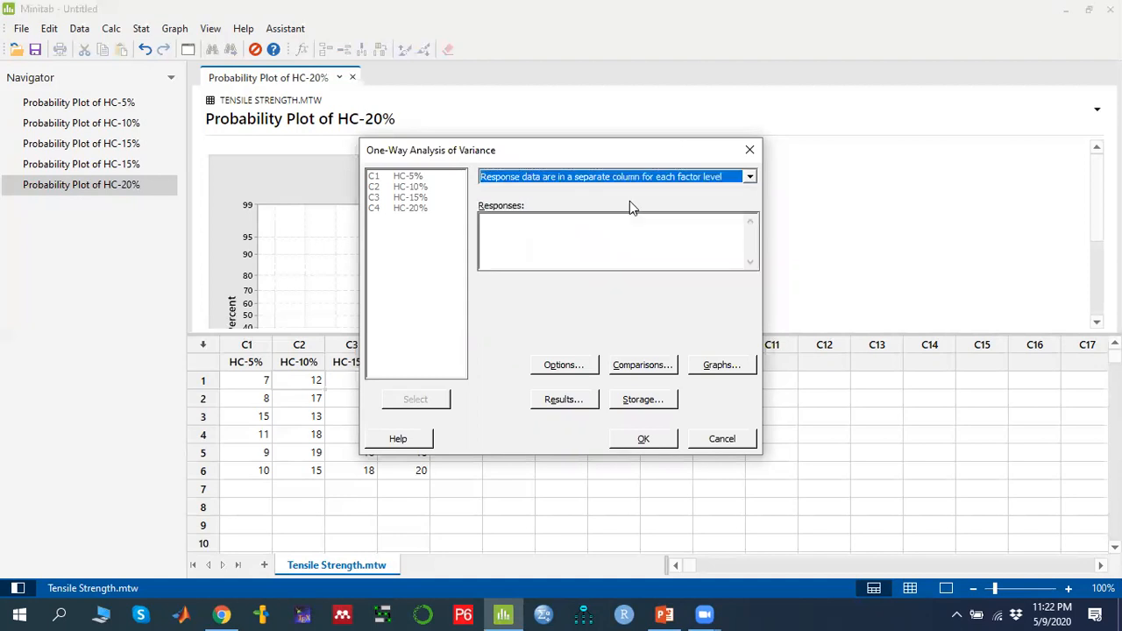
click(518, 233)
drag(409, 176, 413, 221)
click(416, 403)
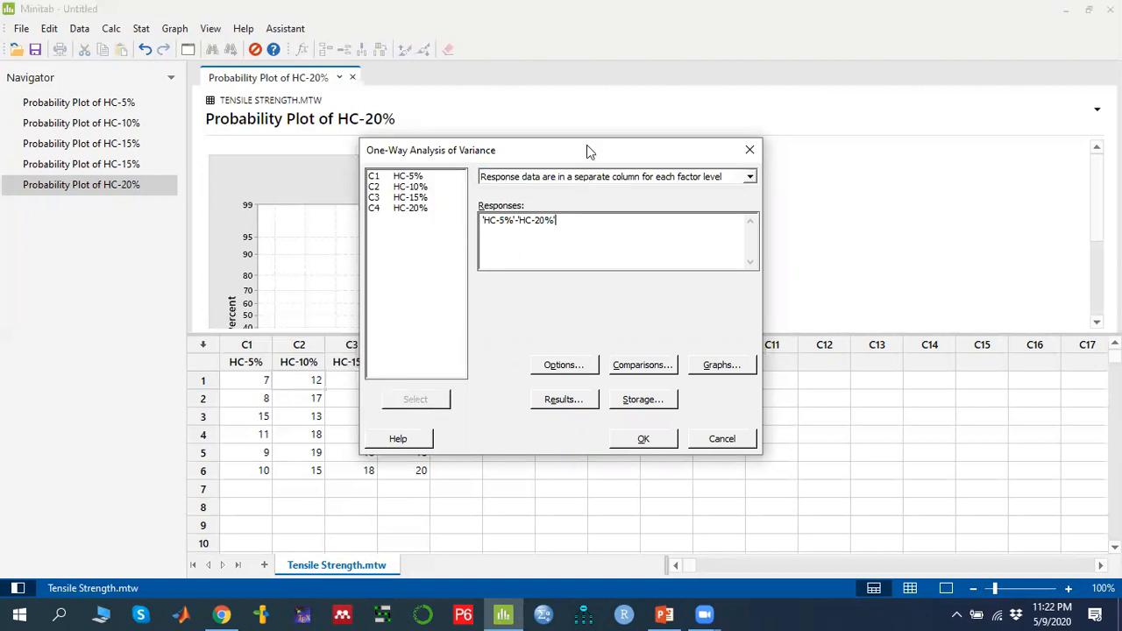
drag(609, 155, 795, 144)
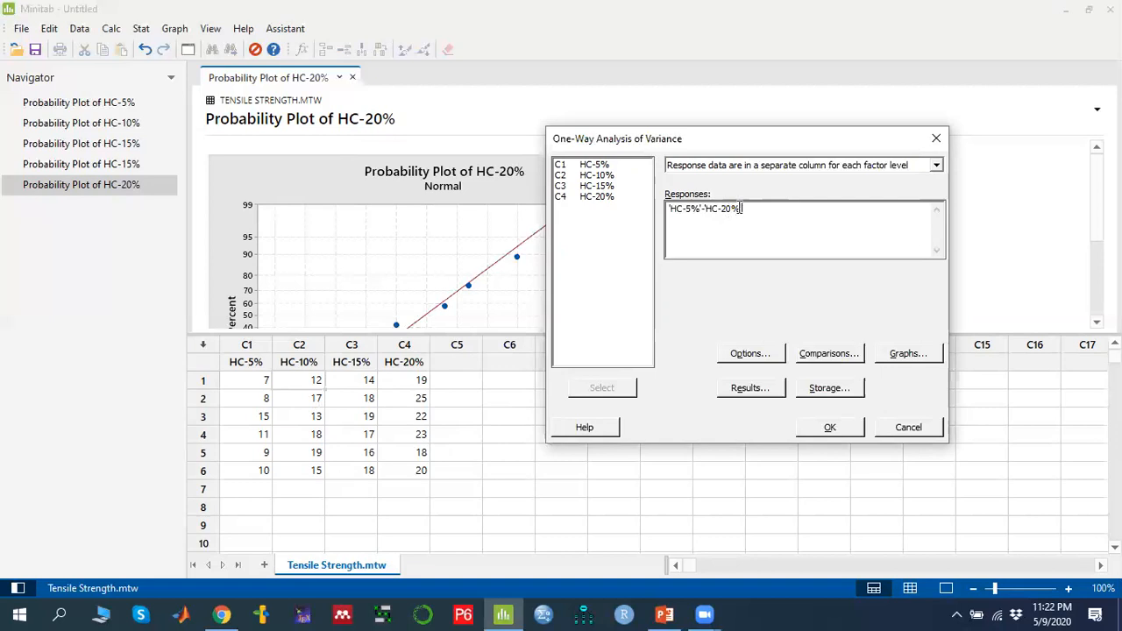
click(912, 427)
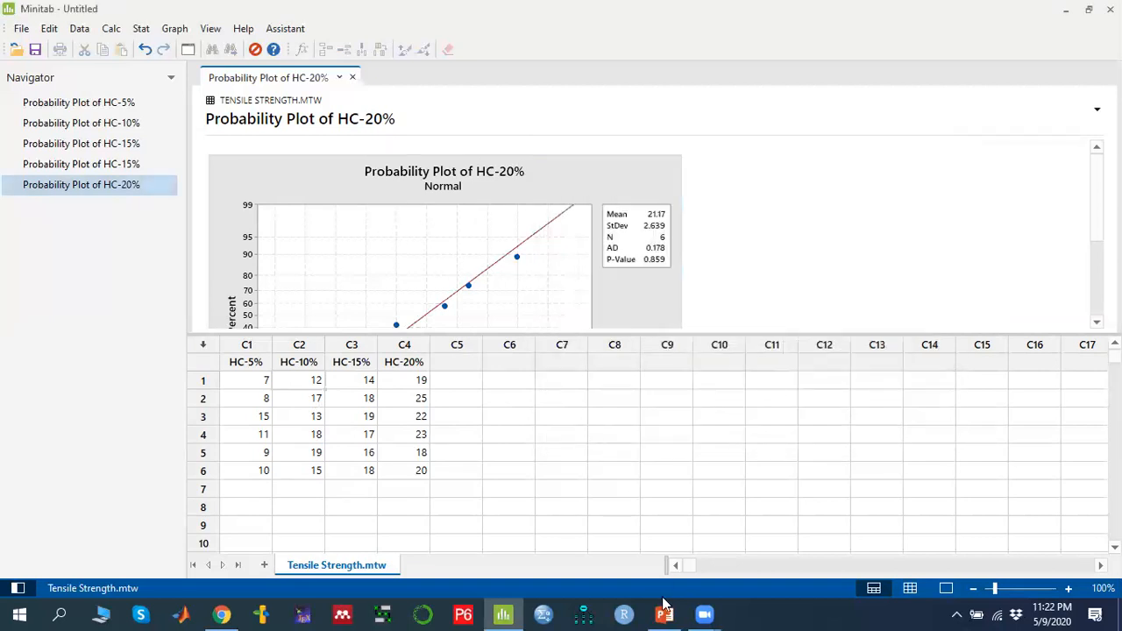
Step: Switch to PowerPoint and highlight "Variances of each group are equal" under the homogeneity of variance assumption
click(665, 614)
click(640, 434)
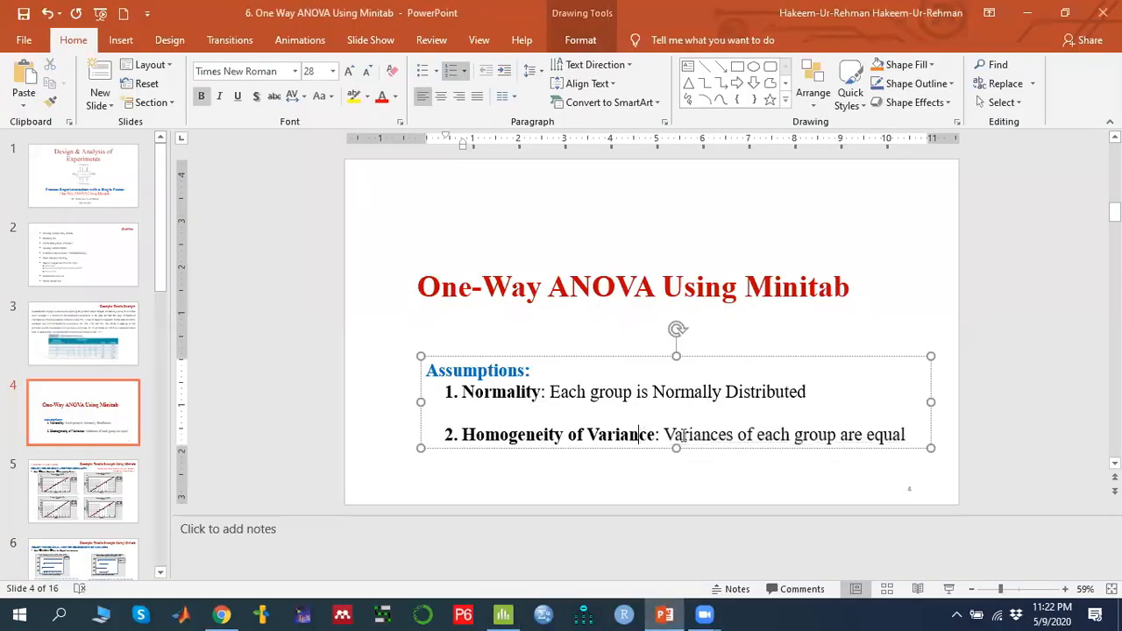
drag(667, 433, 899, 433)
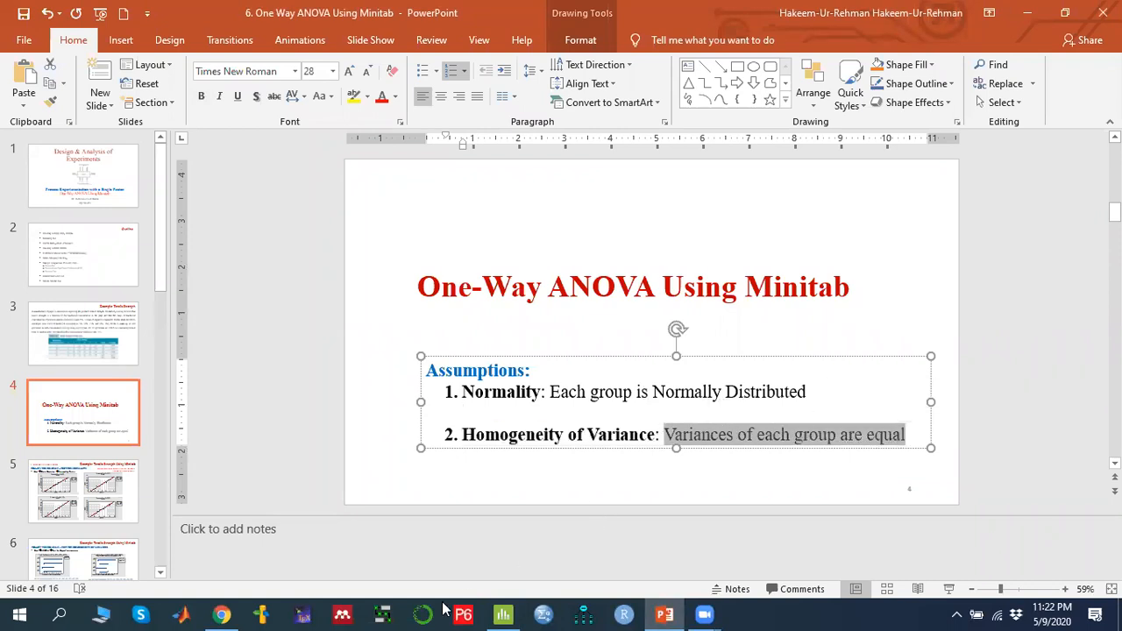
Step: Switch to Minitab and set up a Test for Equal Variances with responses in separate columns, using HC-5% through HC-20%
click(507, 612)
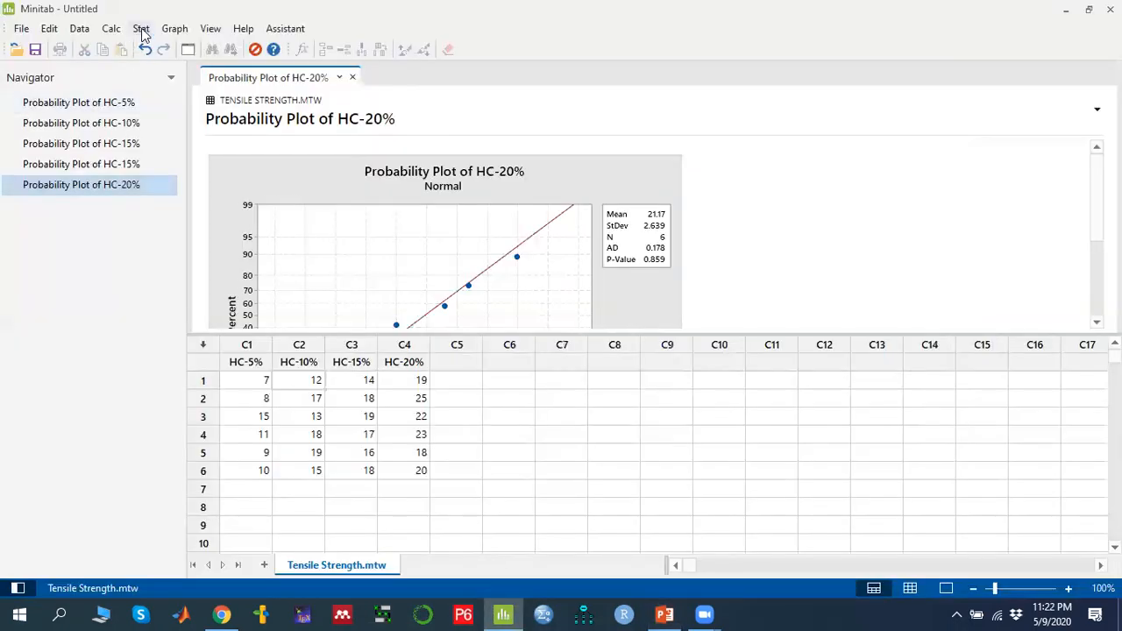
click(141, 29)
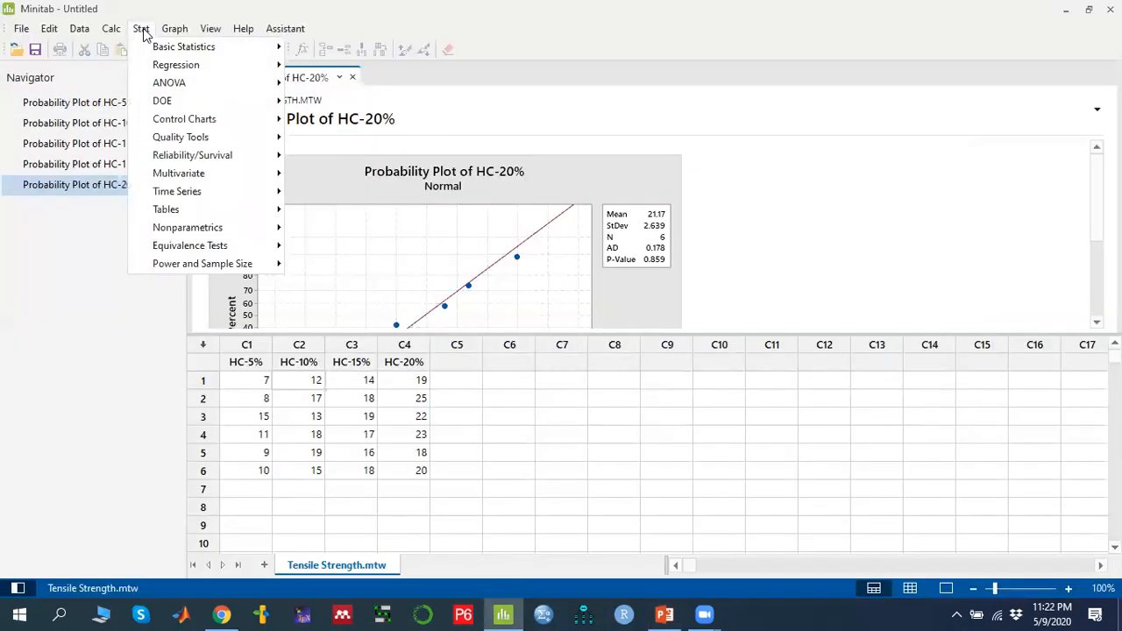
mouse_move(191, 85)
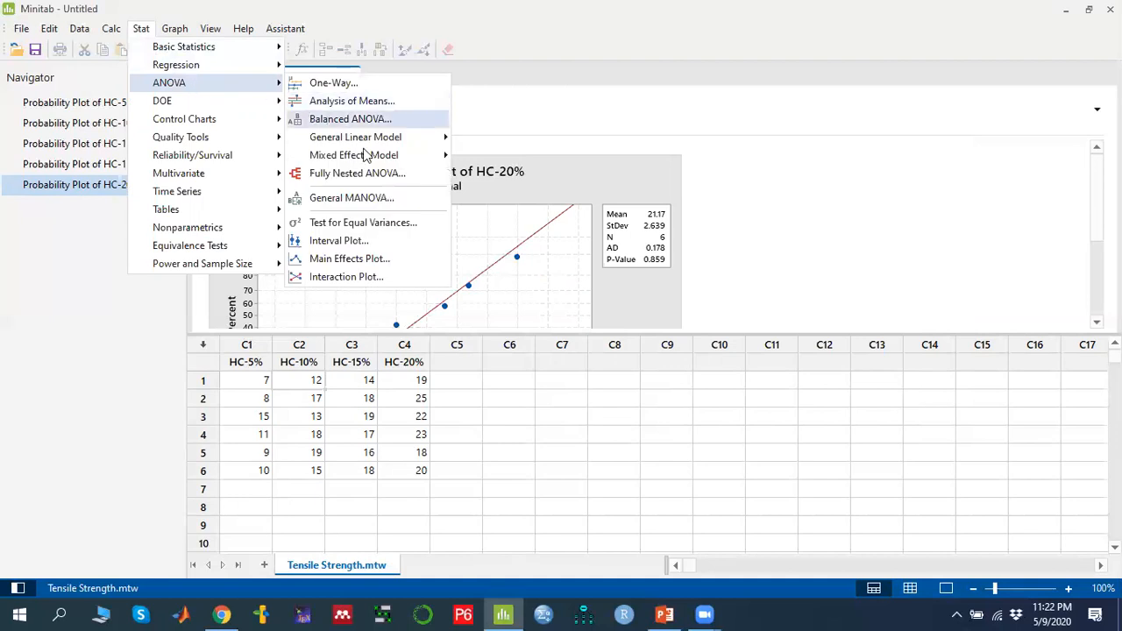
click(391, 230)
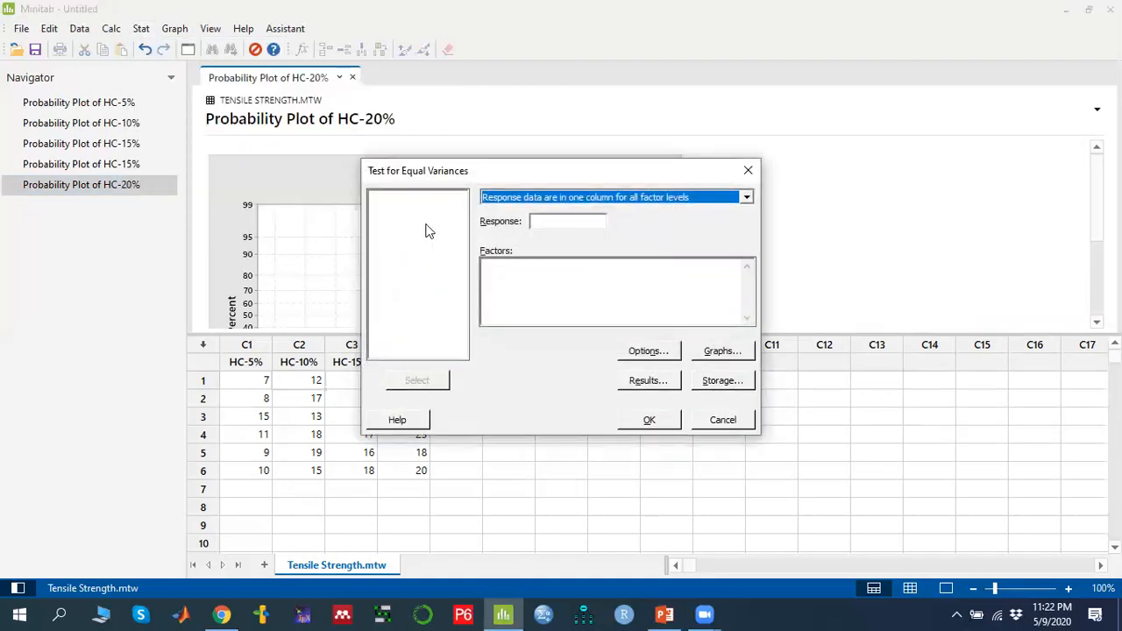
click(747, 198)
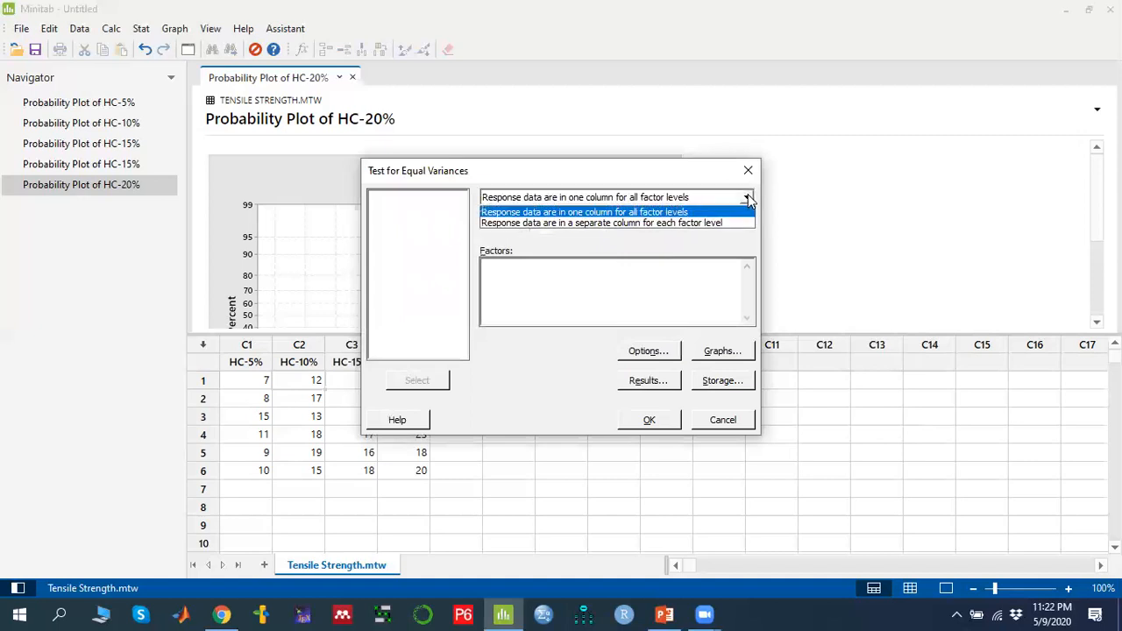
click(714, 224)
click(501, 253)
drag(410, 198, 419, 237)
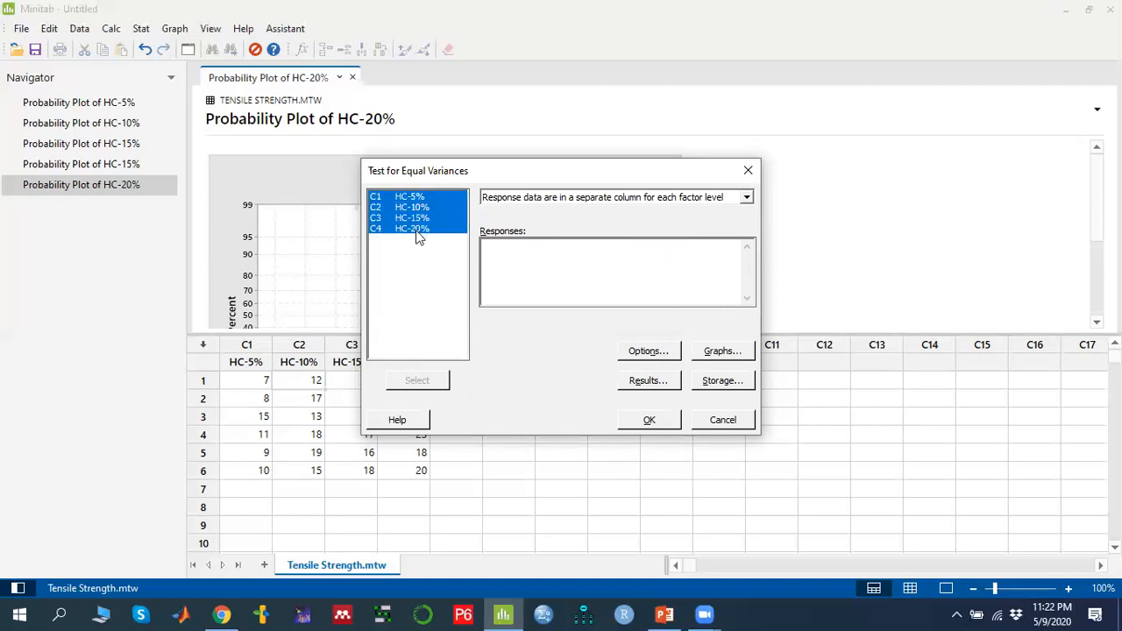
click(419, 380)
Step: Set the equal variances test to use the test based on normal distribution
click(648, 351)
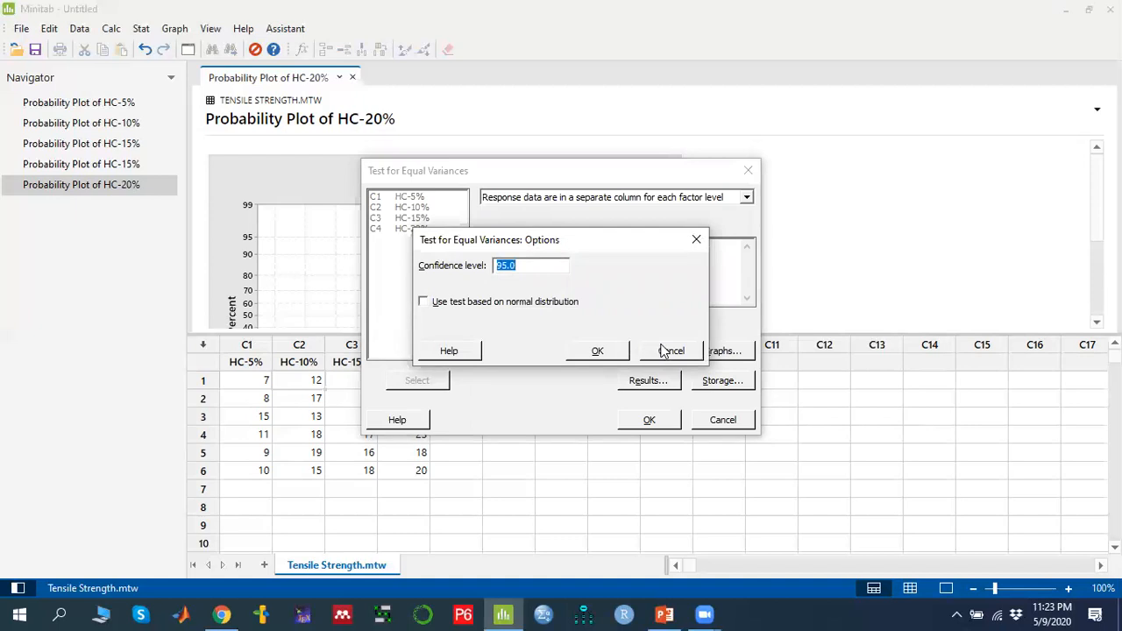
click(671, 353)
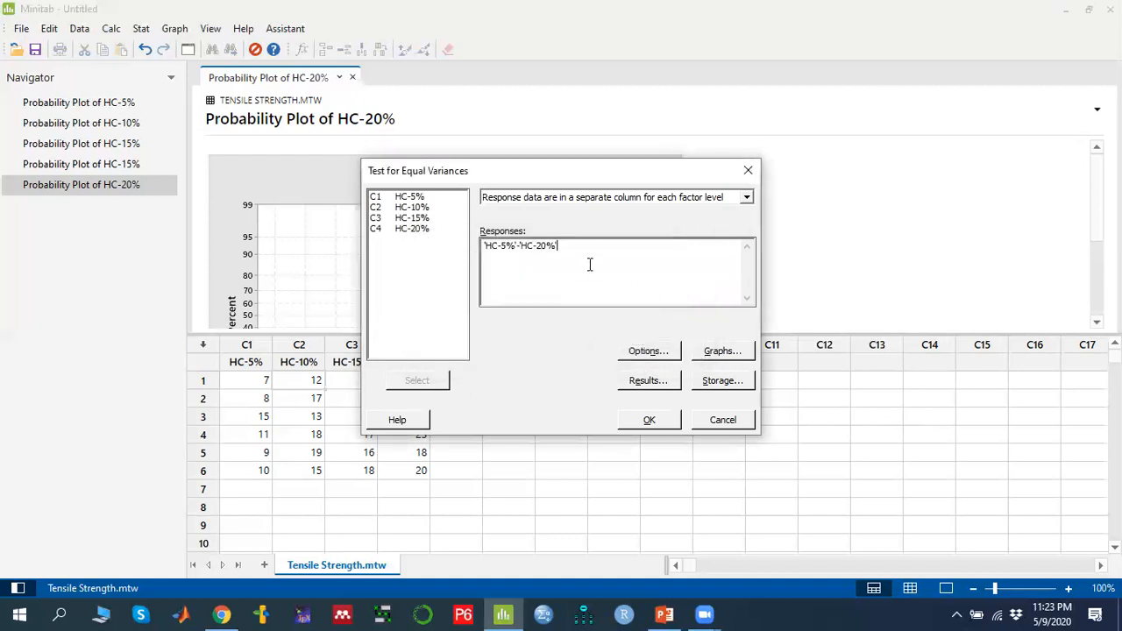
click(643, 351)
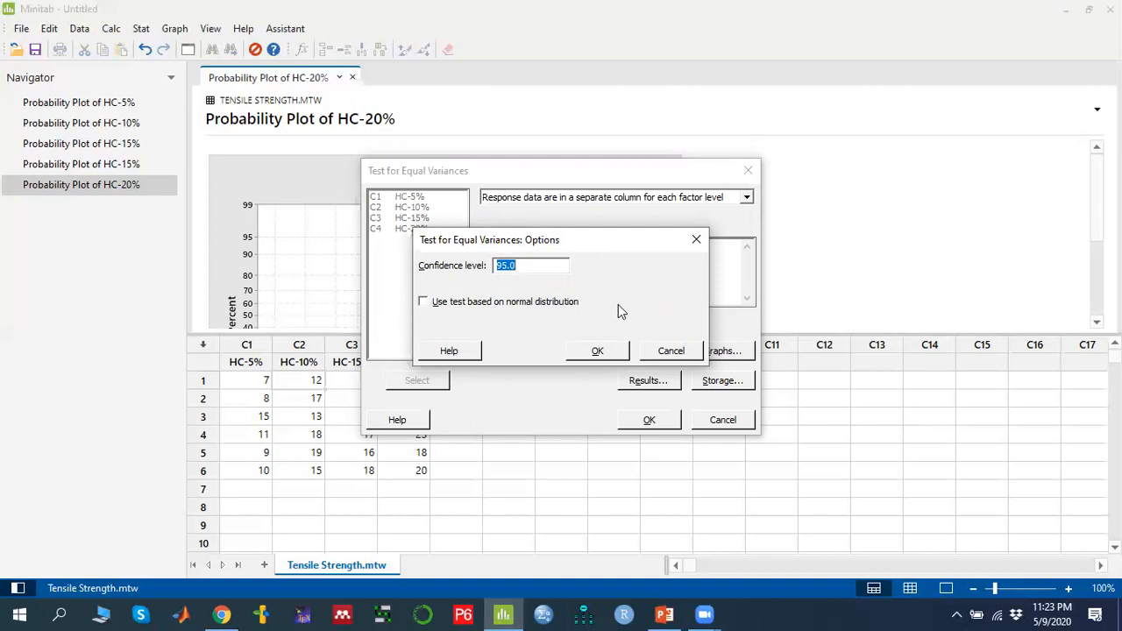
click(438, 307)
click(604, 351)
Step: Check the graph and results options, run the Test for Equal Variances, and enlarge the output area
click(724, 352)
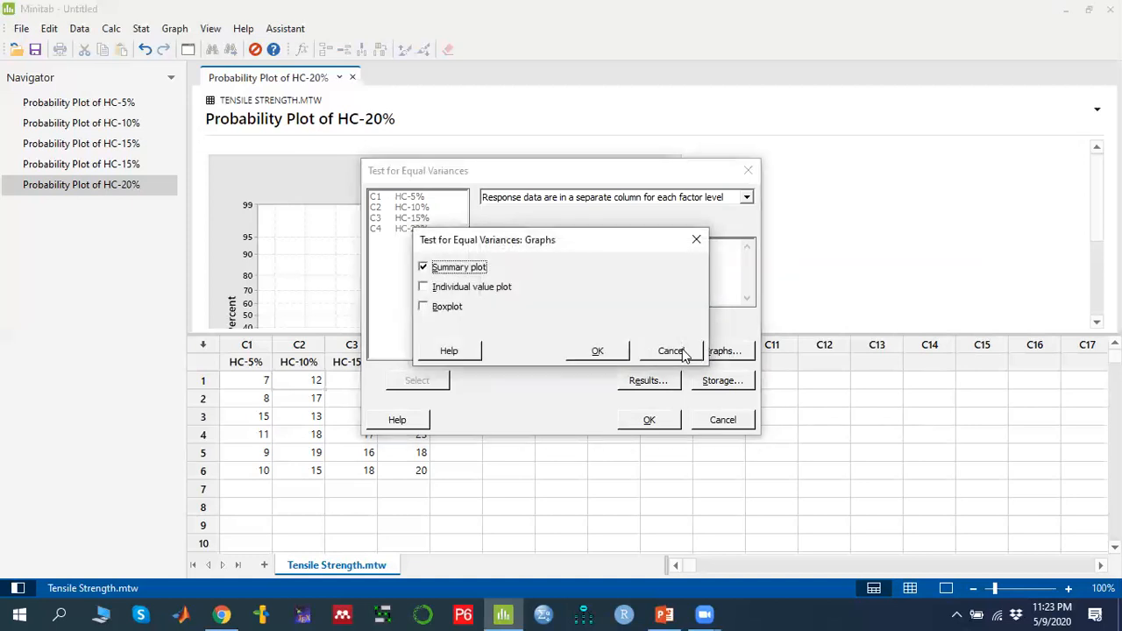
click(670, 351)
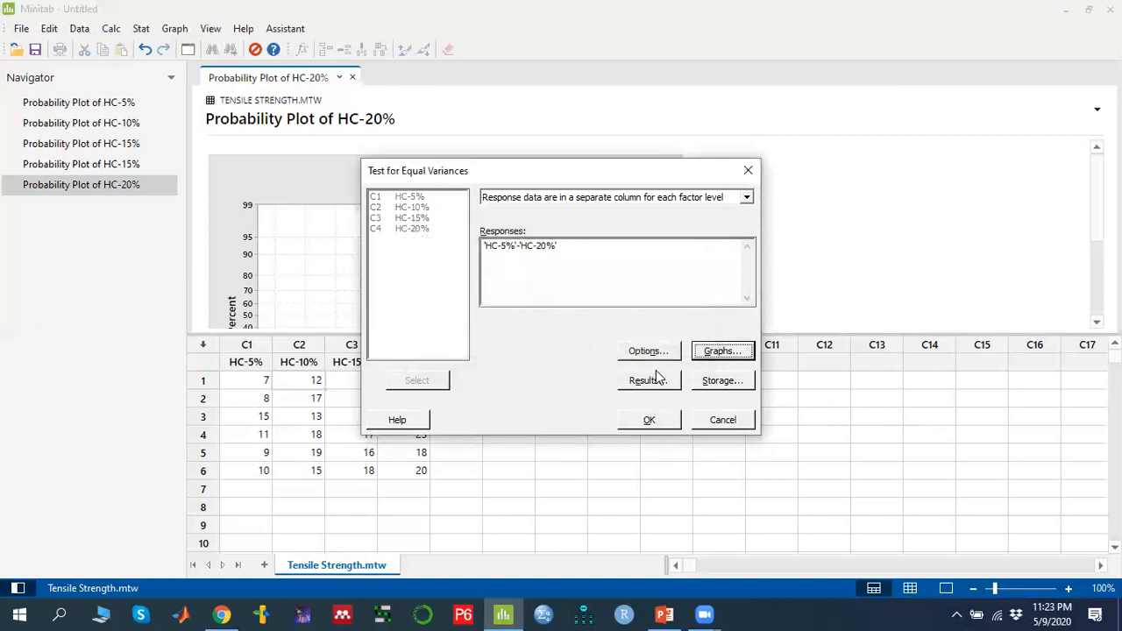
click(657, 382)
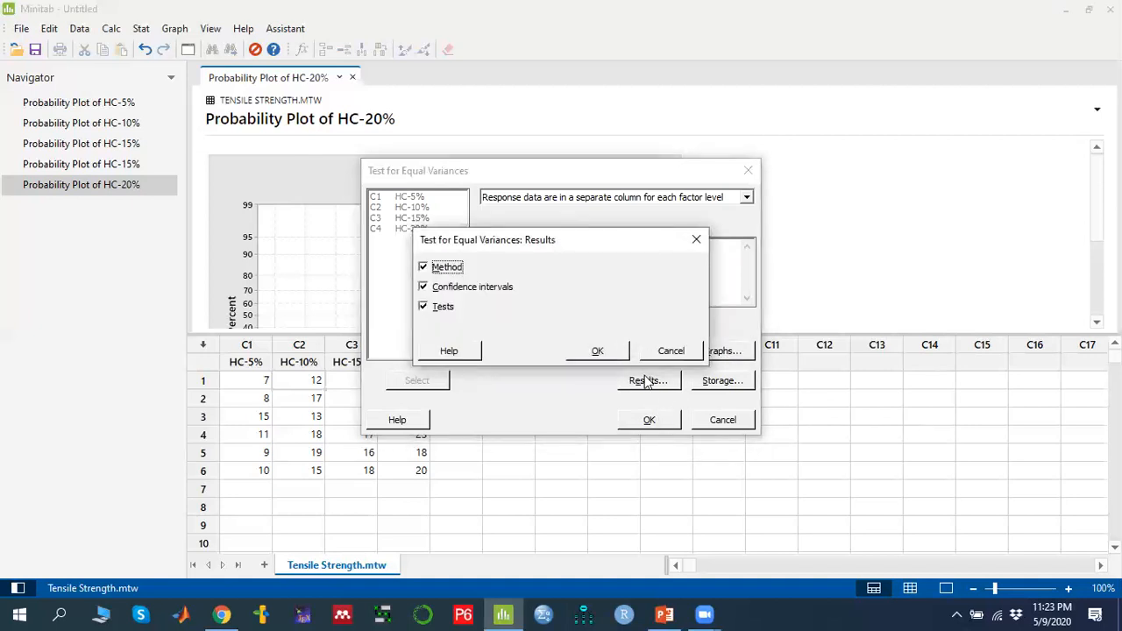
click(597, 352)
click(648, 420)
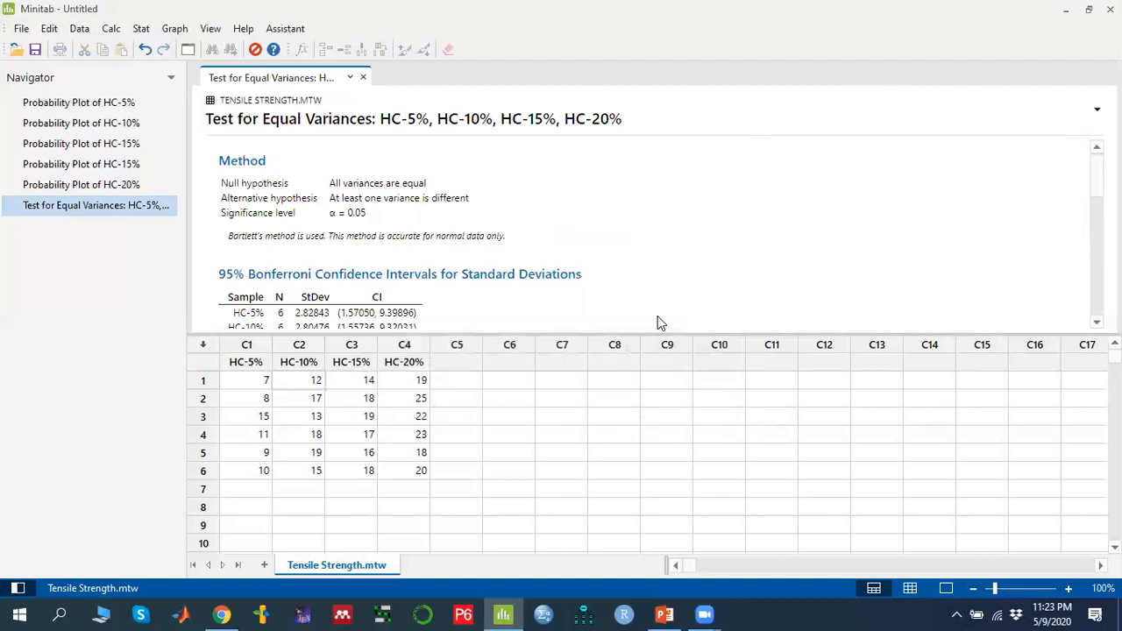
drag(621, 333, 612, 428)
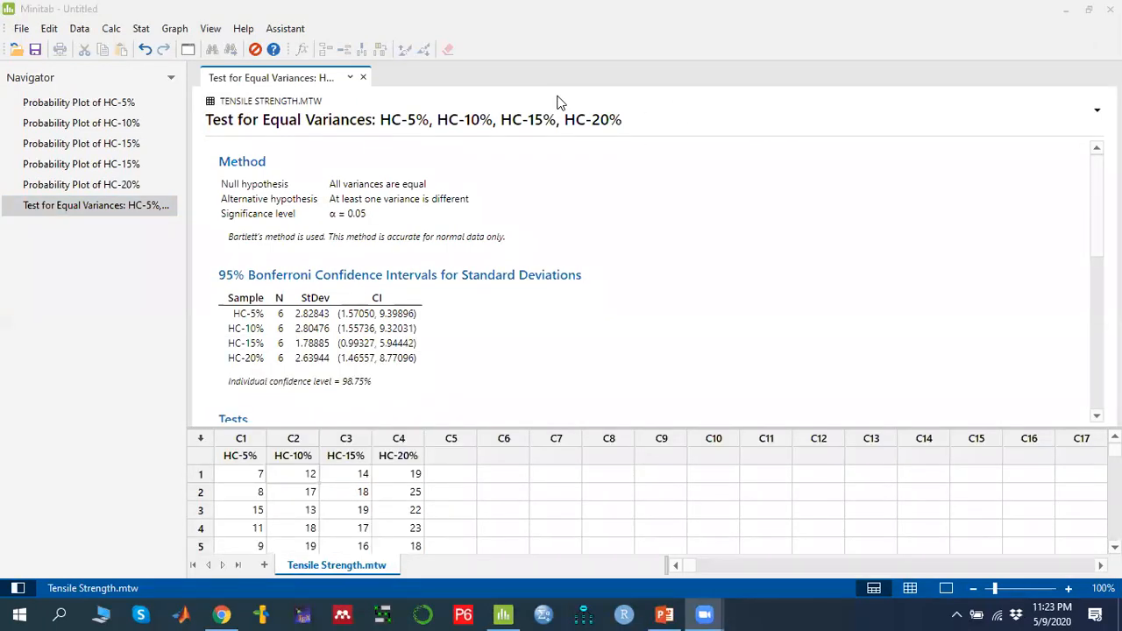
Step: Circle the hypotheses in the Method section, handwrite H0 as equal variances for 5%, 10%, 15% and 20%, start H1, and clear the drawings
mouse_move(464, 161)
mouse_down()
mouse_move(377, 154)
mouse_move(326, 197)
mouse_move(460, 207)
mouse_move(471, 160)
mouse_up()
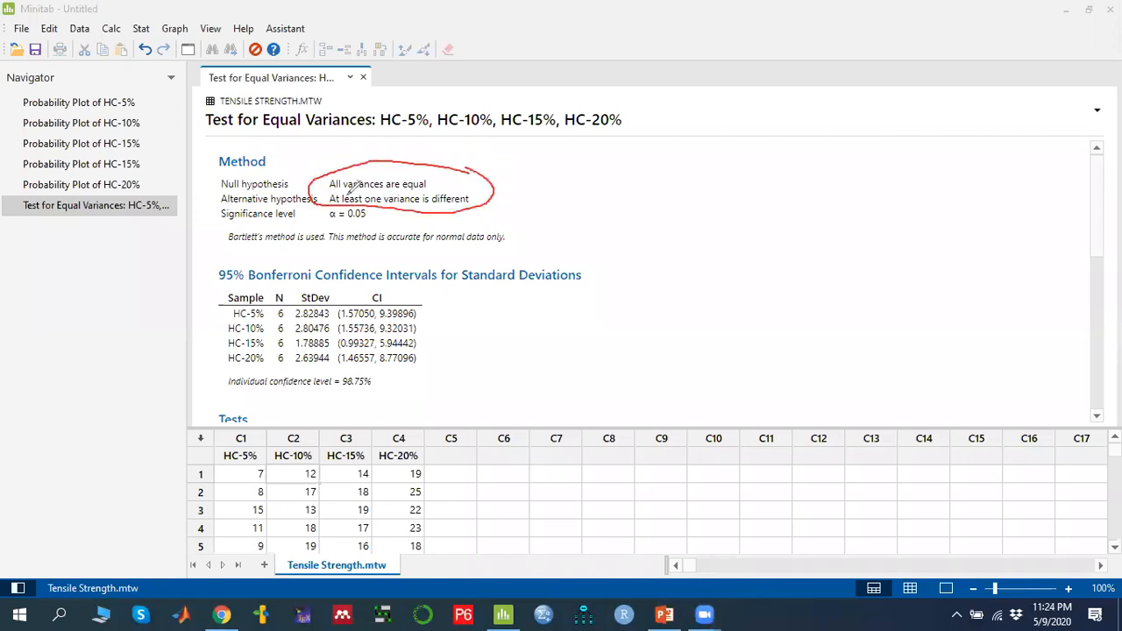
mouse_move(237, 458)
mouse_down()
mouse_move(269, 433)
mouse_move(425, 435)
mouse_up()
mouse_move(665, 166)
mouse_down()
mouse_move(662, 188)
mouse_move(672, 180)
mouse_up()
drag(662, 179, 681, 178)
mouse_move(687, 174)
mouse_down()
mouse_move(696, 188)
mouse_move(693, 175)
mouse_up()
click(705, 170)
click(706, 181)
mouse_move(764, 163)
mouse_down()
mouse_move(749, 171)
mouse_move(747, 204)
mouse_up()
drag(747, 188, 764, 191)
drag(781, 195, 772, 209)
mouse_move(779, 151)
mouse_down()
mouse_move(840, 177)
mouse_move(922, 147)
mouse_move(893, 187)
mouse_up()
drag(896, 180, 898, 181)
drag(907, 180, 912, 188)
mouse_move(919, 192)
mouse_down()
mouse_move(944, 163)
mouse_move(961, 163)
mouse_move(982, 198)
mouse_move(1008, 188)
mouse_move(1010, 167)
mouse_move(1017, 191)
mouse_up()
drag(988, 129, 1031, 151)
drag(1009, 159, 1026, 157)
mouse_move(1096, 132)
mouse_down()
mouse_move(1048, 149)
mouse_move(1087, 175)
mouse_move(1090, 163)
mouse_up()
drag(1087, 120, 1110, 196)
mouse_move(647, 232)
mouse_down()
mouse_move(640, 263)
mouse_move(663, 254)
mouse_up()
mouse_move(635, 254)
mouse_down()
mouse_move(693, 238)
mouse_move(683, 259)
mouse_up()
click(721, 242)
click(720, 254)
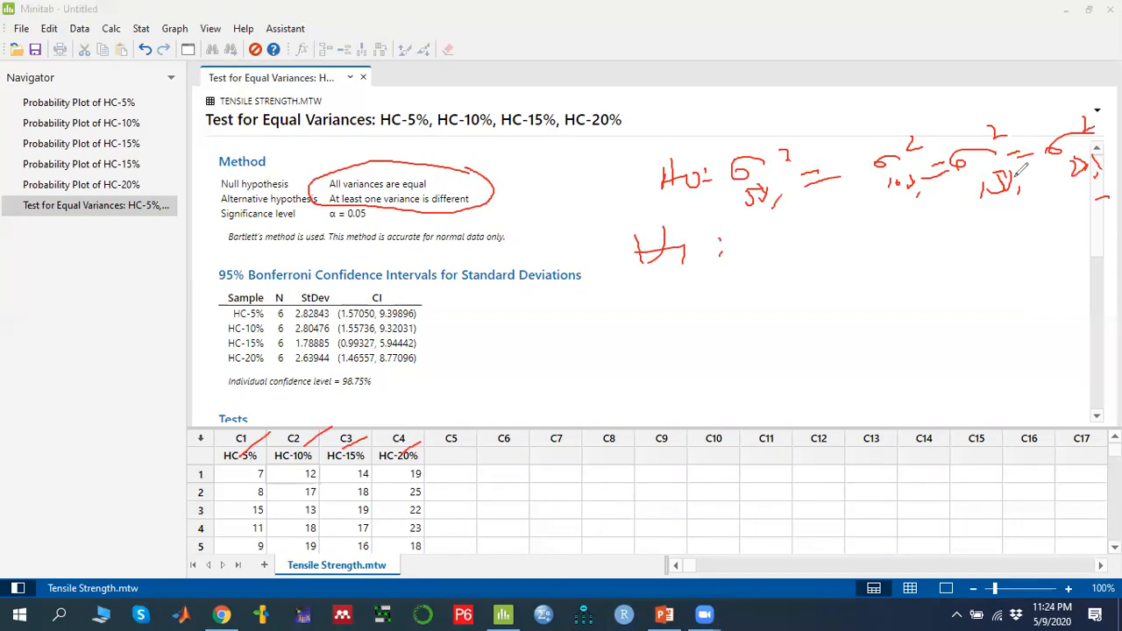
click(783, 68)
Step: Underline the significance level and the Bartlett's method note, circle the method name, and clear the drawings
drag(330, 223, 400, 215)
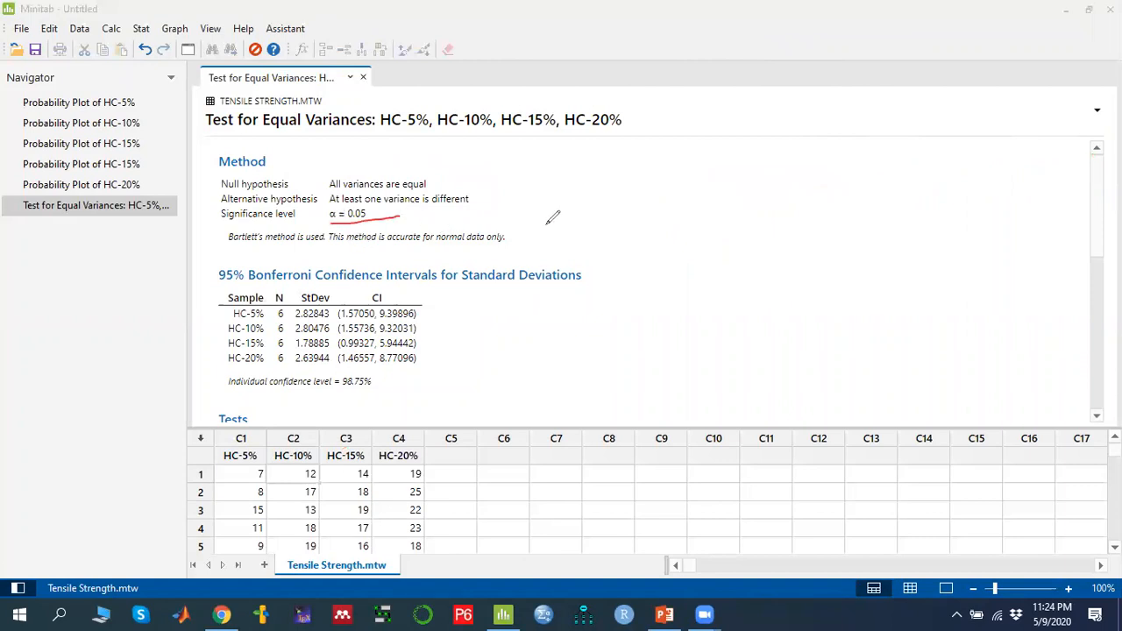
drag(228, 249, 528, 243)
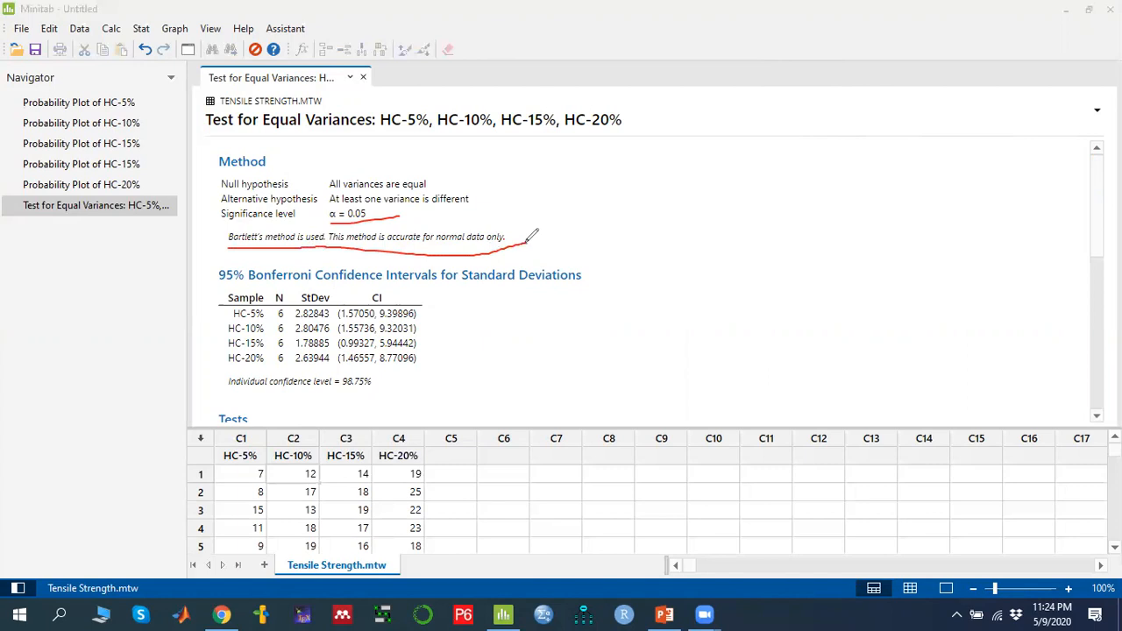
mouse_move(279, 226)
mouse_down()
mouse_move(250, 220)
mouse_move(236, 248)
mouse_move(299, 240)
mouse_move(284, 221)
mouse_up()
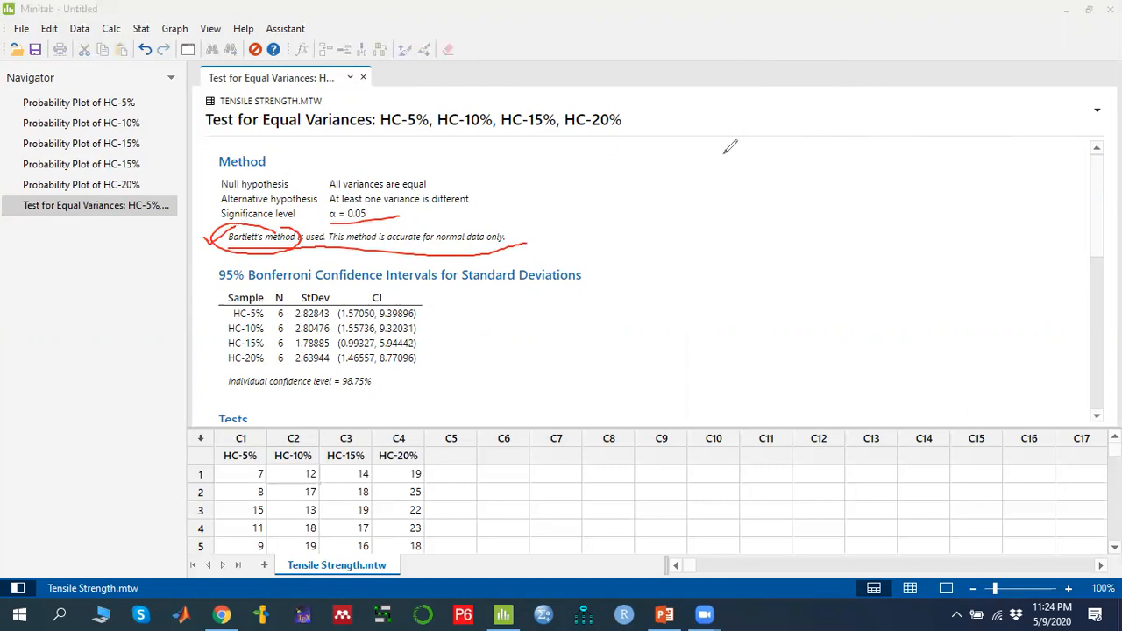
click(750, 76)
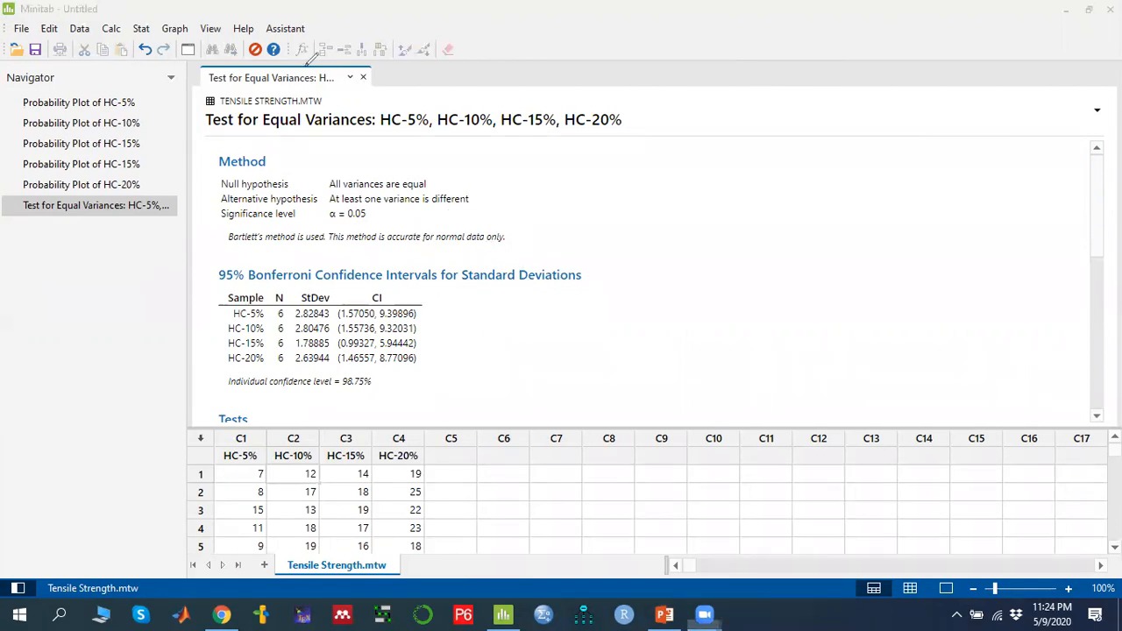
Step: Review the Bonferroni confidence intervals for standard deviations and the Bartlett test's statistic and P-value
click(573, 317)
scroll(726, 283, down, 2)
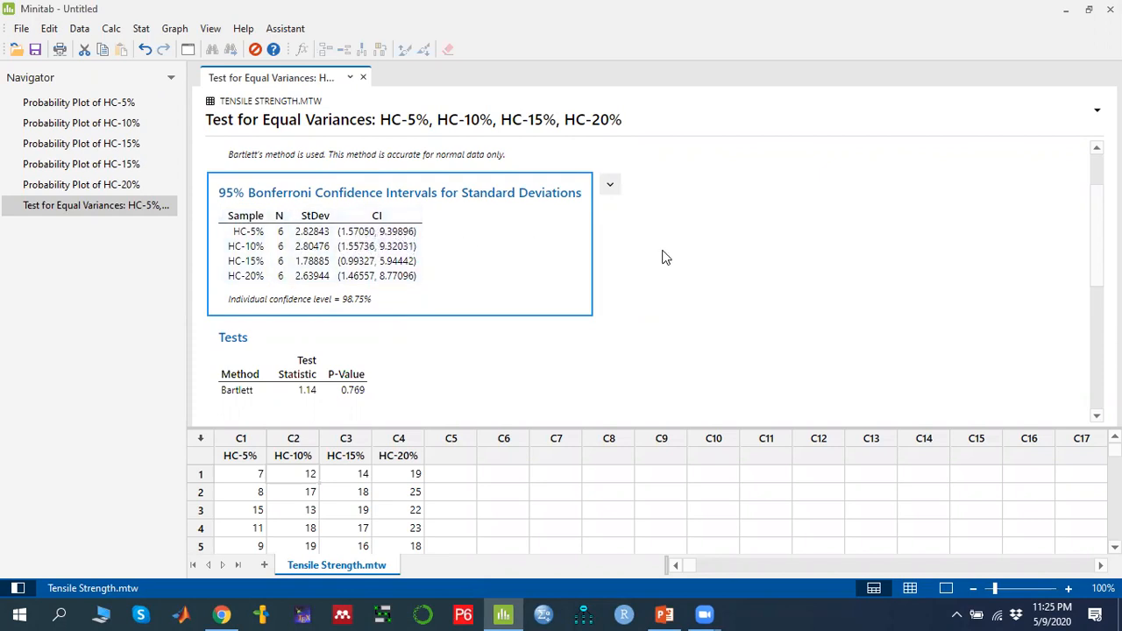
Step: Tick the four hardwood concentration columns, circle and tick the Bartlett test's P-Value, and clear the drawings
scroll(664, 255, down, 3)
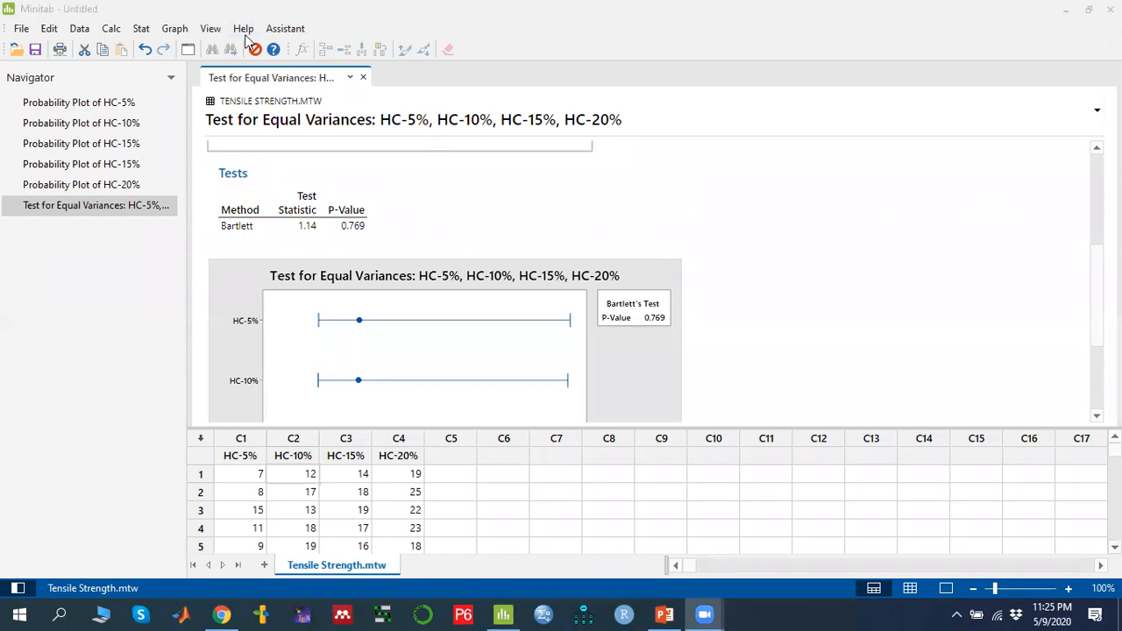
drag(248, 447, 272, 436)
mouse_move(293, 446)
mouse_down()
mouse_move(323, 430)
mouse_move(429, 427)
mouse_up()
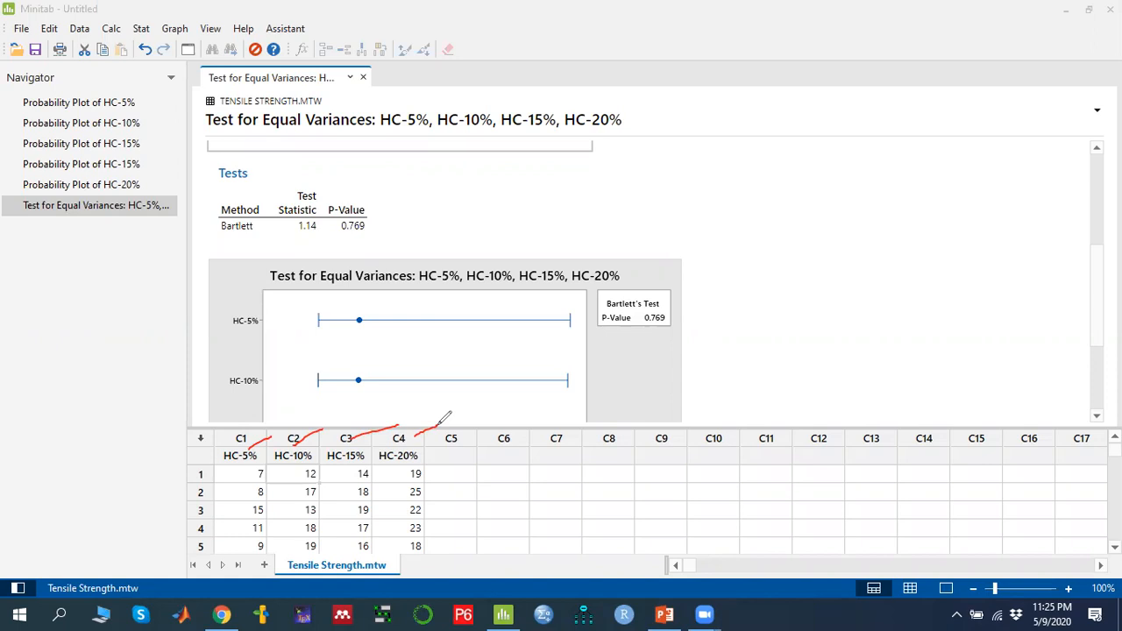
mouse_move(374, 207)
mouse_down()
mouse_move(349, 195)
mouse_move(335, 231)
mouse_move(377, 204)
mouse_move(401, 226)
mouse_move(443, 204)
mouse_up()
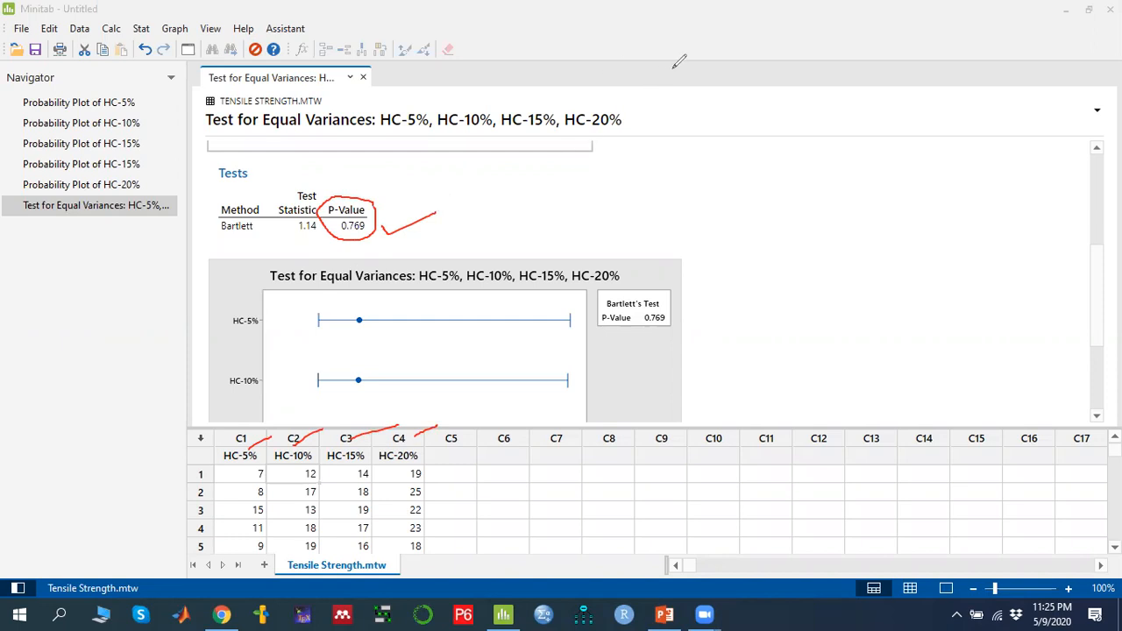
key(Escape)
scroll(587, 257, up, 5)
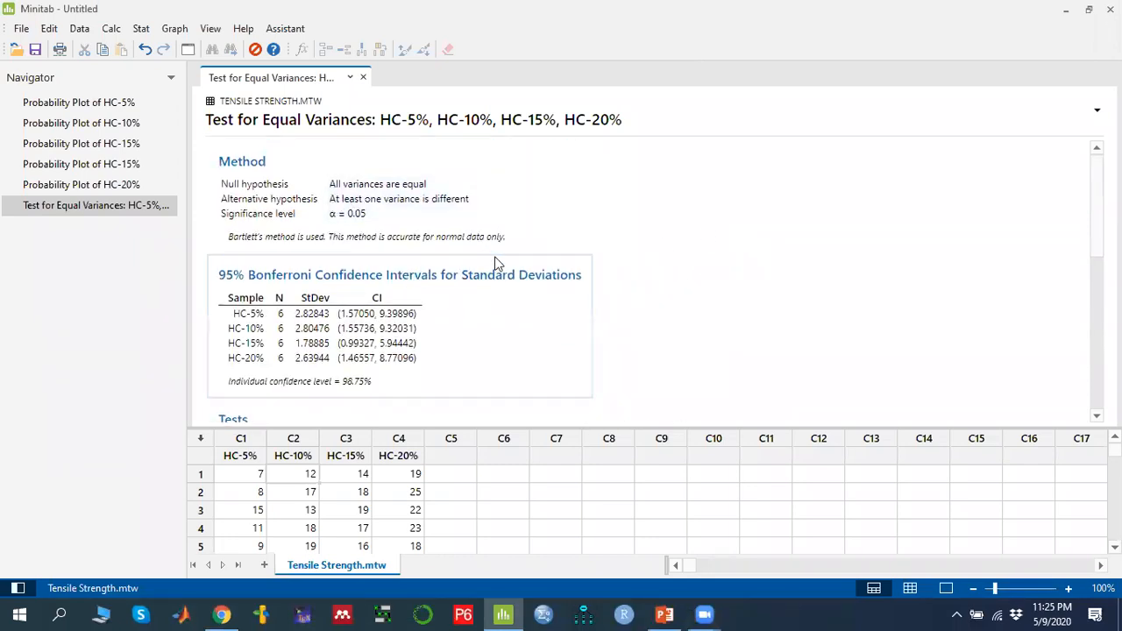
Step: Switch to PowerPoint and highlight "Variances of each group are equal" under the Homogeneity of Variance assumption
click(665, 615)
drag(664, 435, 889, 438)
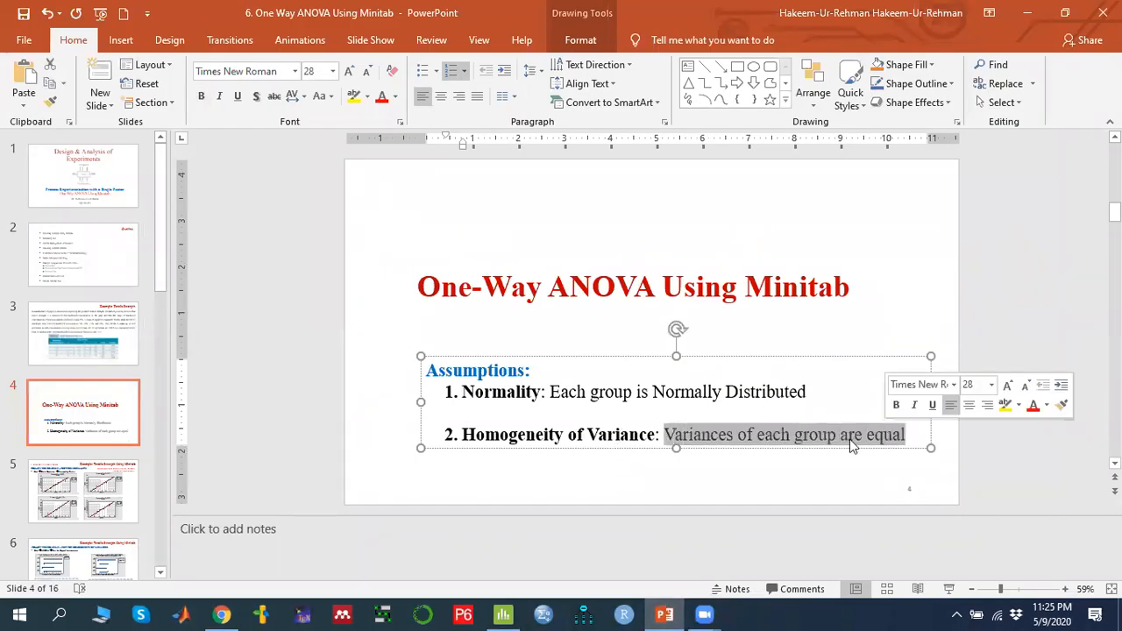
click(503, 615)
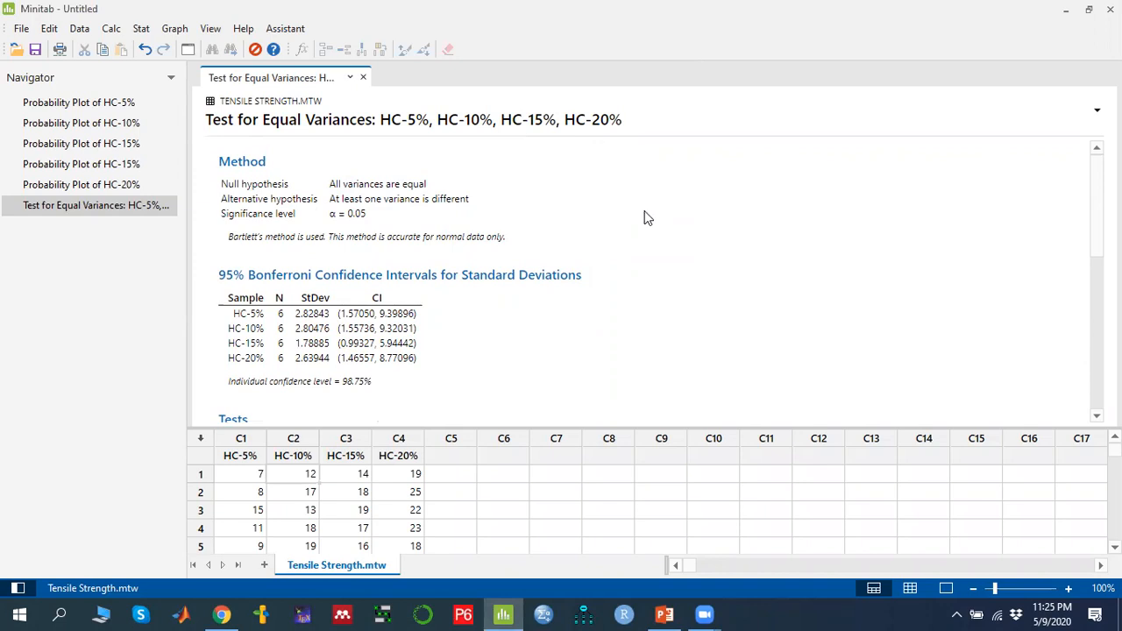
click(665, 614)
click(1017, 348)
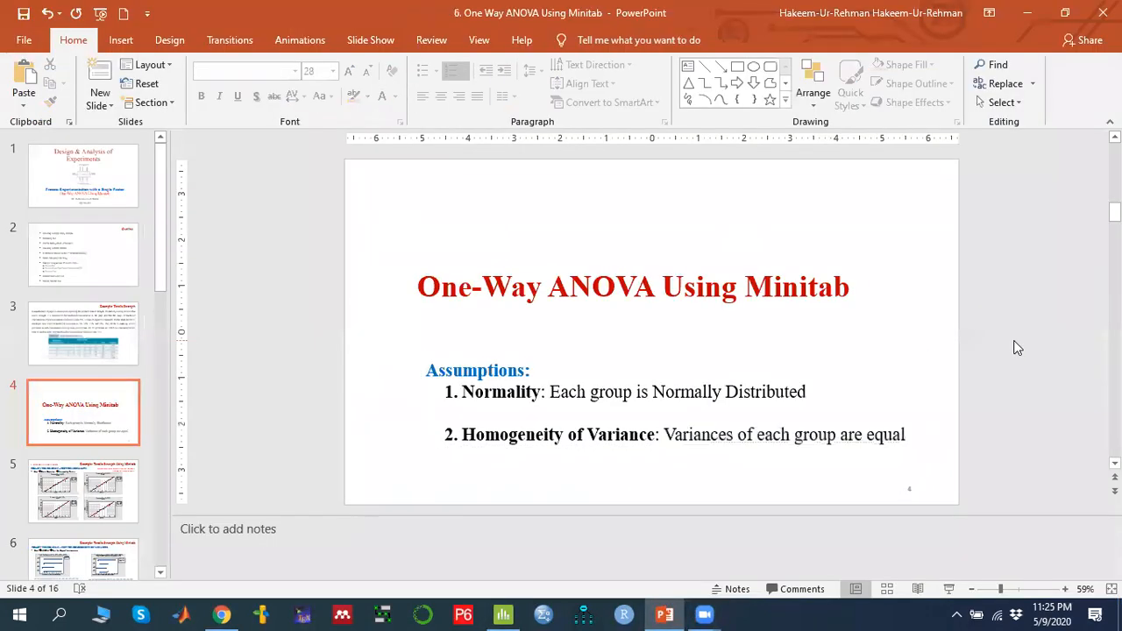
Step: Review the slides on the homogeneity of variances test and the One Way ANOVA roadmap, and return to Minitab
scroll(1017, 348, down, 1)
scroll(1017, 349, down, 1)
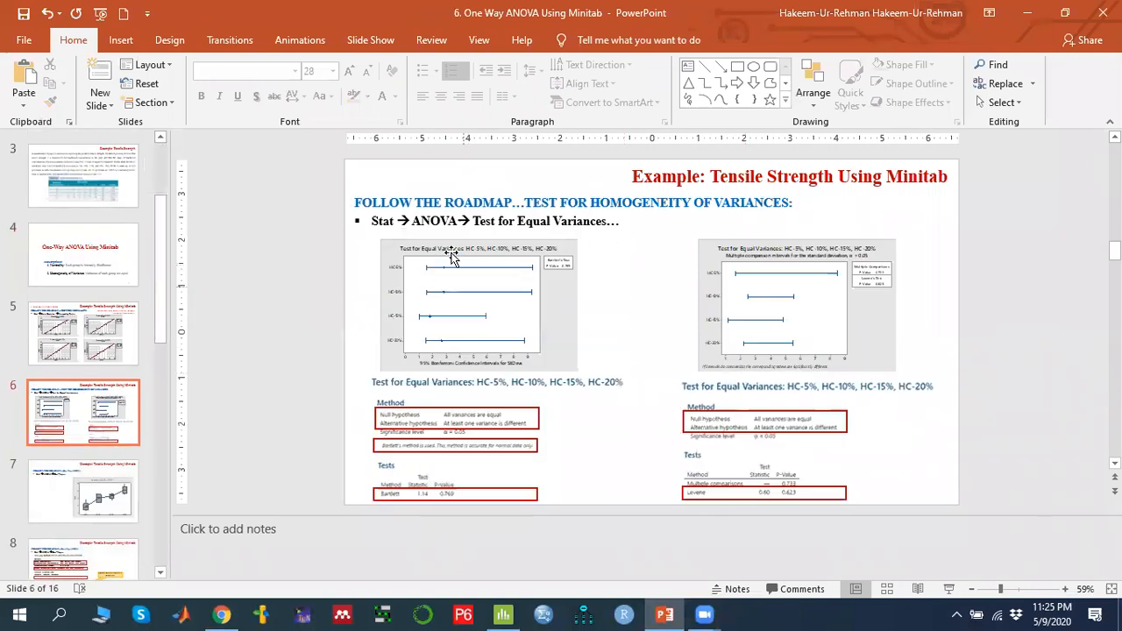
scroll(600, 329, down, 1)
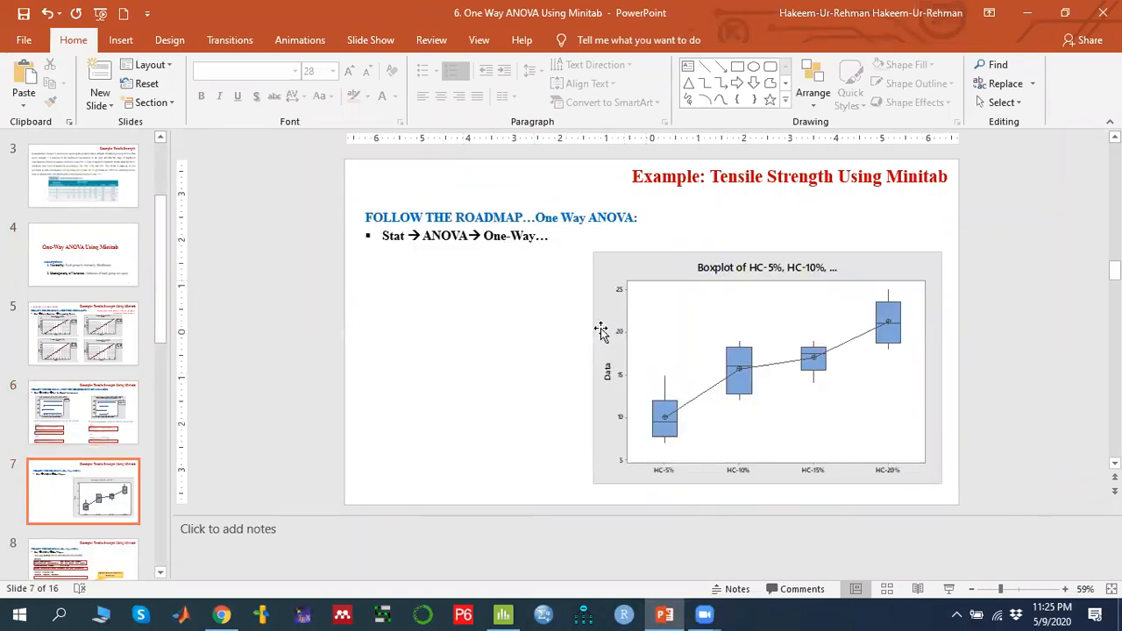
scroll(601, 328, down, 1)
click(503, 615)
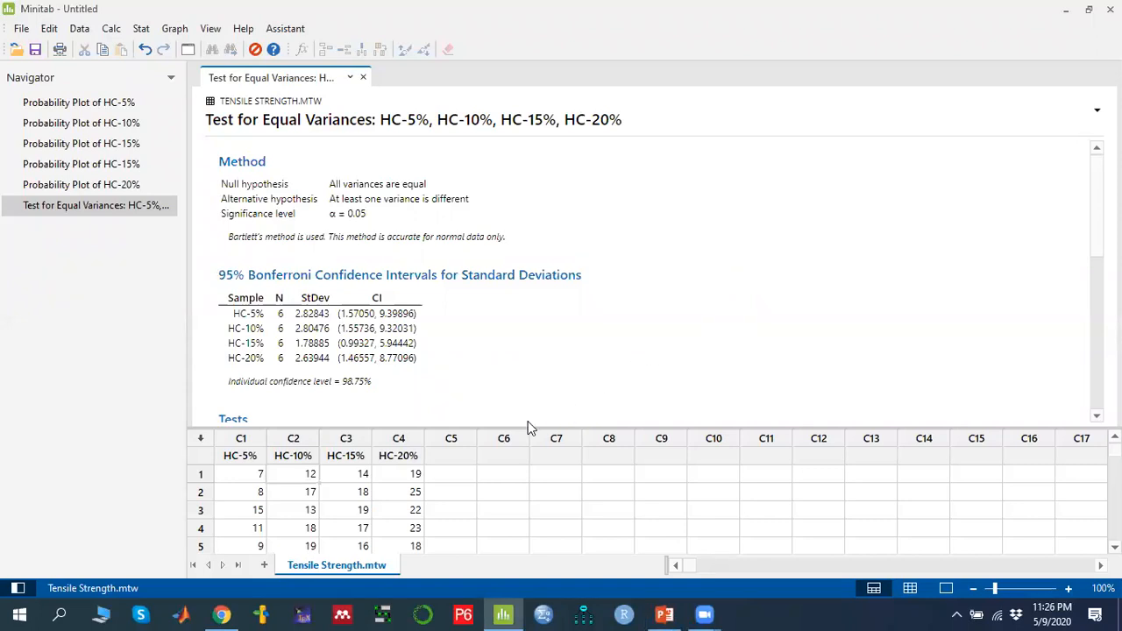
Step: Enlarge the worksheet area and start a One-Way ANOVA with response data in a separate column for each factor level
drag(527, 427, 520, 358)
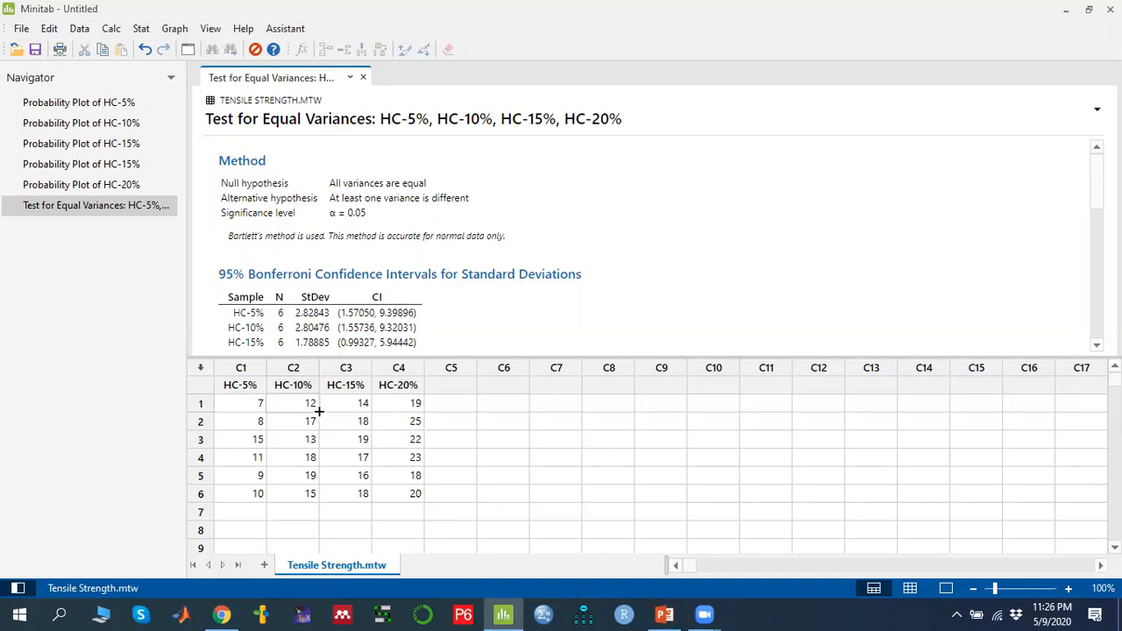
click(141, 31)
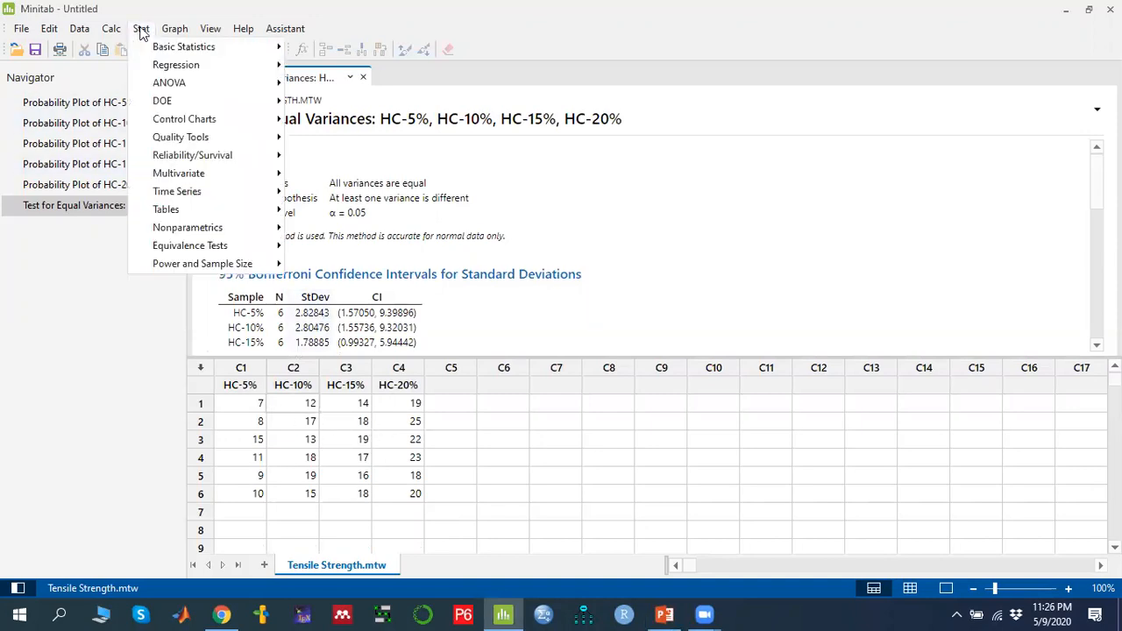
mouse_move(219, 87)
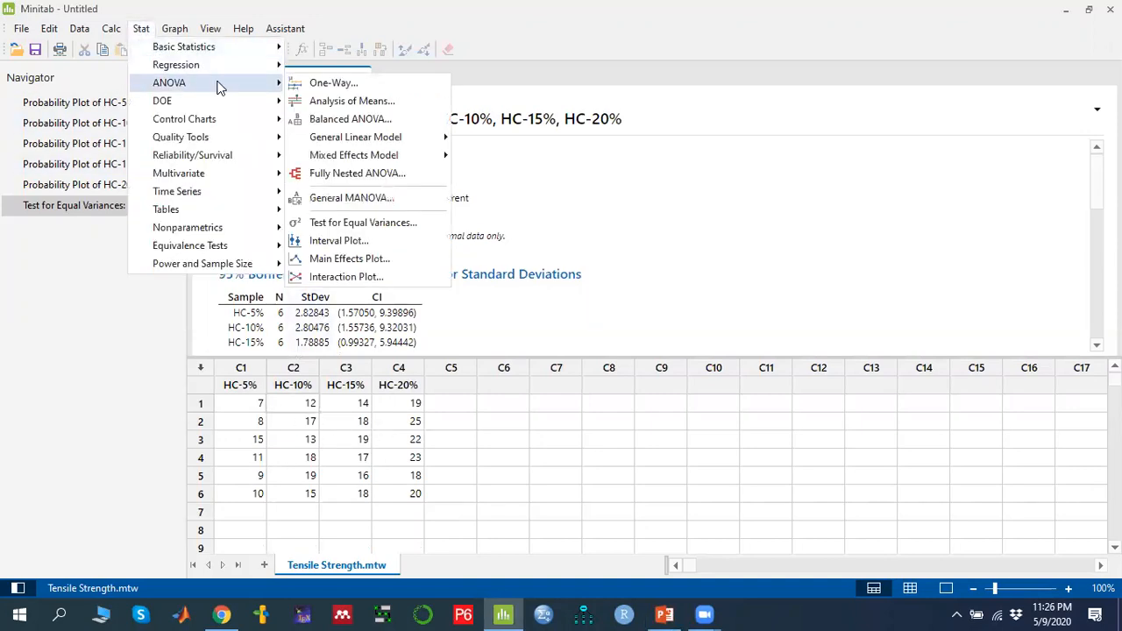
click(332, 86)
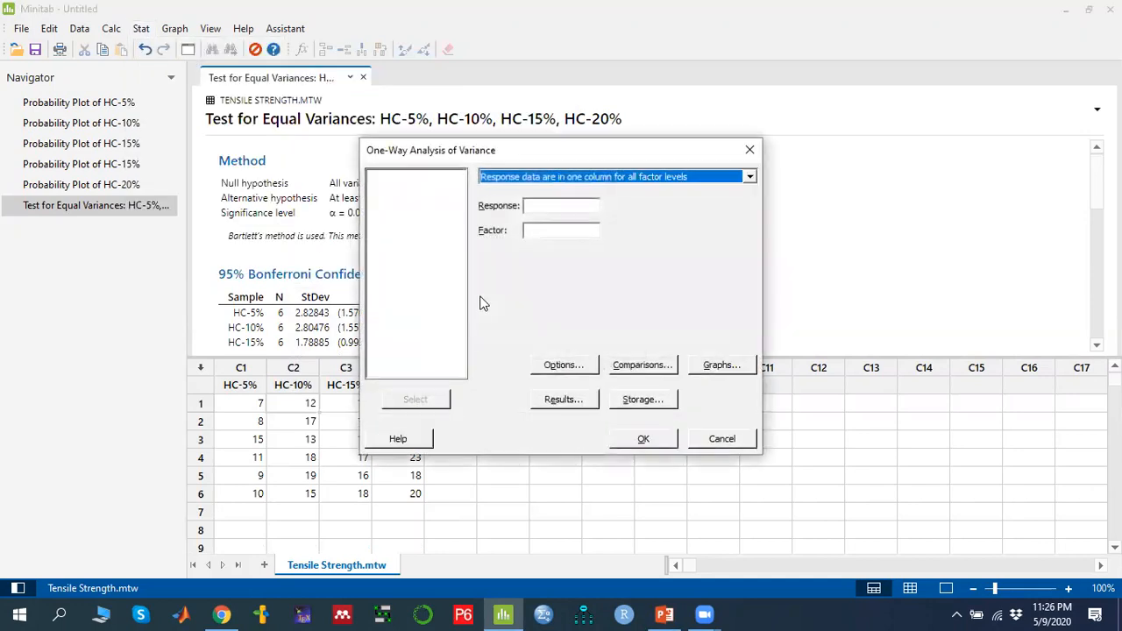
click(751, 179)
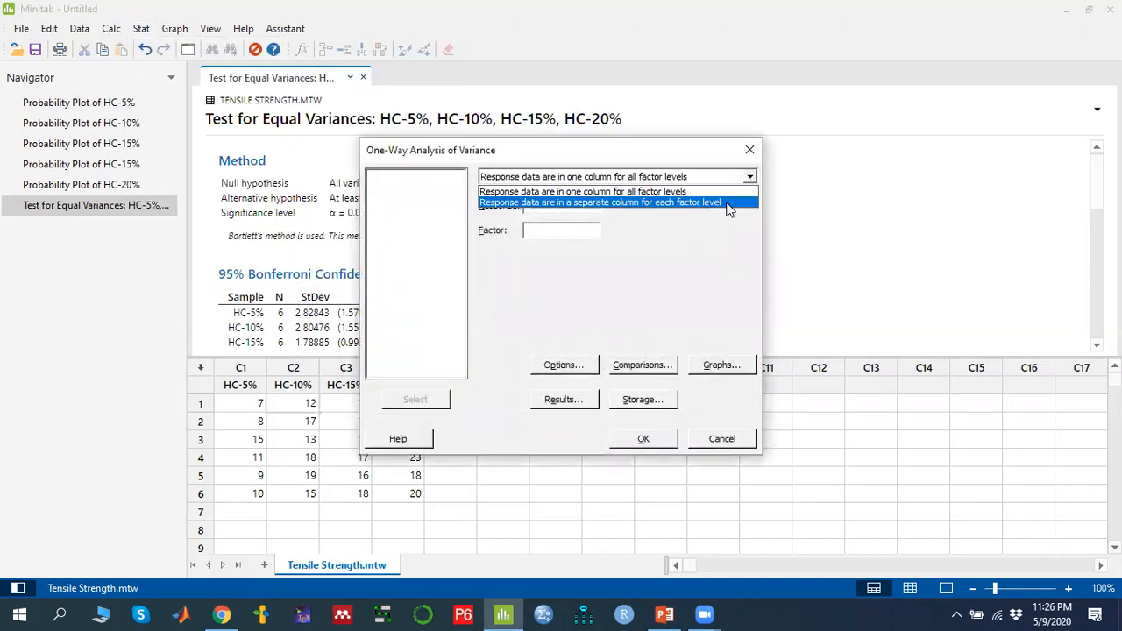
click(726, 209)
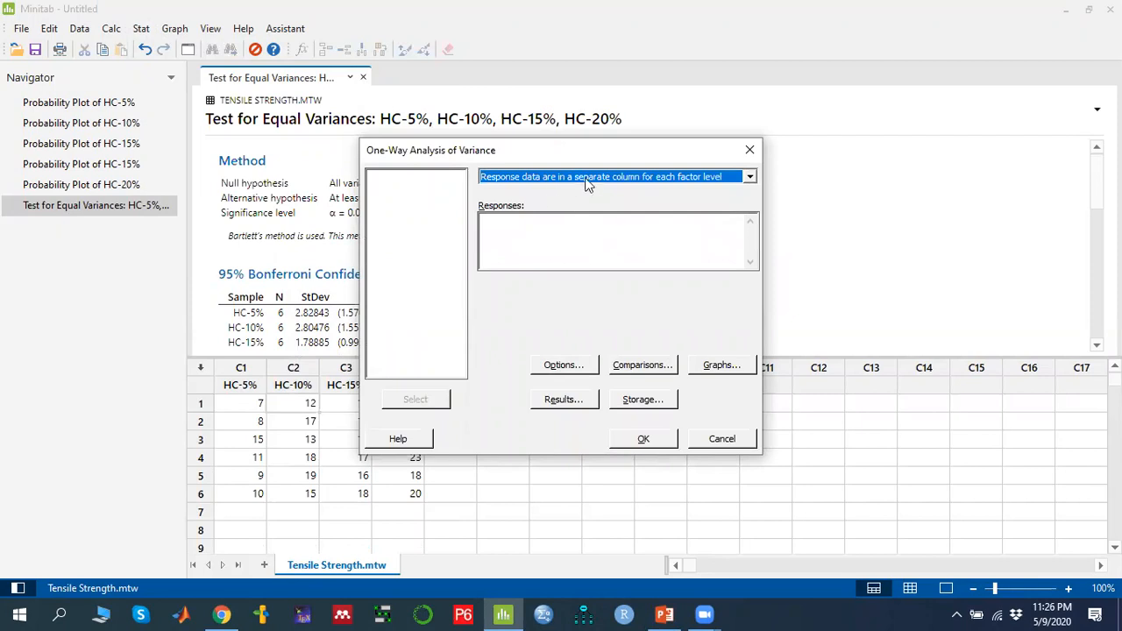
Step: Assign the columns HC-5% through HC-20% as the responses of the One-Way ANOVA
click(533, 246)
drag(406, 177, 409, 210)
click(412, 398)
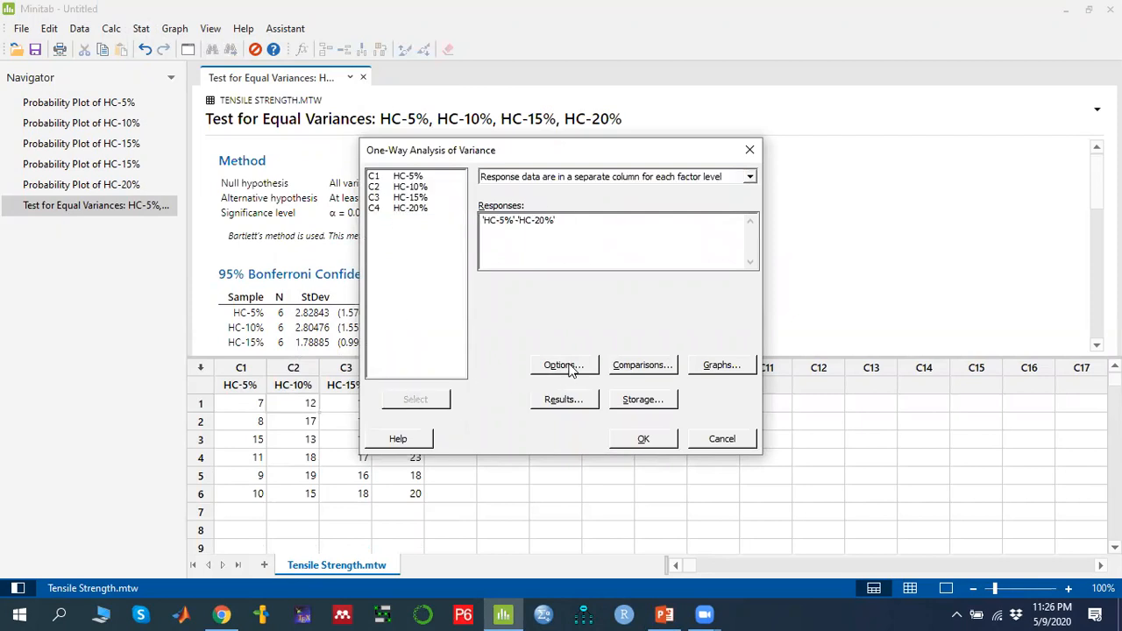
Step: Check the ANOVA options, keeping equal variances assumed, a confidence level of 95 and a two-sided interval
click(564, 365)
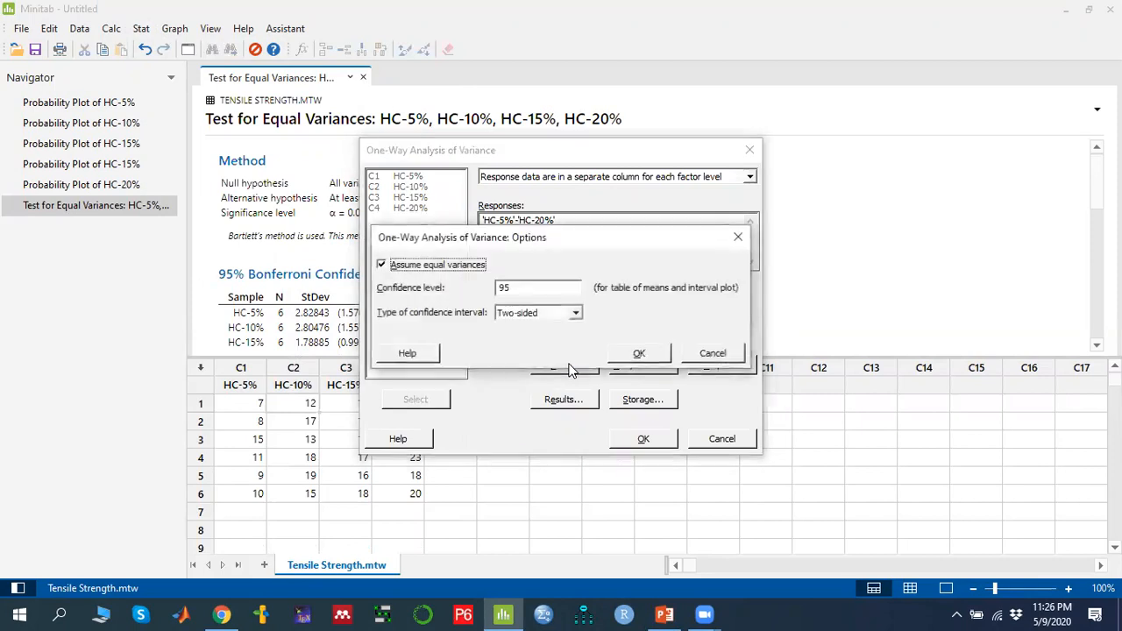
click(383, 268)
click(383, 267)
click(513, 287)
drag(523, 287, 468, 290)
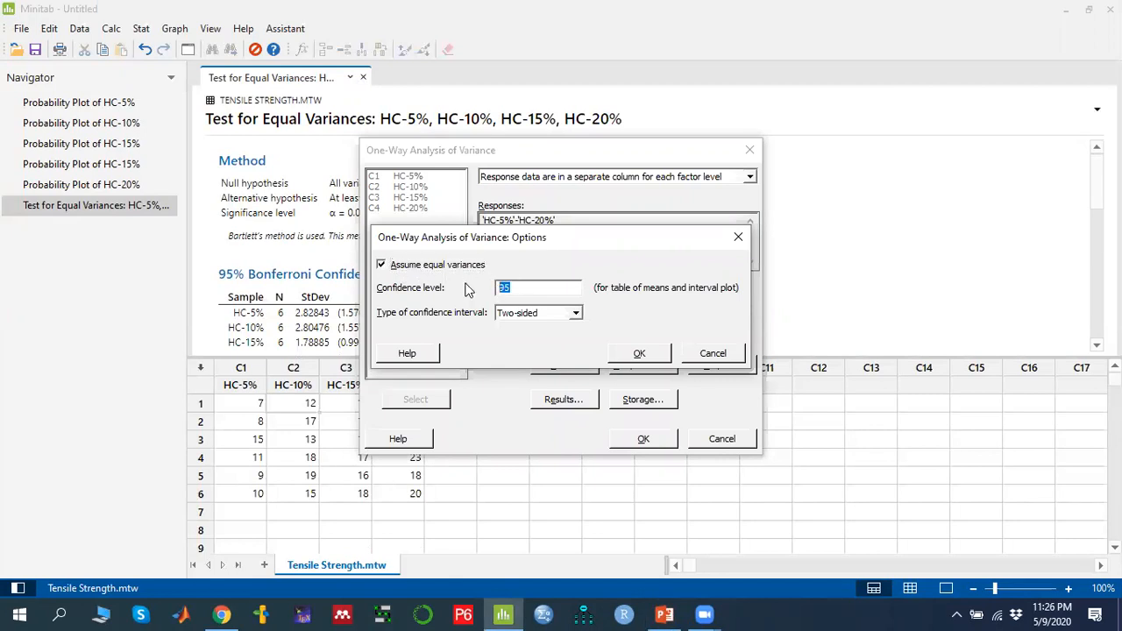
click(654, 354)
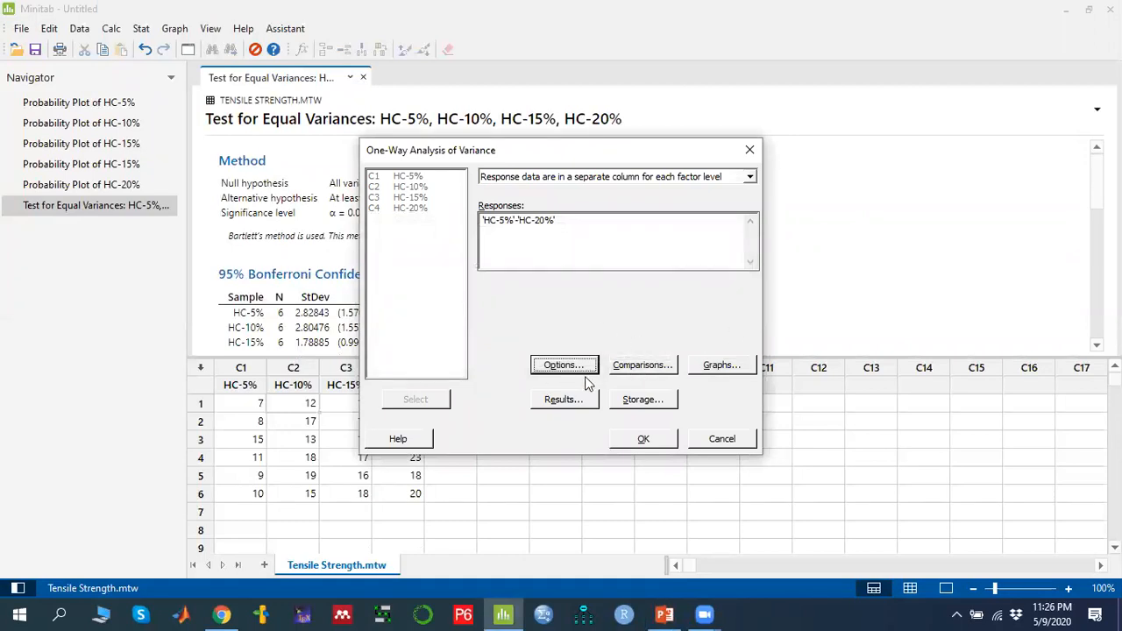
Step: Add the boxplot of data to the ANOVA graphs alongside the interval plot
click(728, 366)
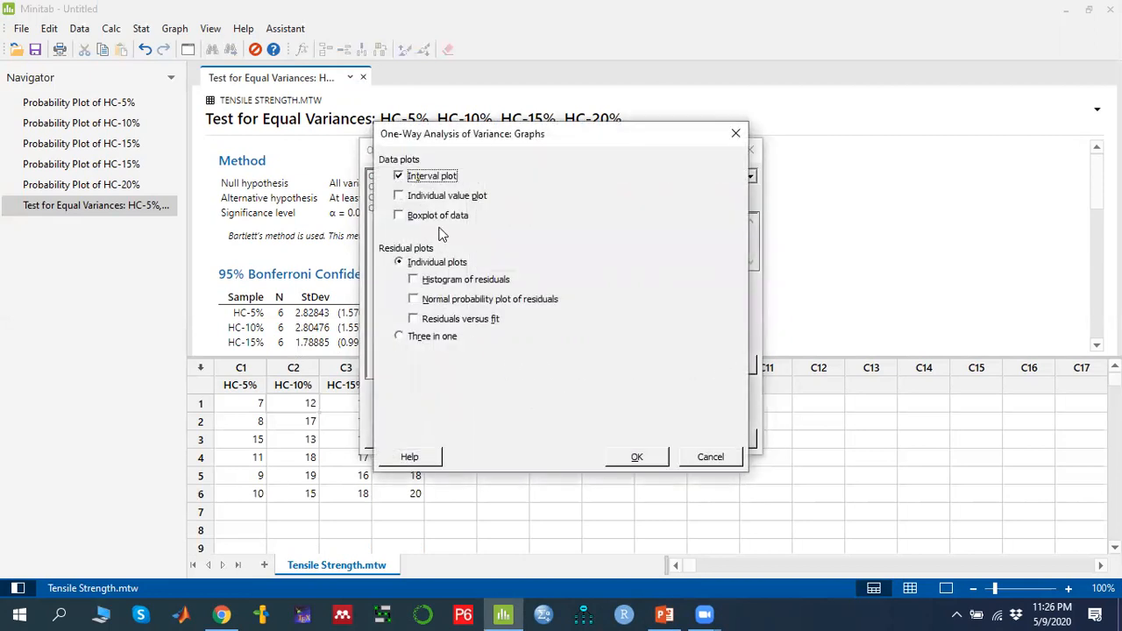
click(424, 217)
click(637, 459)
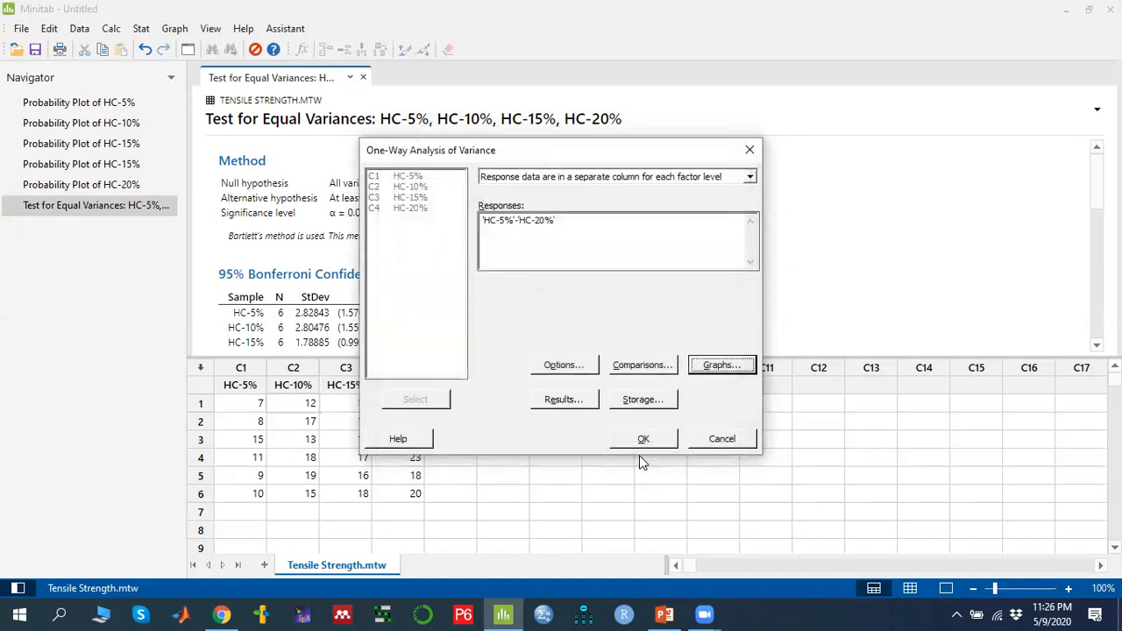
Step: Keep the results display at simple tables with every table included and run the One-Way ANOVA
click(574, 409)
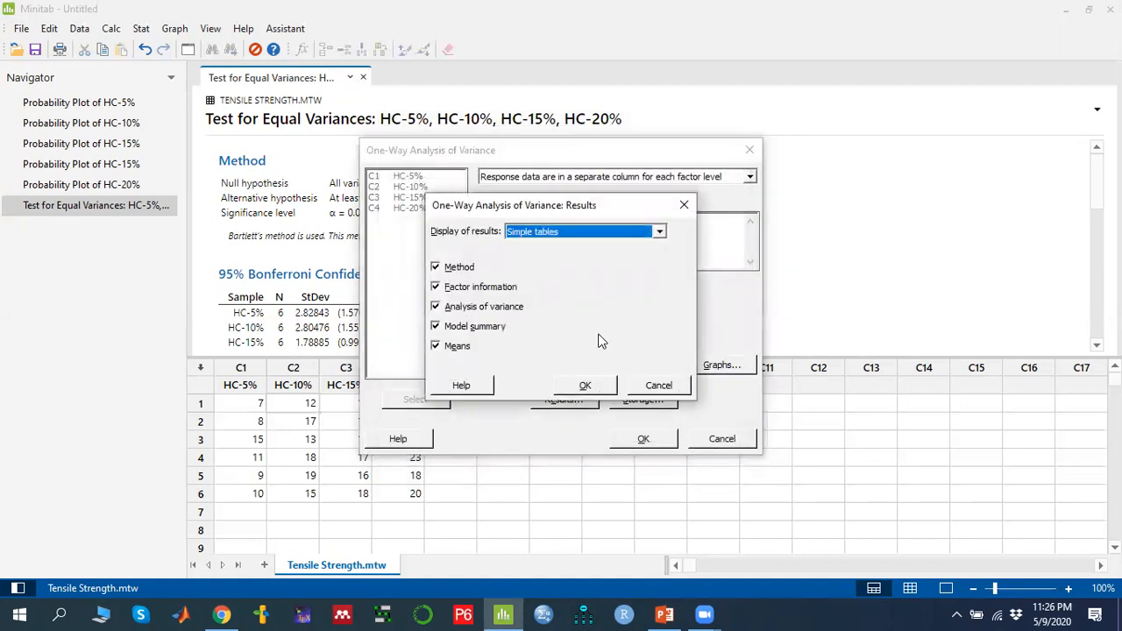
click(660, 233)
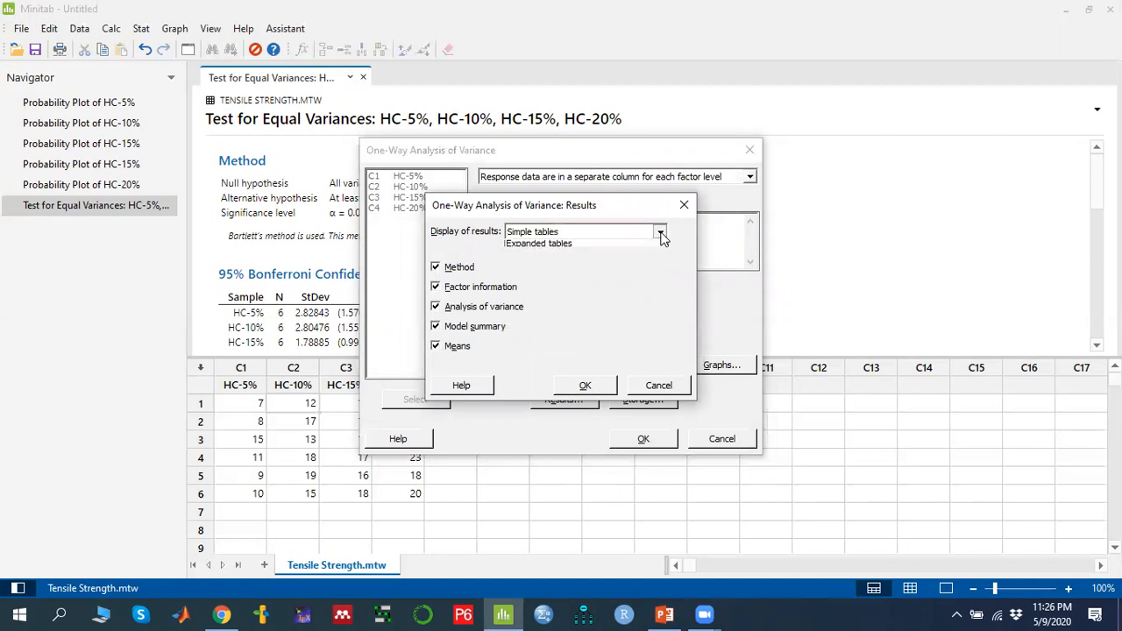
click(660, 235)
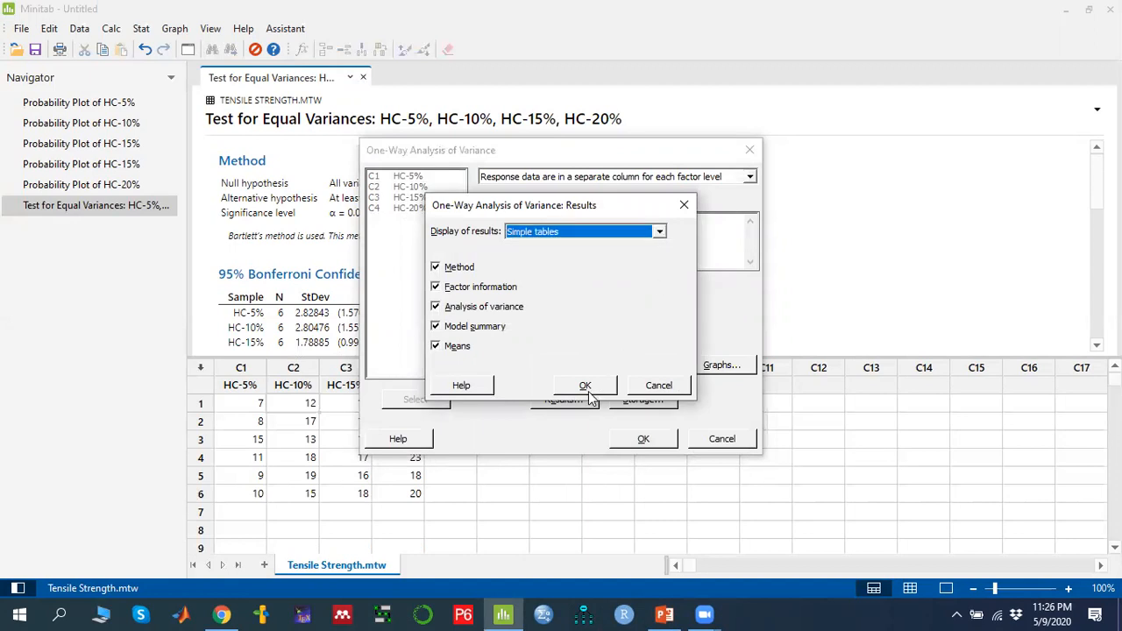
click(585, 386)
click(643, 438)
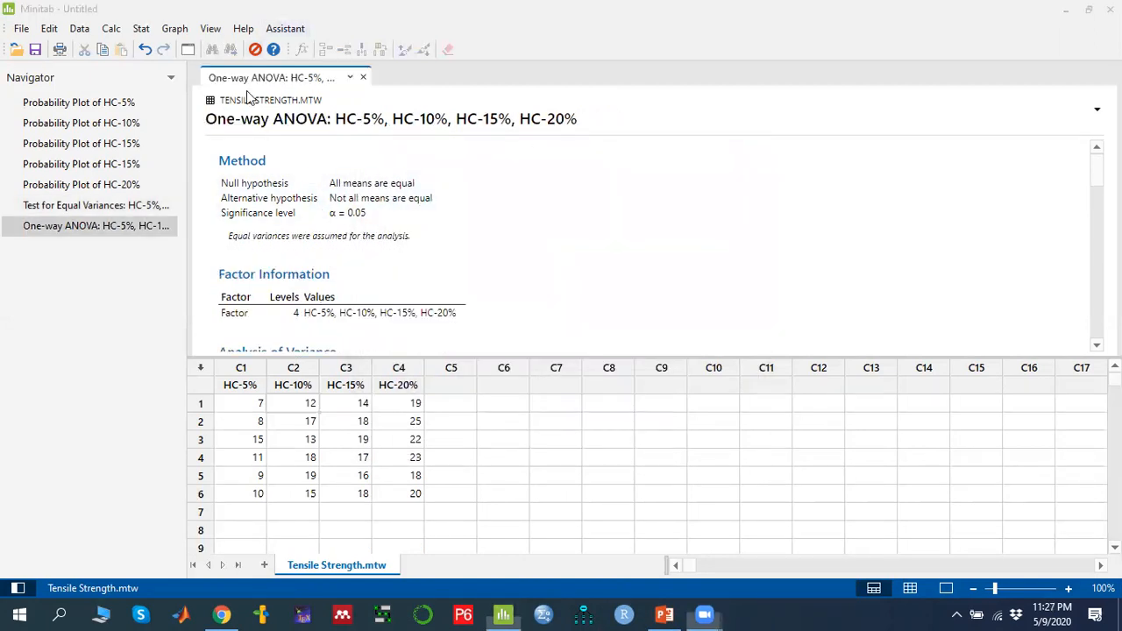
Step: Circle the null and alternative hypotheses in the Method section, tick the four data columns, and clear the drawings
mouse_move(483, 169)
mouse_down()
mouse_move(316, 194)
mouse_move(448, 196)
mouse_move(457, 163)
mouse_move(449, 166)
mouse_up()
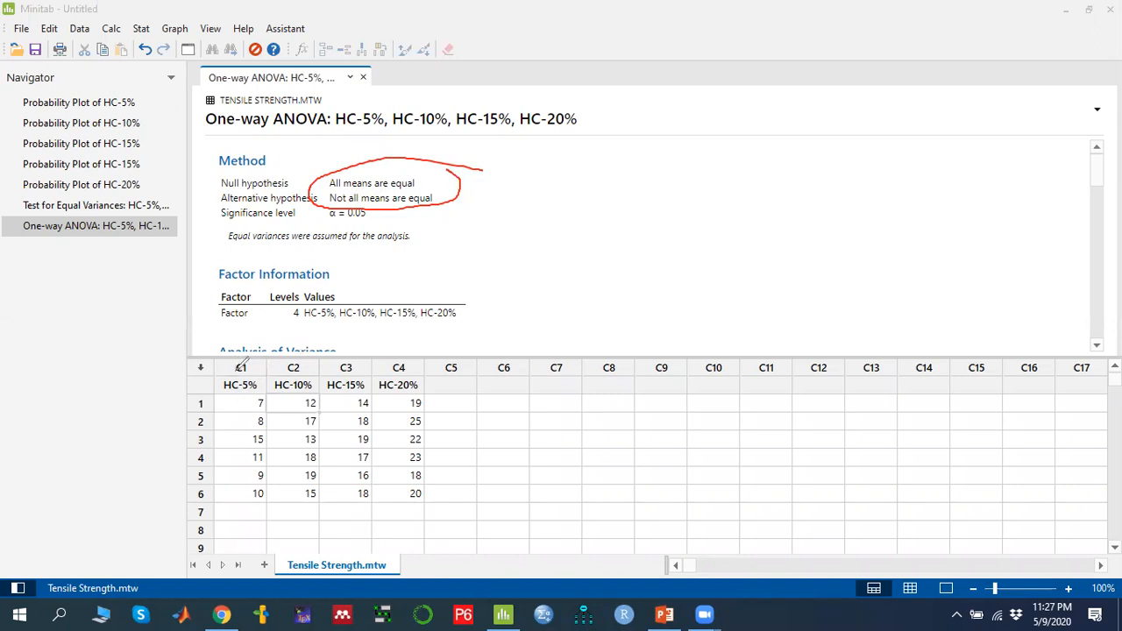
mouse_move(234, 372)
mouse_down()
mouse_move(312, 345)
mouse_move(384, 354)
mouse_move(424, 351)
mouse_move(436, 336)
mouse_up()
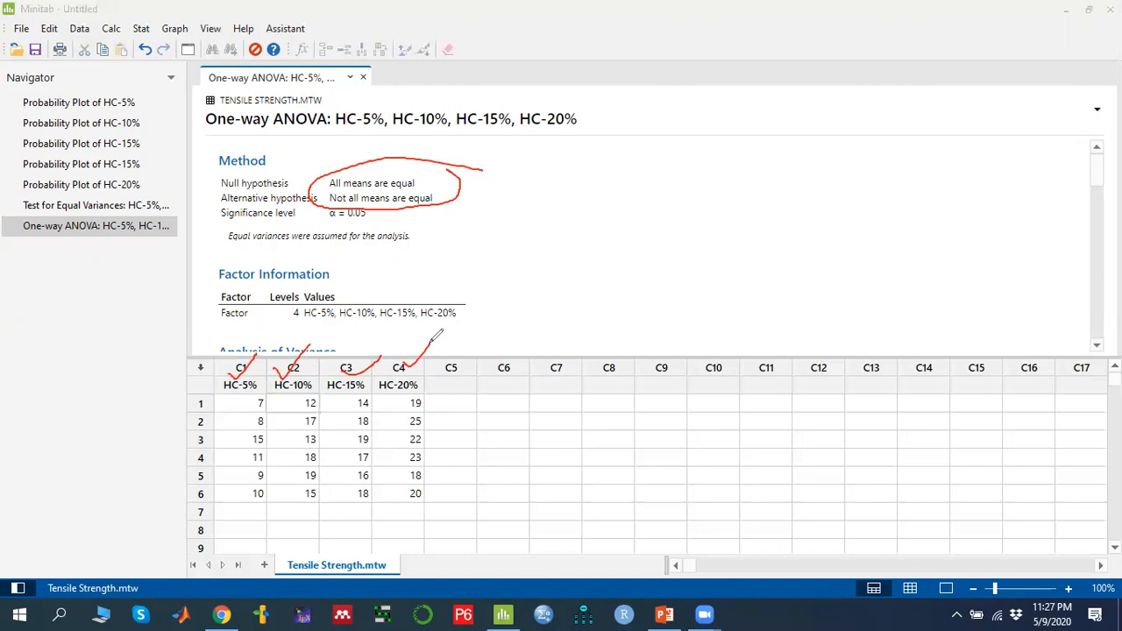
click(333, 77)
Step: Tick the null hypothesis "All means are equal" in the Method section and clear the drawing
drag(417, 172, 479, 161)
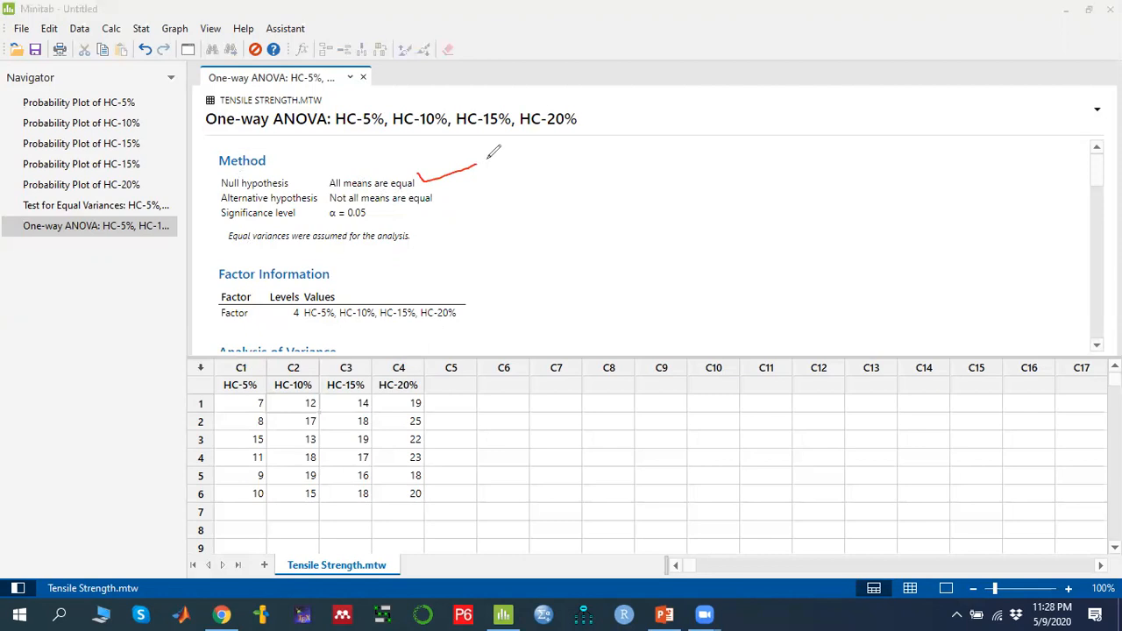
click(755, 76)
click(351, 83)
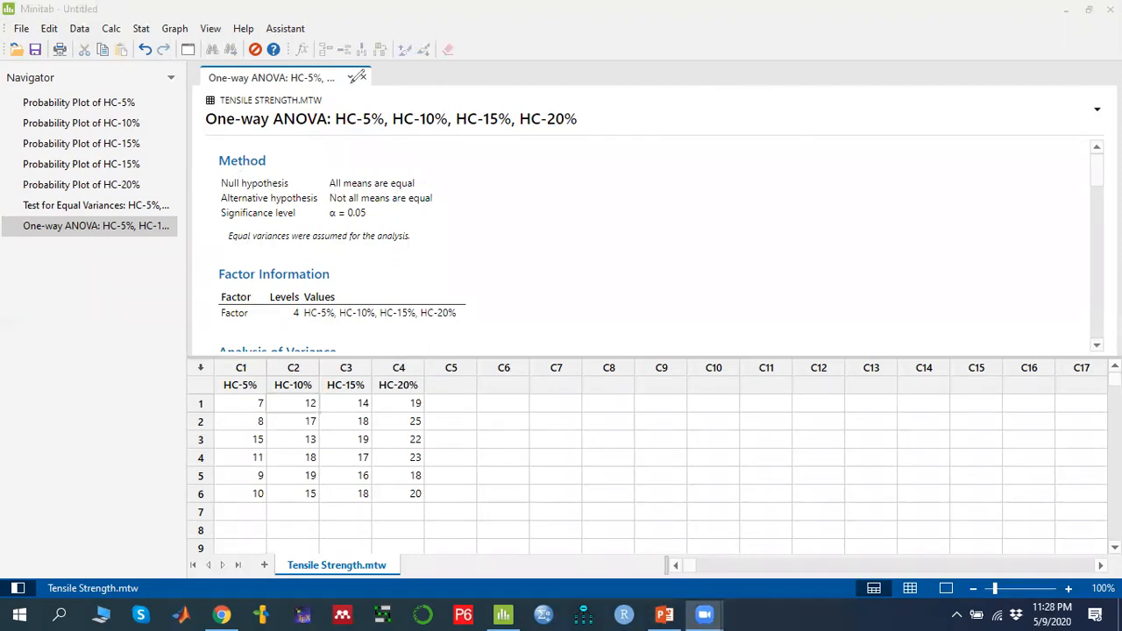
Step: Circle the P-Value in the Analysis of Variance table and outline its Source through F-Value columns
scroll(707, 251, down, 3)
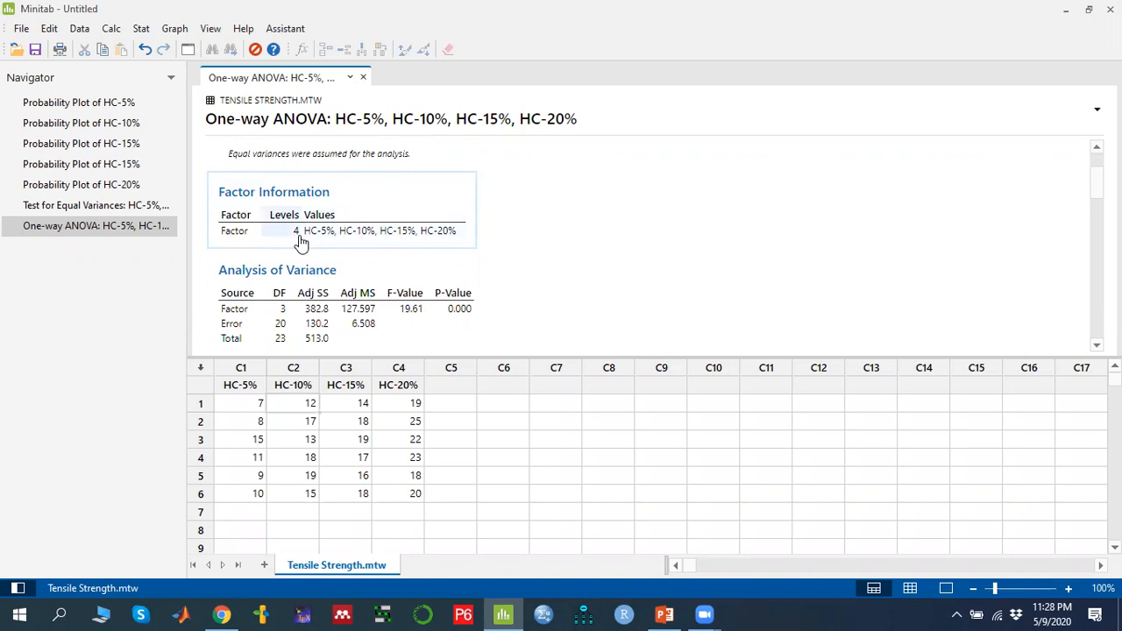
scroll(566, 258, down, 3)
scroll(567, 258, up, 3)
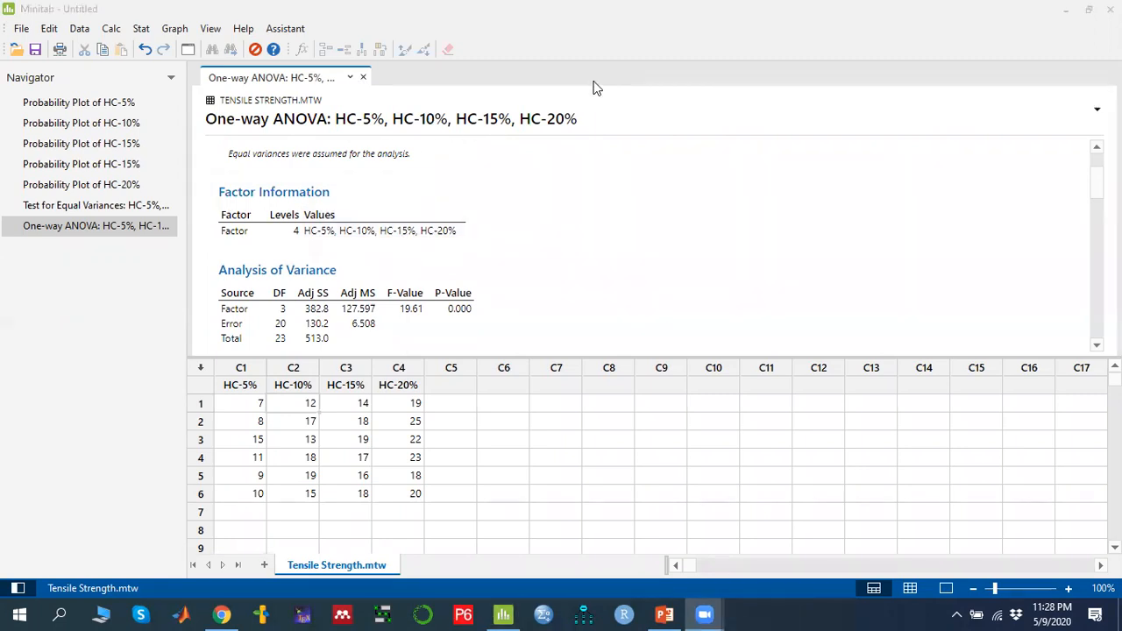
mouse_move(497, 291)
mouse_down()
mouse_move(451, 281)
mouse_move(451, 321)
mouse_move(487, 290)
mouse_up()
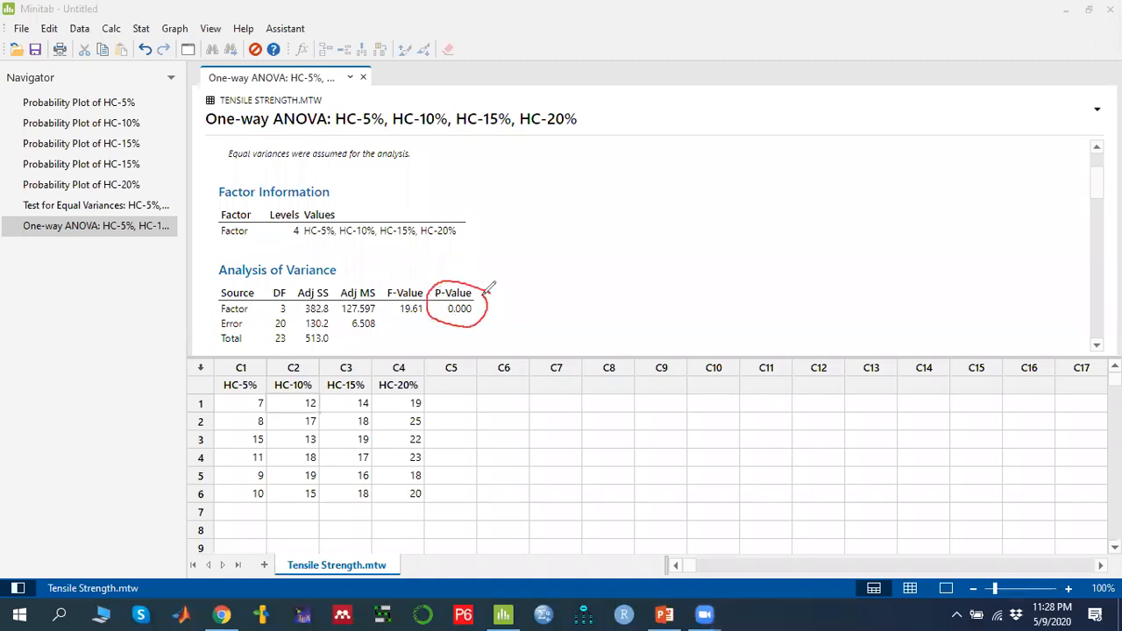
mouse_move(221, 287)
mouse_down()
mouse_move(210, 339)
mouse_move(302, 276)
mouse_move(439, 279)
mouse_move(442, 333)
mouse_move(250, 349)
mouse_move(217, 338)
mouse_up()
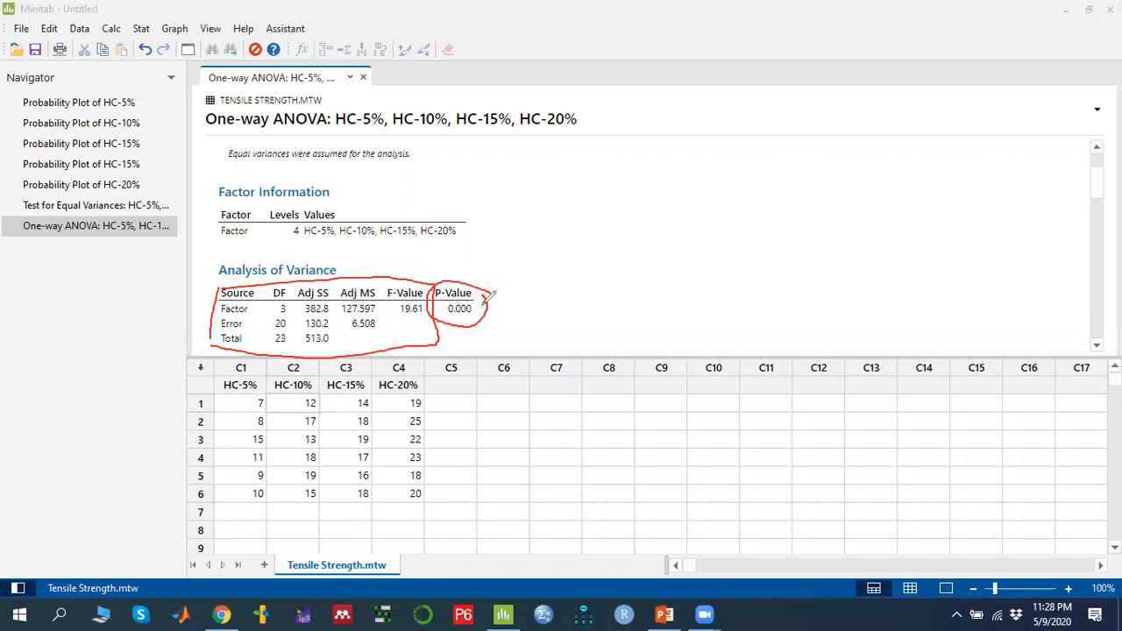
Step: Add further marks around the F-Value and P-Value in the Analysis of Variance table and clear all drawings
drag(414, 282, 430, 260)
drag(481, 301, 529, 272)
drag(450, 318, 497, 310)
click(744, 77)
click(290, 65)
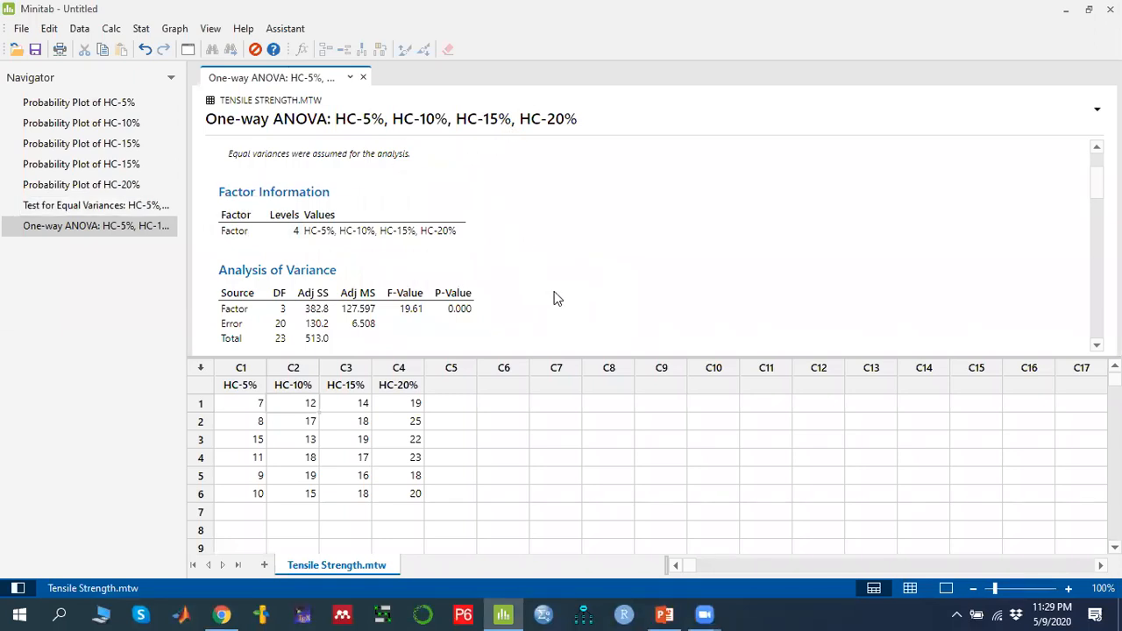
Step: Circle R-sq and R-sq(adj) in the Model Summary, mark the four factor levels above it, and clear the drawings
scroll(553, 299, down, 3)
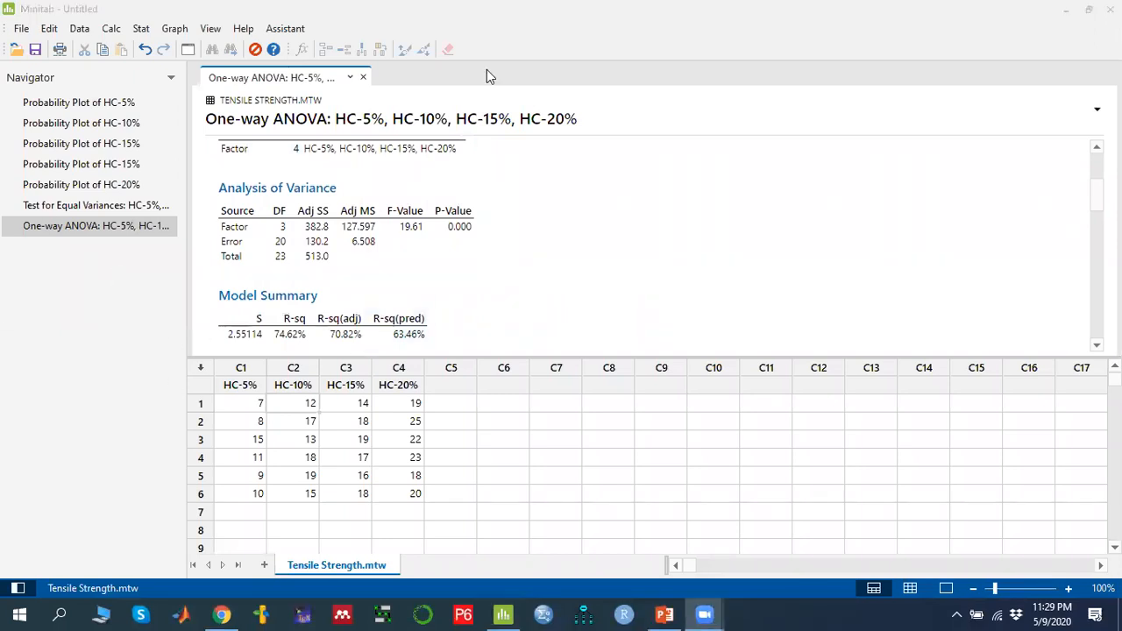
mouse_move(223, 309)
mouse_down()
mouse_move(318, 296)
mouse_move(261, 312)
mouse_move(308, 342)
mouse_move(377, 335)
mouse_move(335, 299)
mouse_move(309, 301)
mouse_up()
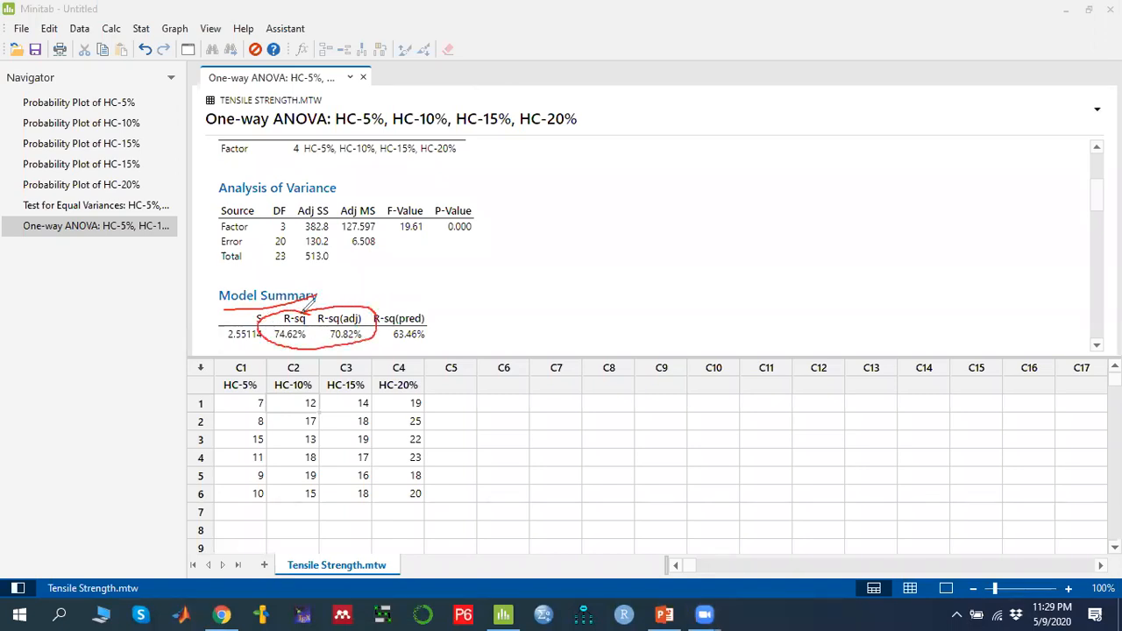
drag(346, 310, 375, 298)
mouse_move(306, 170)
mouse_down()
mouse_move(315, 158)
mouse_move(373, 151)
mouse_up()
drag(386, 159, 409, 151)
drag(439, 162, 459, 155)
key(e)
Step: Circle R-sq and R-sq(adj) again and clear the marks, and circle the whole Analysis of Variance table and clear that drawing
mouse_move(380, 309)
mouse_down()
mouse_move(326, 296)
mouse_move(268, 335)
mouse_move(350, 352)
mouse_move(392, 323)
mouse_move(383, 299)
mouse_up()
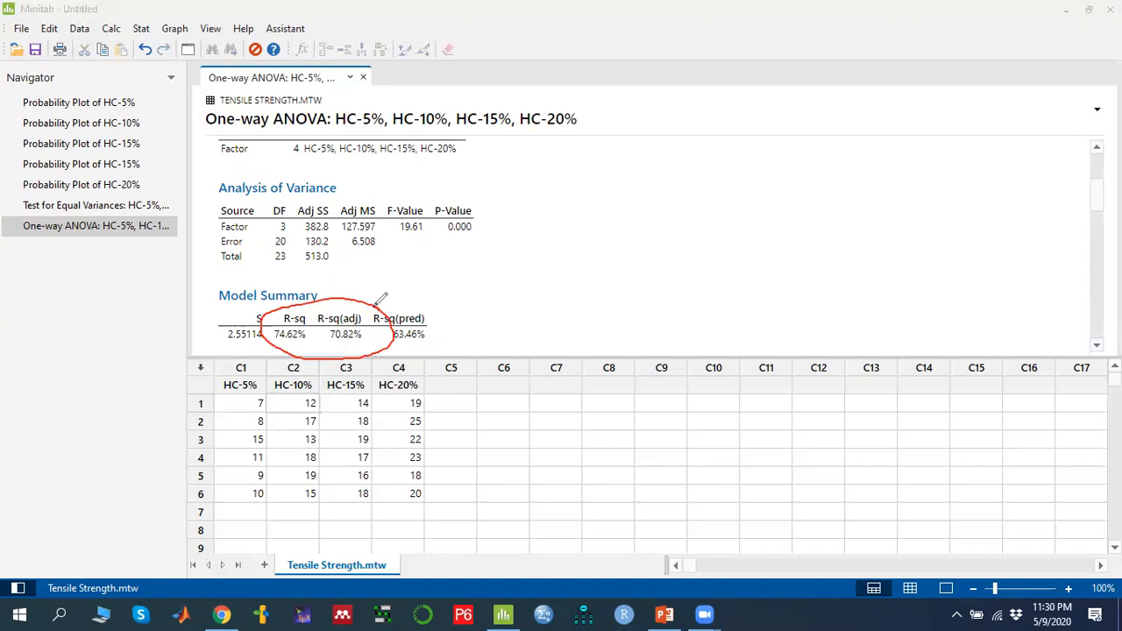
drag(322, 349, 363, 341)
click(746, 68)
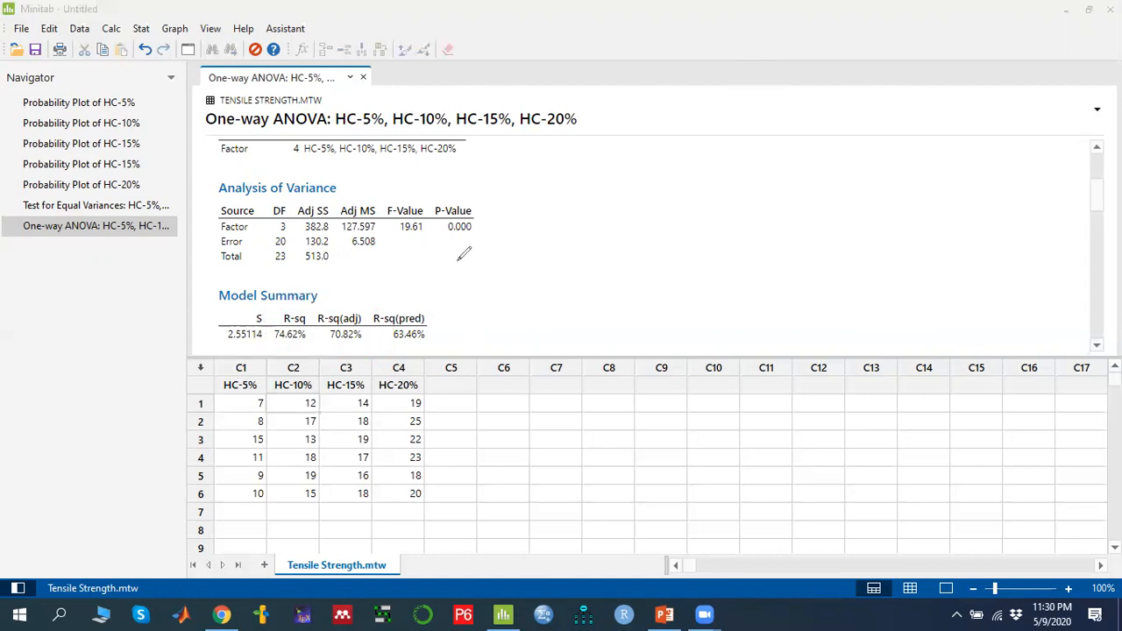
mouse_move(486, 199)
mouse_down()
mouse_move(437, 175)
mouse_move(173, 199)
mouse_move(324, 273)
mouse_move(483, 203)
mouse_move(491, 214)
mouse_up()
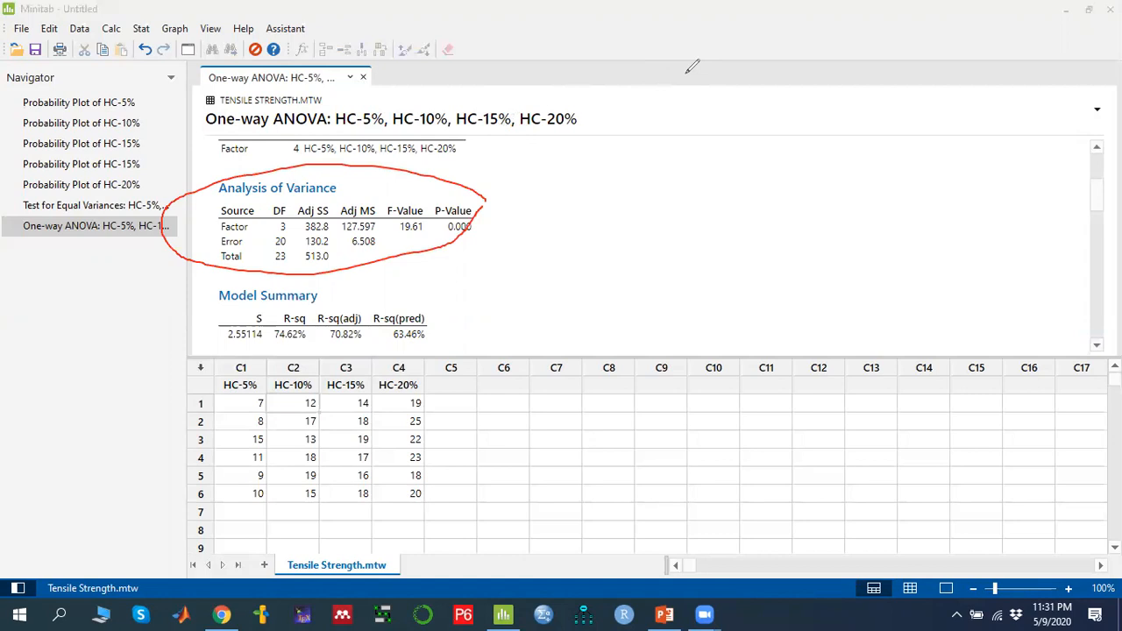
click(739, 86)
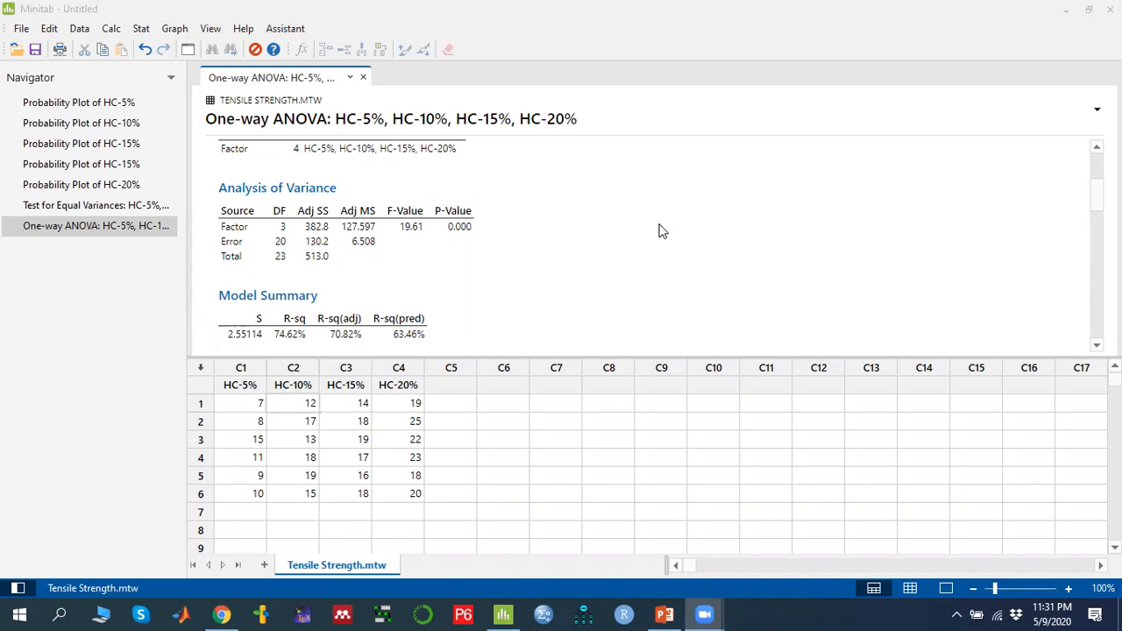
Step: Set the one-way ANOVA comparisons to the Tukey procedure only and include Tests in the comparison results
click(141, 34)
mouse_move(231, 84)
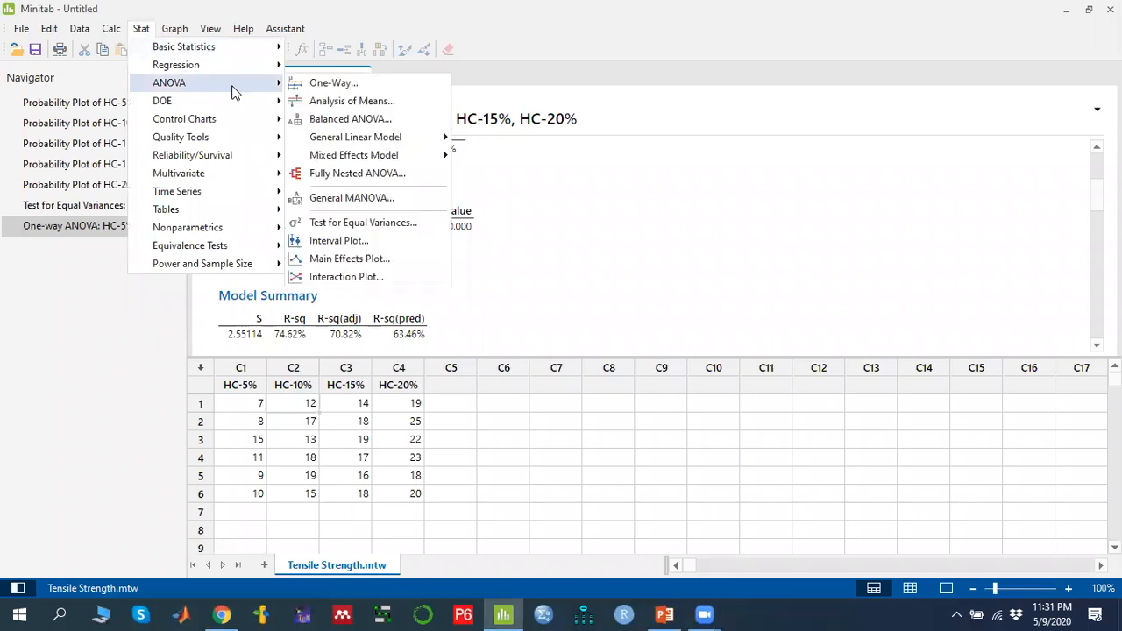
click(289, 81)
click(644, 365)
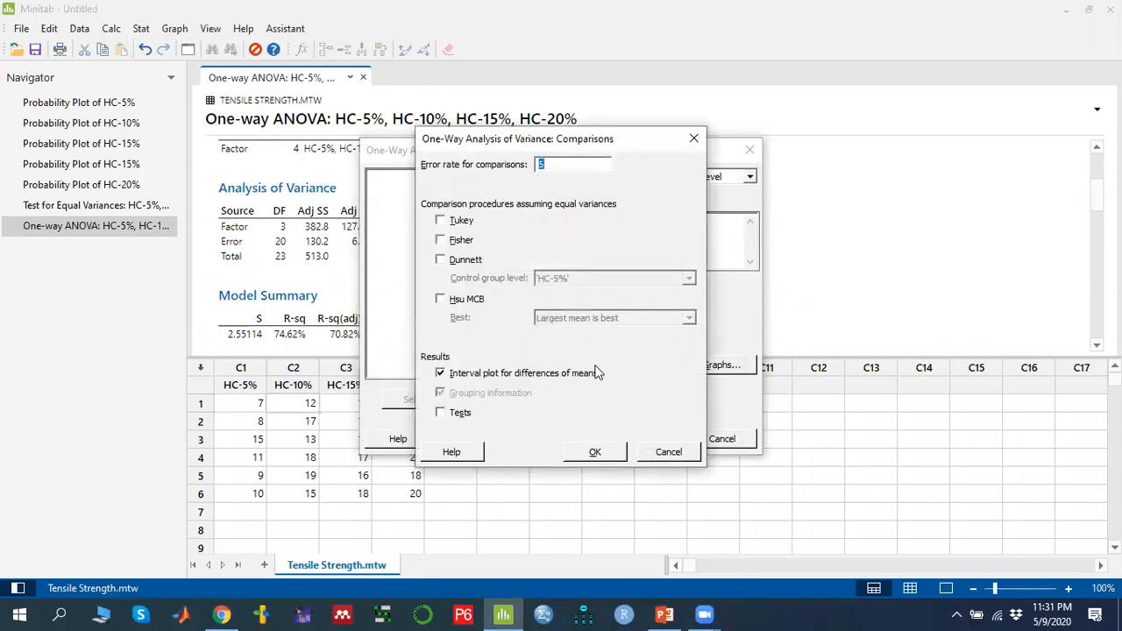
click(464, 223)
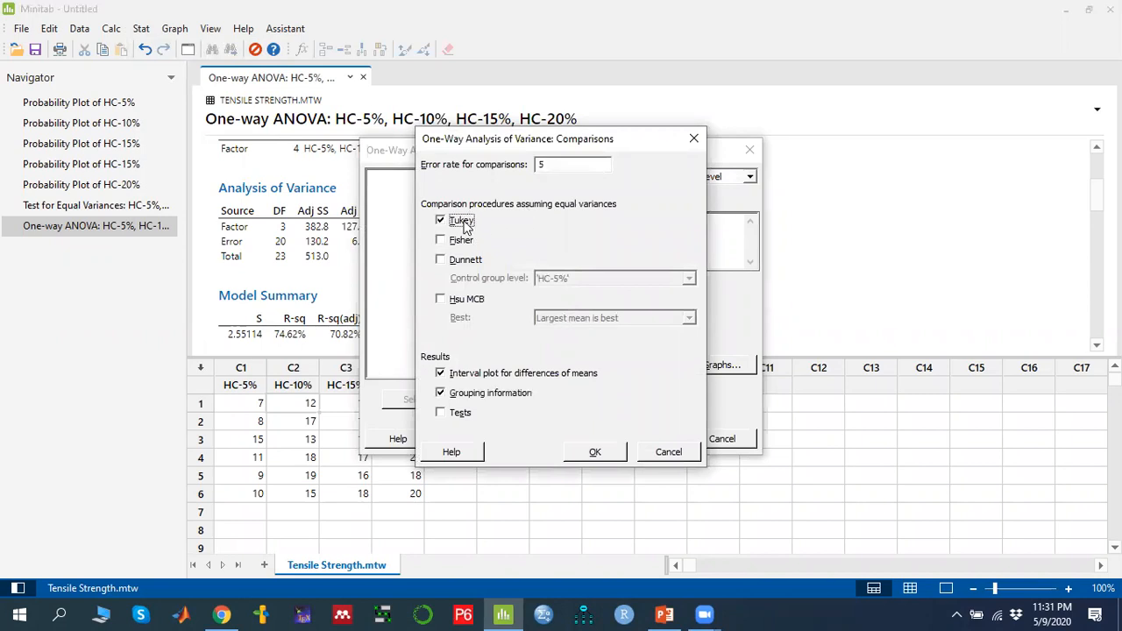
click(465, 242)
click(463, 413)
click(447, 242)
click(601, 454)
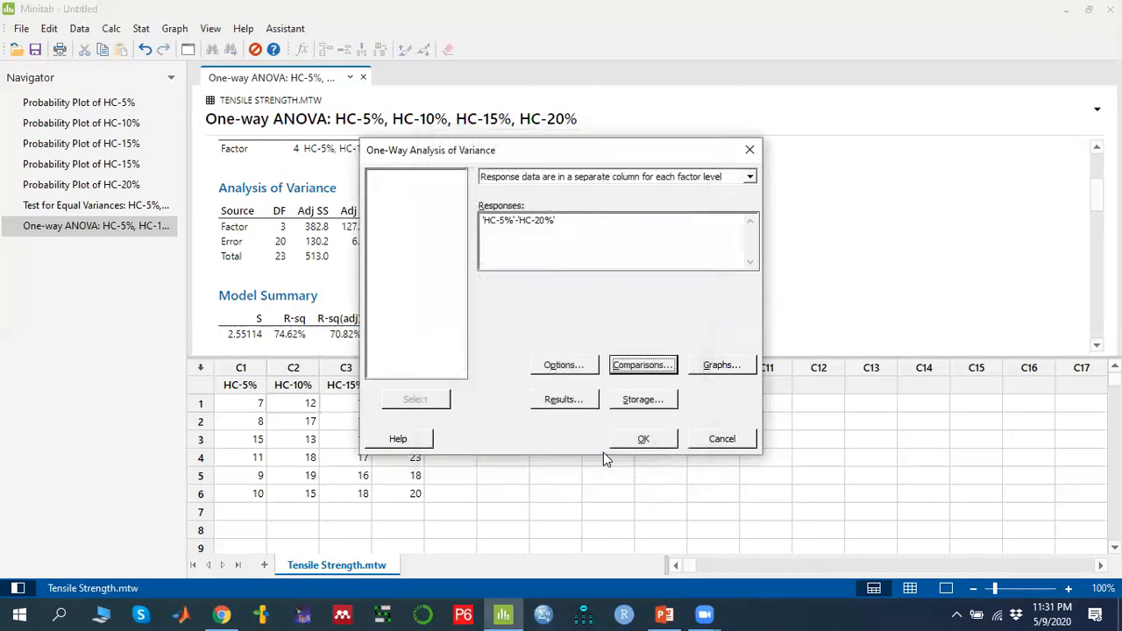
Step: Set the residual plots to Three in one and run the one-way ANOVA on HC-5% through HC-20%
click(721, 366)
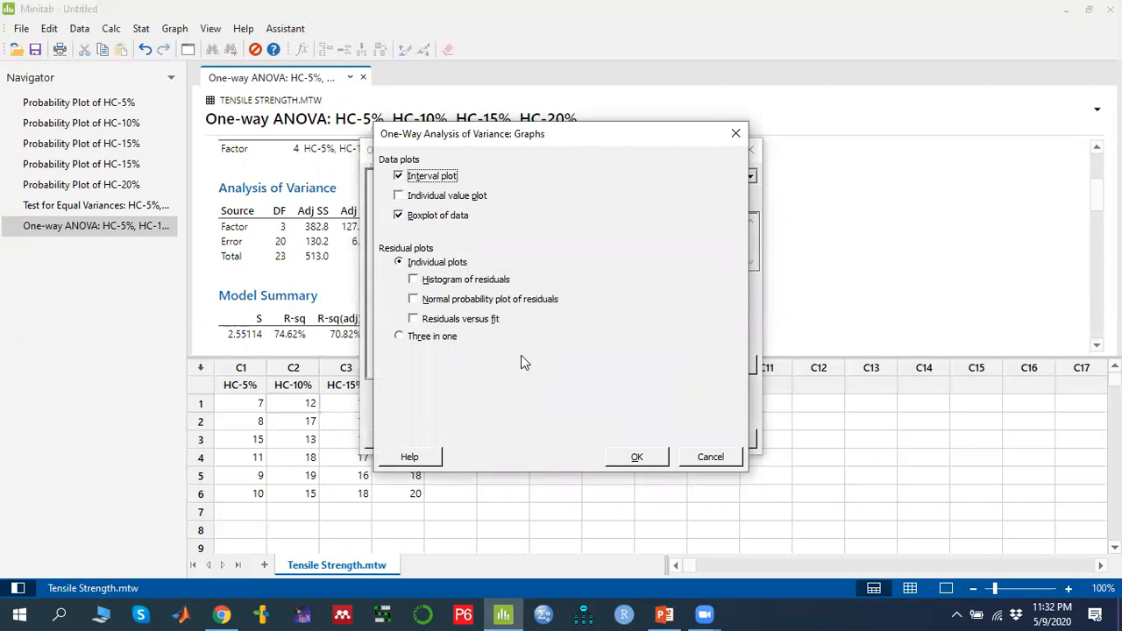
click(426, 340)
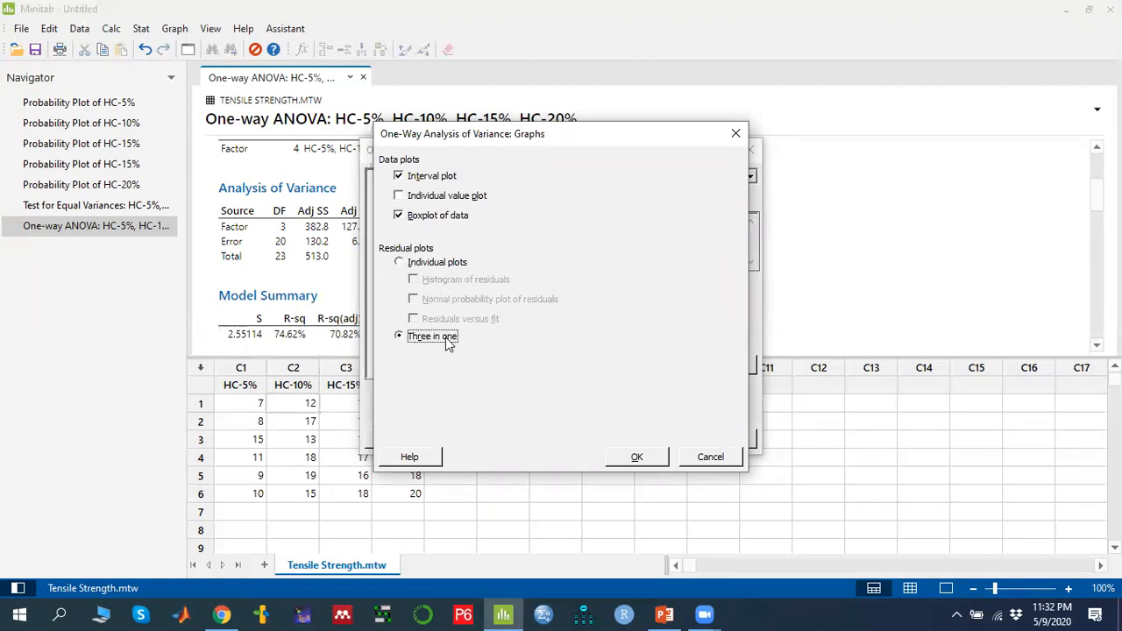
click(639, 457)
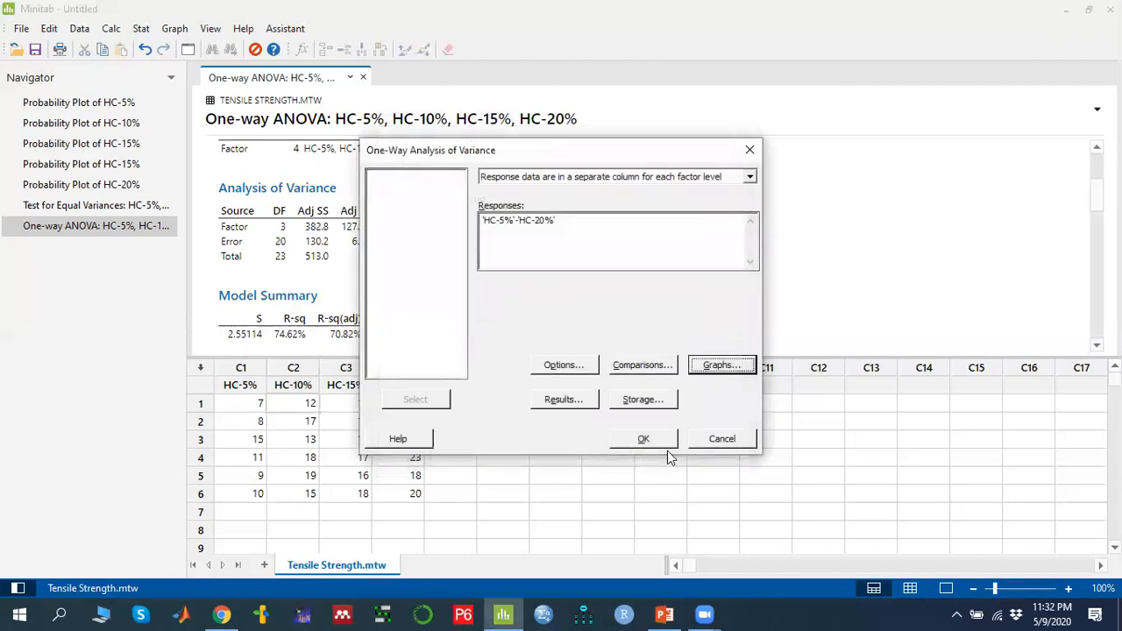
click(657, 443)
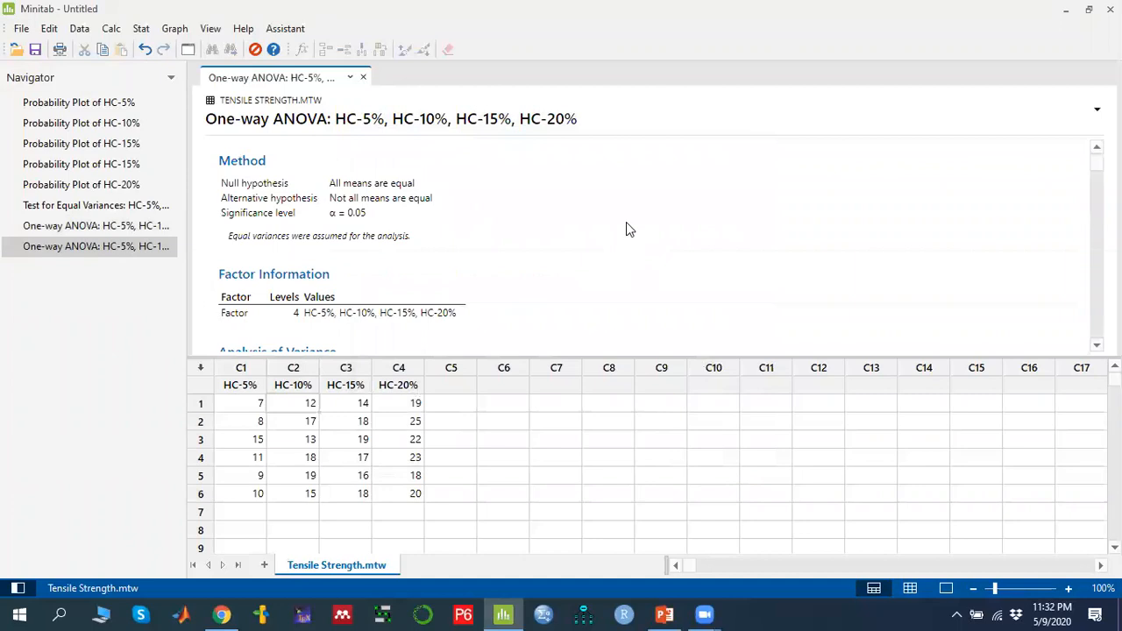
Step: Circle the Means table, mark the HC-5%, HC-10% and HC-15% factors with their 95% CIs, and clear the drawings
scroll(578, 238, down, 5)
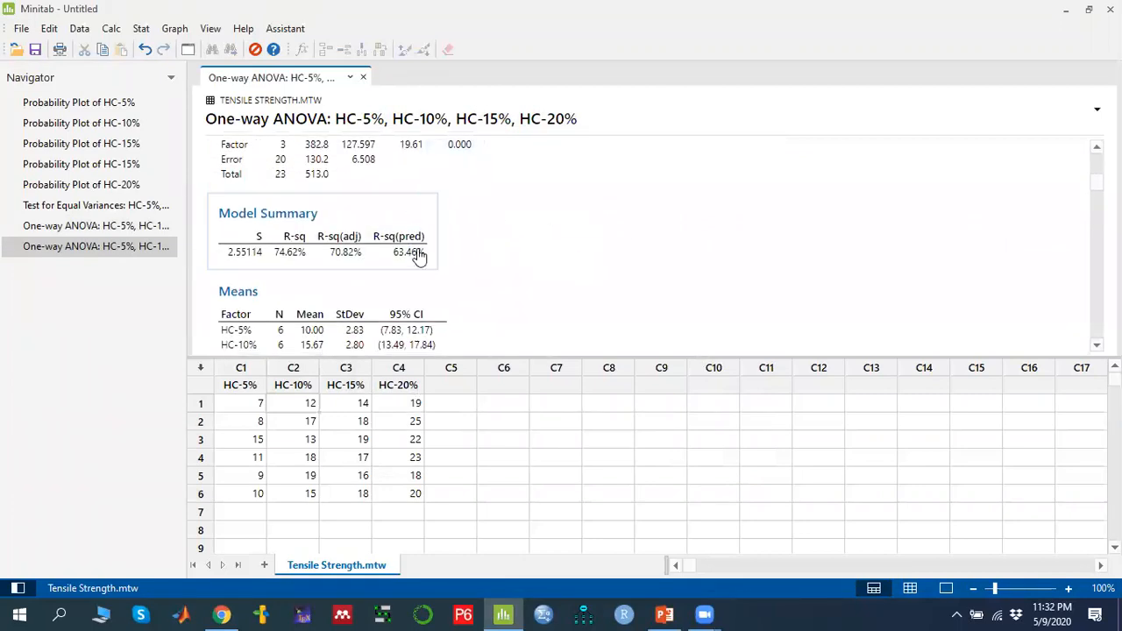
scroll(419, 254, down, 3)
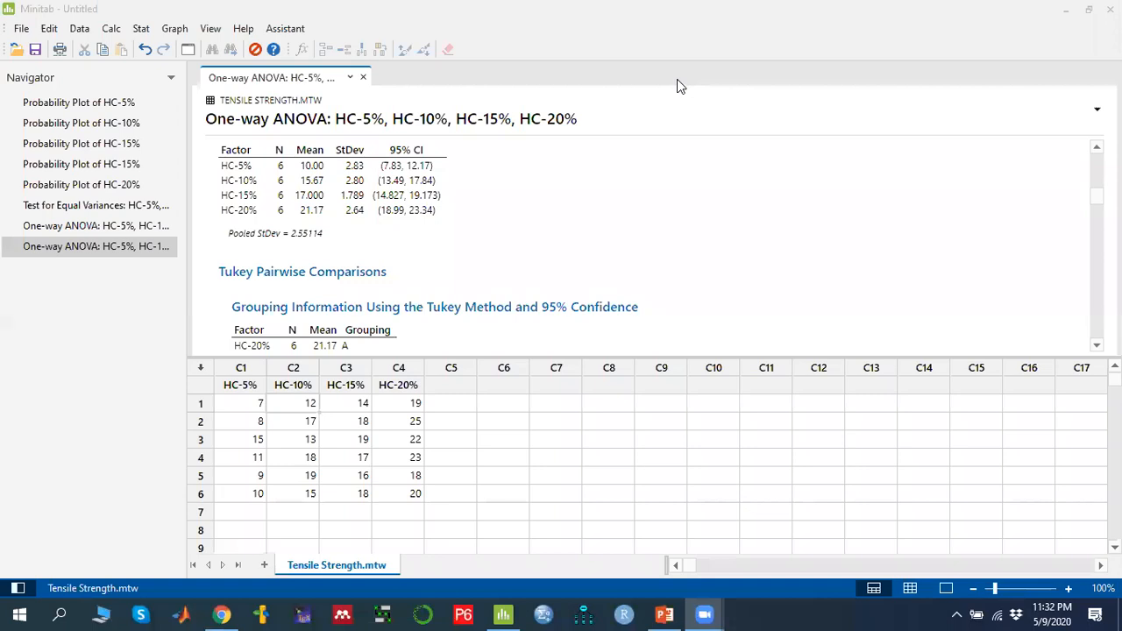
mouse_move(421, 145)
mouse_down()
mouse_move(268, 239)
mouse_move(487, 183)
mouse_move(460, 147)
mouse_up()
drag(210, 166, 242, 139)
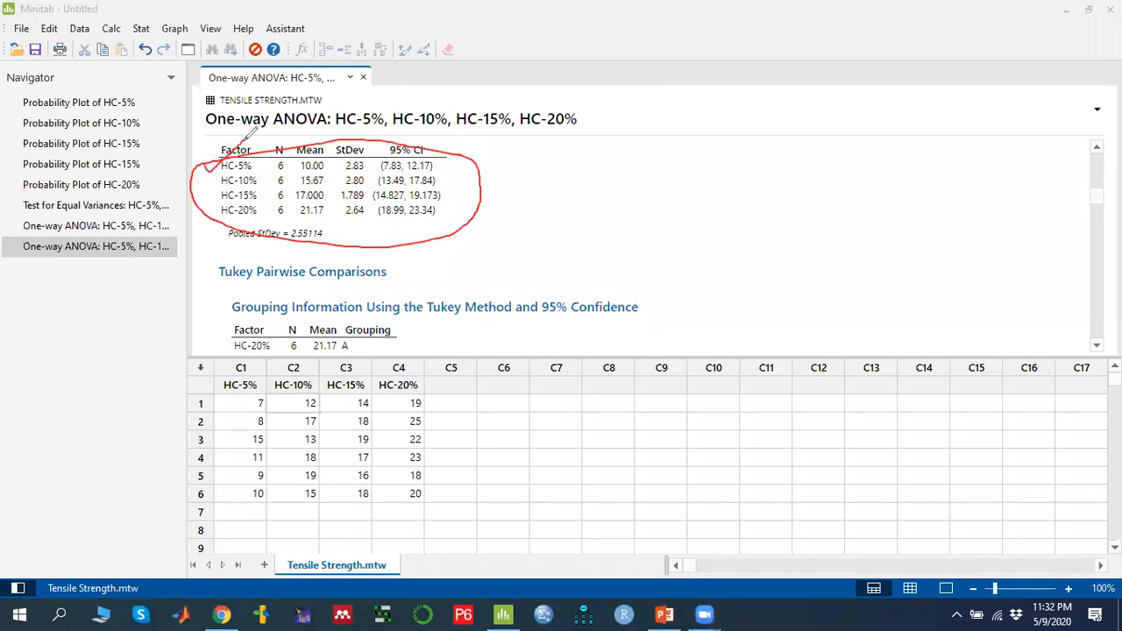
drag(438, 163, 478, 151)
drag(222, 185, 258, 181)
drag(378, 186, 435, 185)
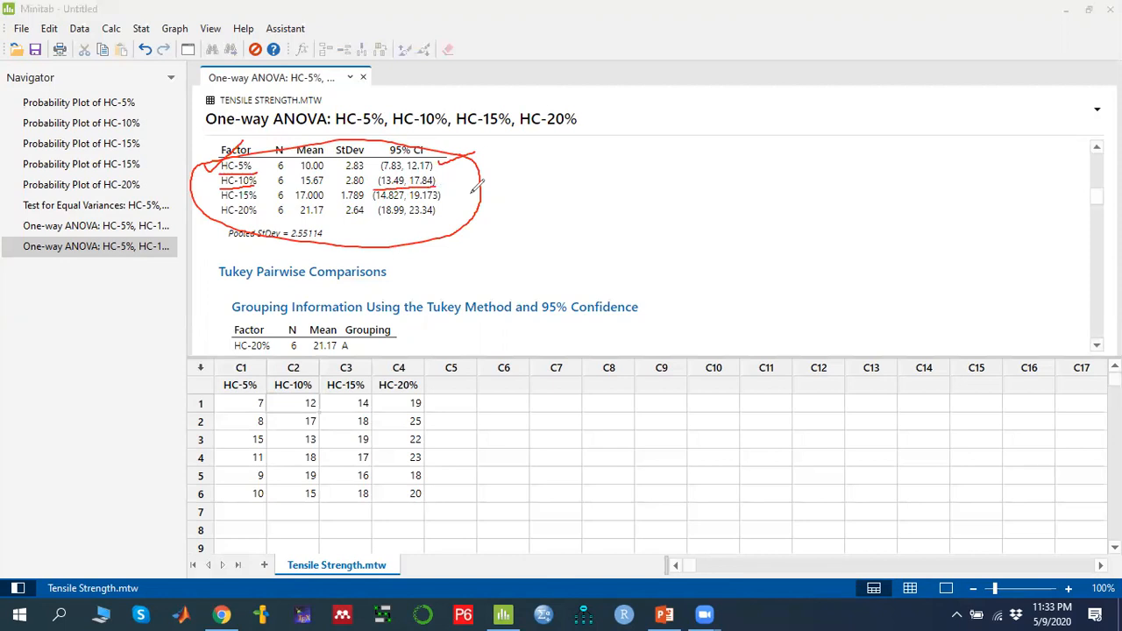
drag(219, 209, 263, 202)
drag(375, 202, 442, 200)
click(739, 99)
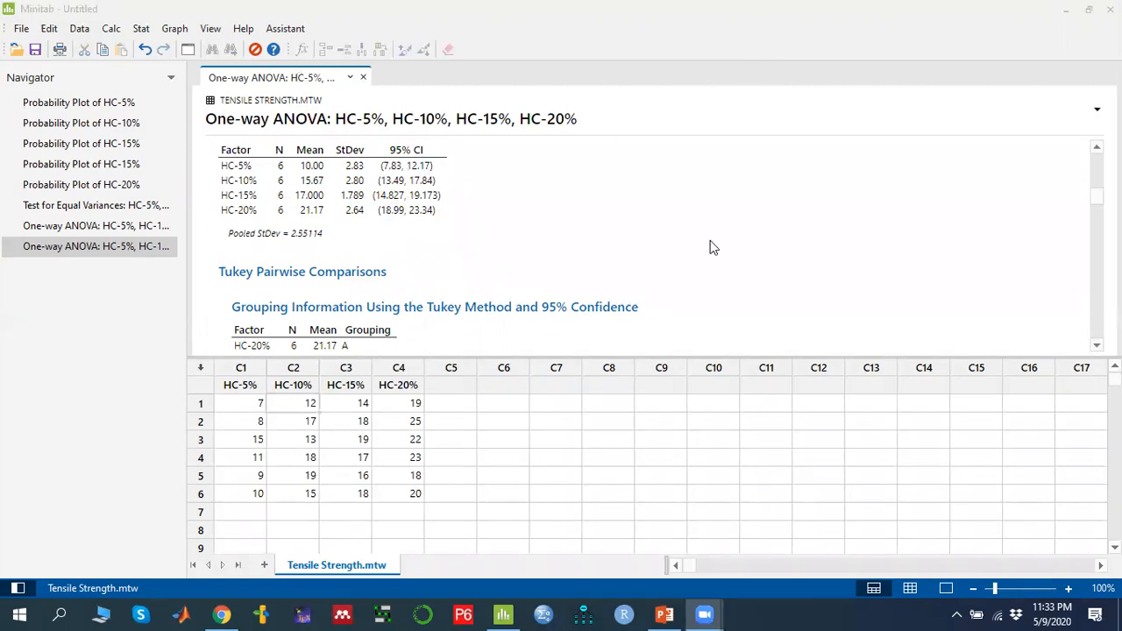
Step: Circle the Grouping letters in the Tukey grouping table, tick the HC-15%, HC-10%, A and C entries, and clear the drawings
scroll(776, 248, down, 4)
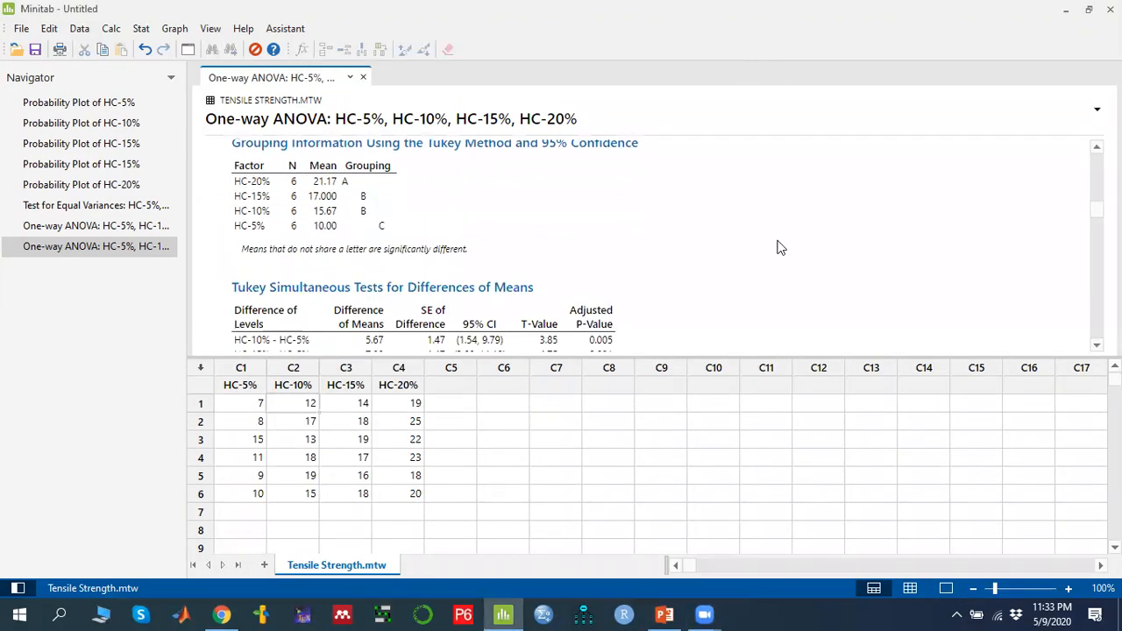
scroll(776, 248, up, 2)
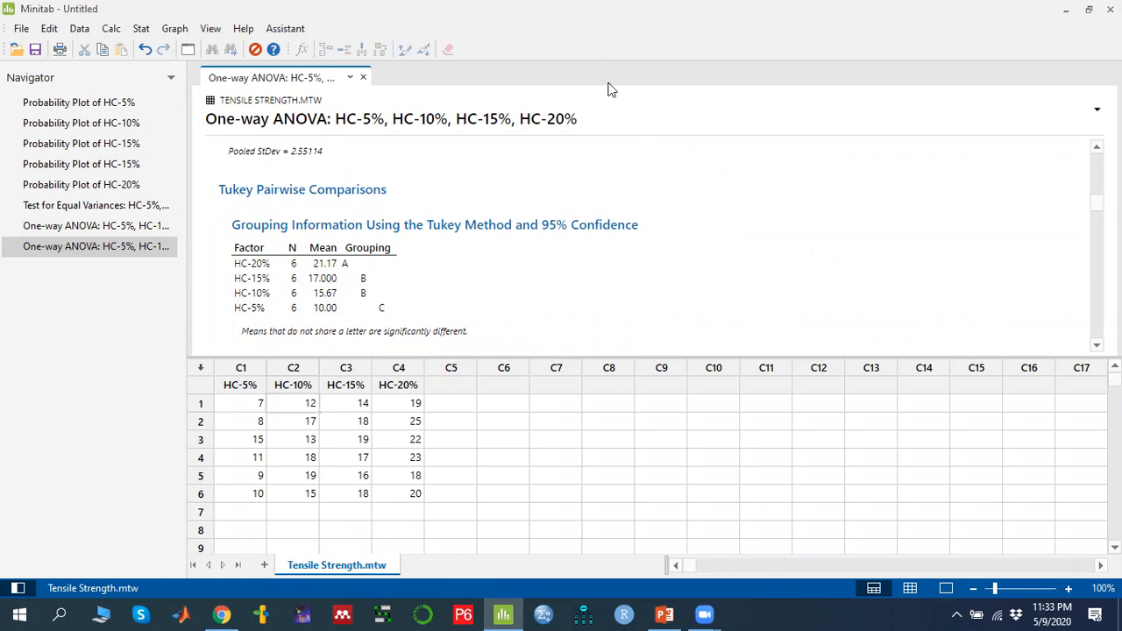
click(776, 105)
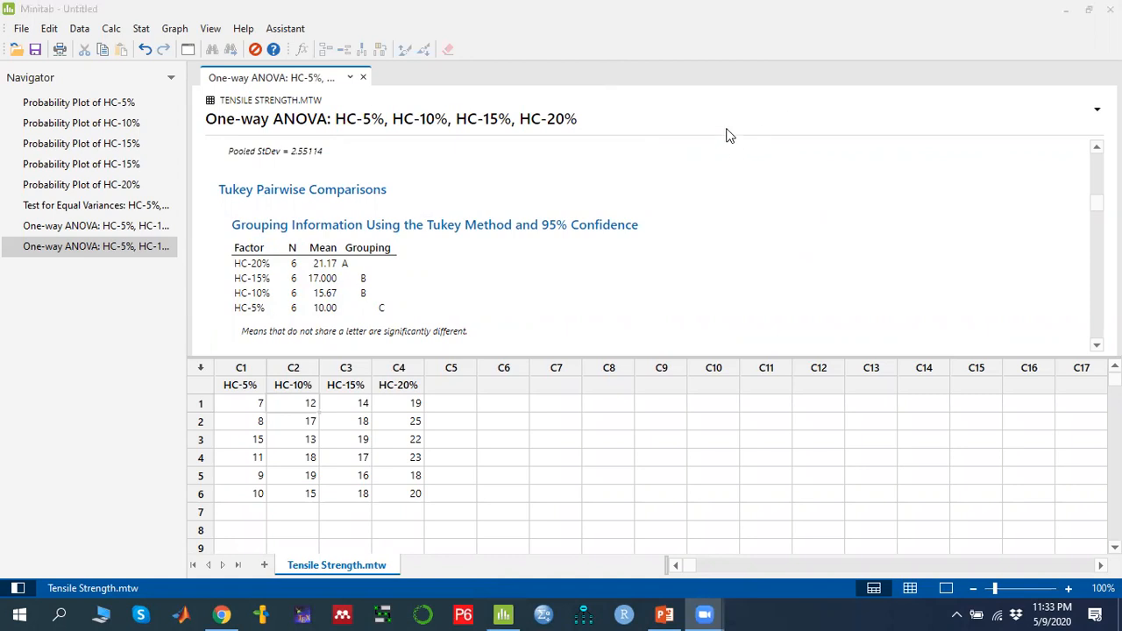
click(731, 136)
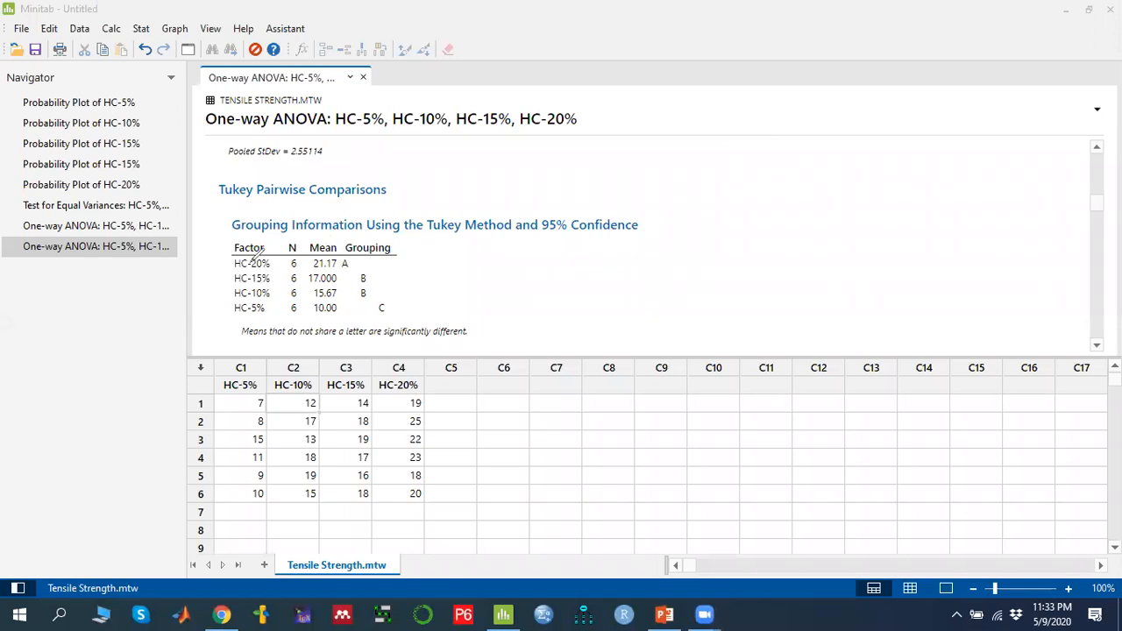
drag(229, 246, 265, 223)
mouse_move(349, 254)
mouse_down()
mouse_move(349, 285)
mouse_move(393, 313)
mouse_move(367, 249)
mouse_up()
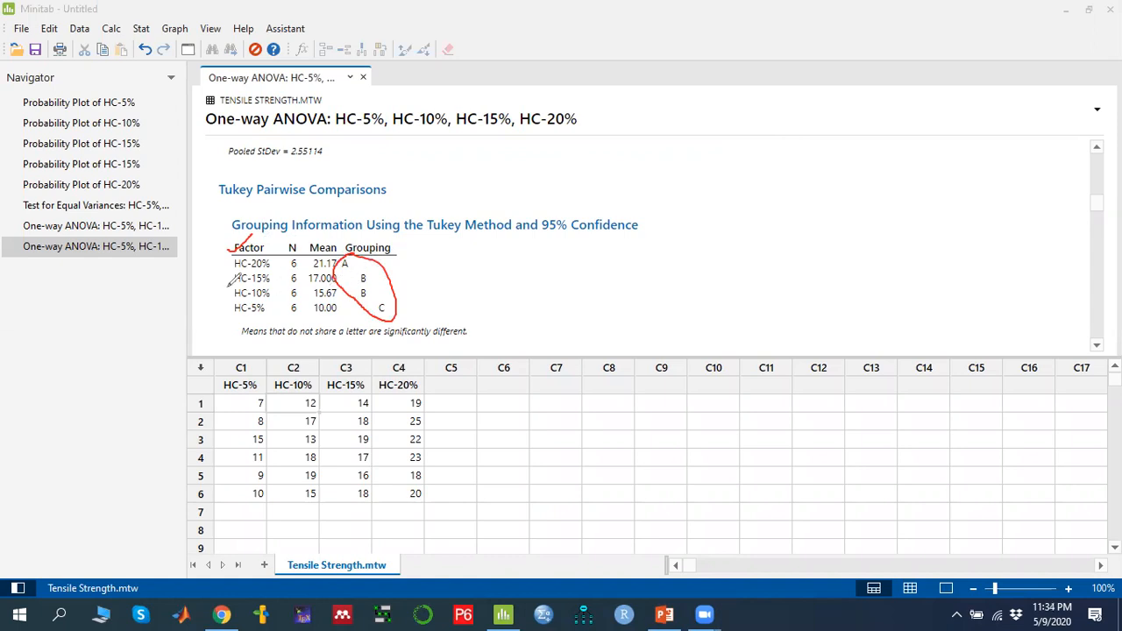
mouse_move(218, 278)
mouse_down()
mouse_move(287, 286)
mouse_move(287, 274)
mouse_up()
drag(351, 261, 362, 258)
drag(394, 321, 436, 298)
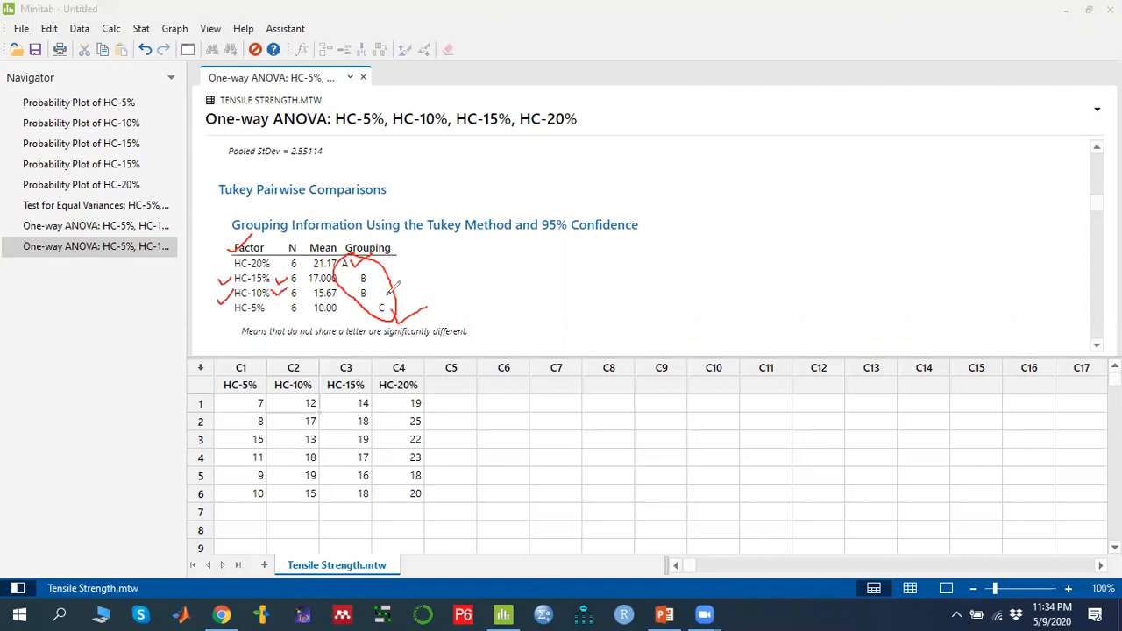
click(761, 77)
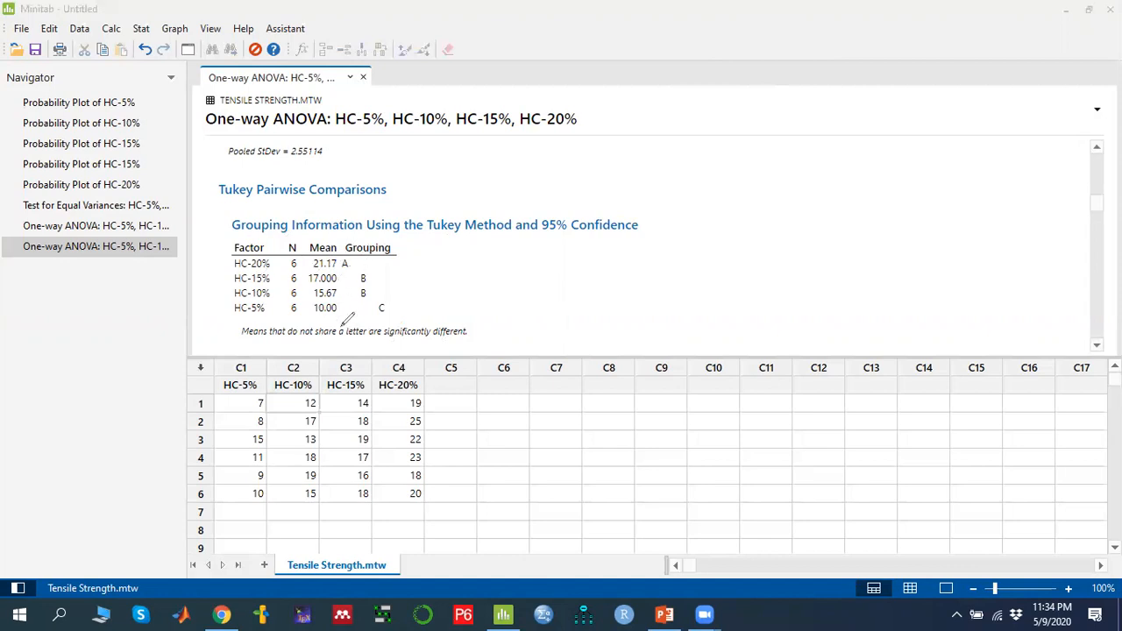
Step: Draw an upward arrow beside the Tukey grouping factors, tick the HC-20% mean, circle the HC-15% and HC-10% means, and clear all marks
mouse_move(224, 313)
mouse_down()
mouse_move(216, 261)
mouse_move(225, 274)
mouse_up()
drag(306, 260, 330, 245)
mouse_move(341, 273)
mouse_down()
mouse_move(321, 268)
mouse_move(298, 282)
mouse_move(332, 301)
mouse_move(351, 261)
mouse_up()
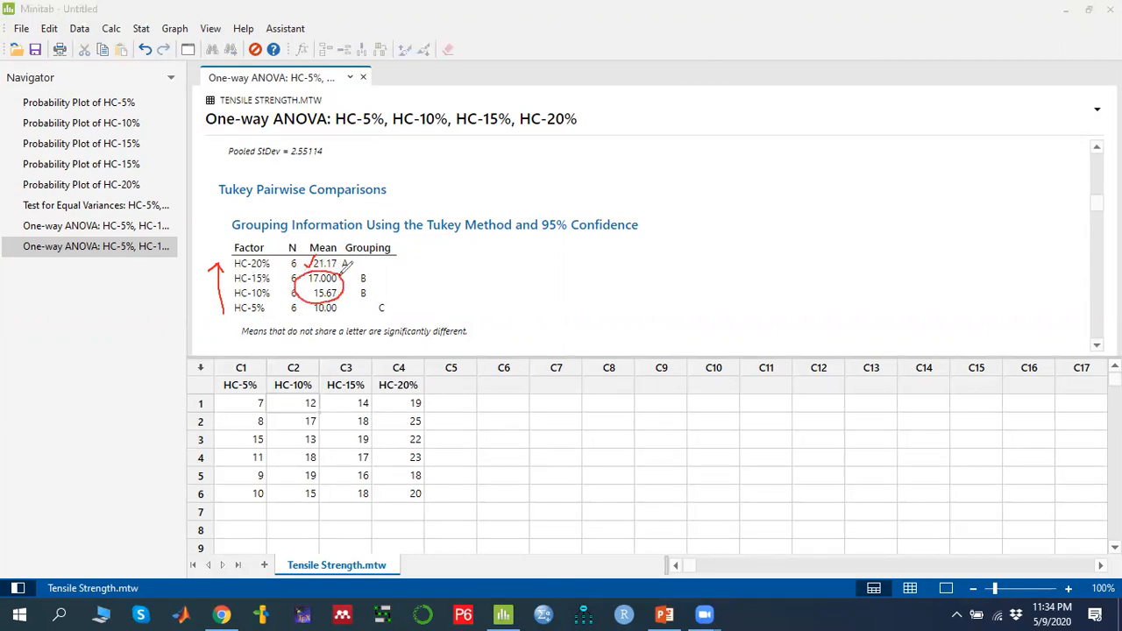
drag(230, 319, 342, 308)
click(748, 94)
click(322, 72)
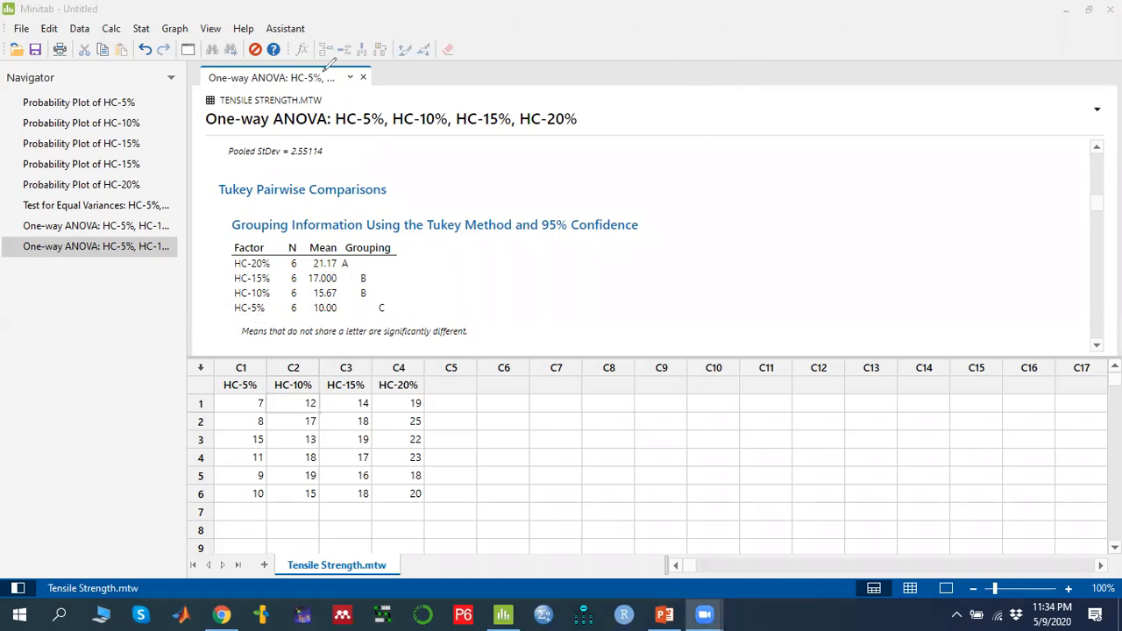
Step: Tick the adjusted P-values in the Tukey Simultaneous Tests table, underline HC-10% - HC-5% and HC-15% - HC-10%, and clear the drawings
scroll(624, 255, down, 1)
scroll(626, 259, down, 3)
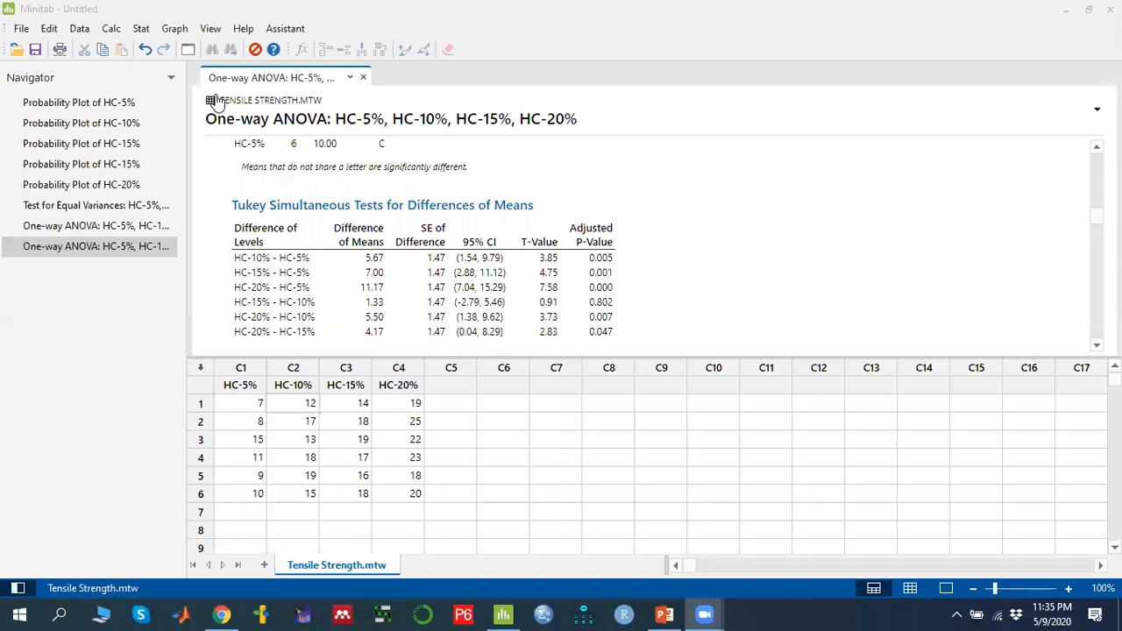
drag(233, 265, 308, 264)
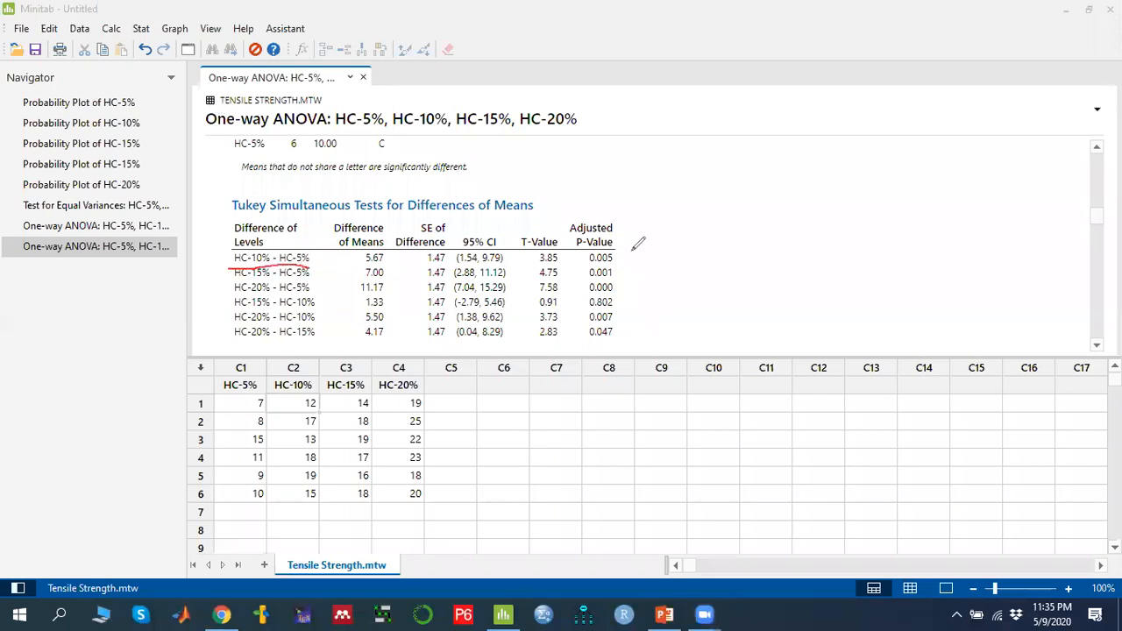
drag(617, 261, 659, 242)
mouse_move(619, 272)
mouse_down()
mouse_move(647, 266)
mouse_move(647, 317)
mouse_move(633, 337)
mouse_move(651, 324)
mouse_up()
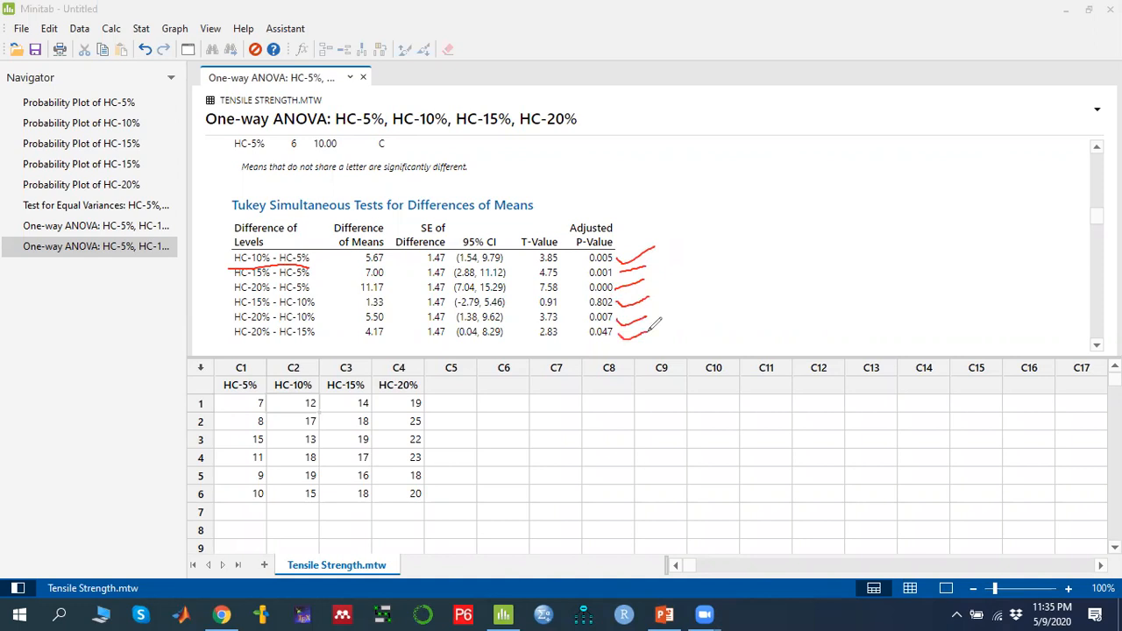
drag(563, 302, 334, 318)
drag(219, 309, 321, 303)
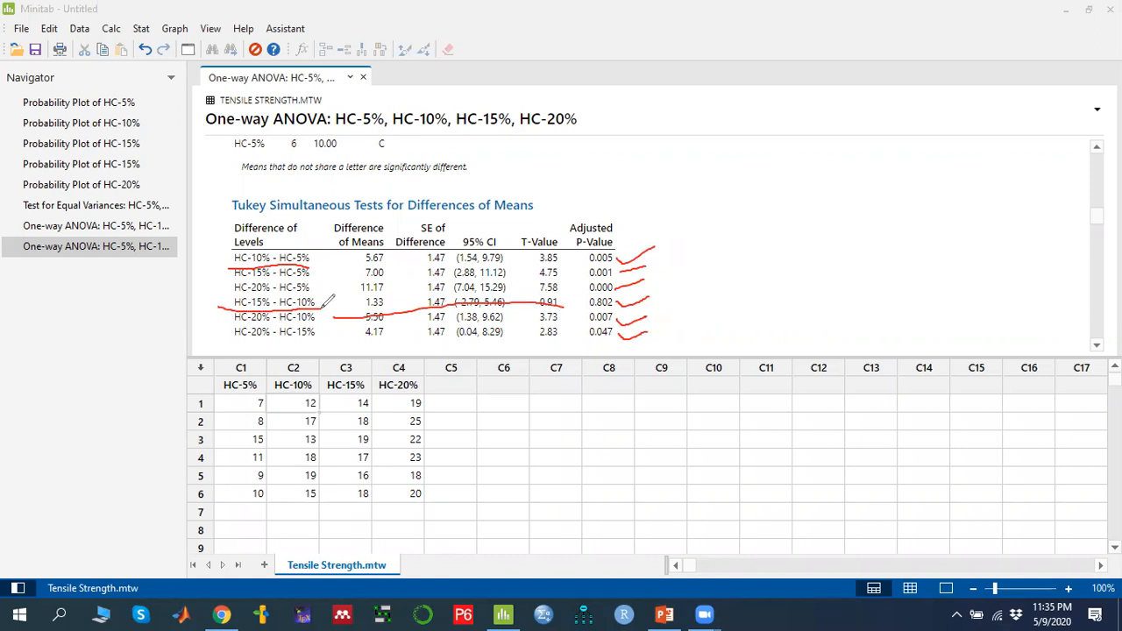
click(839, 29)
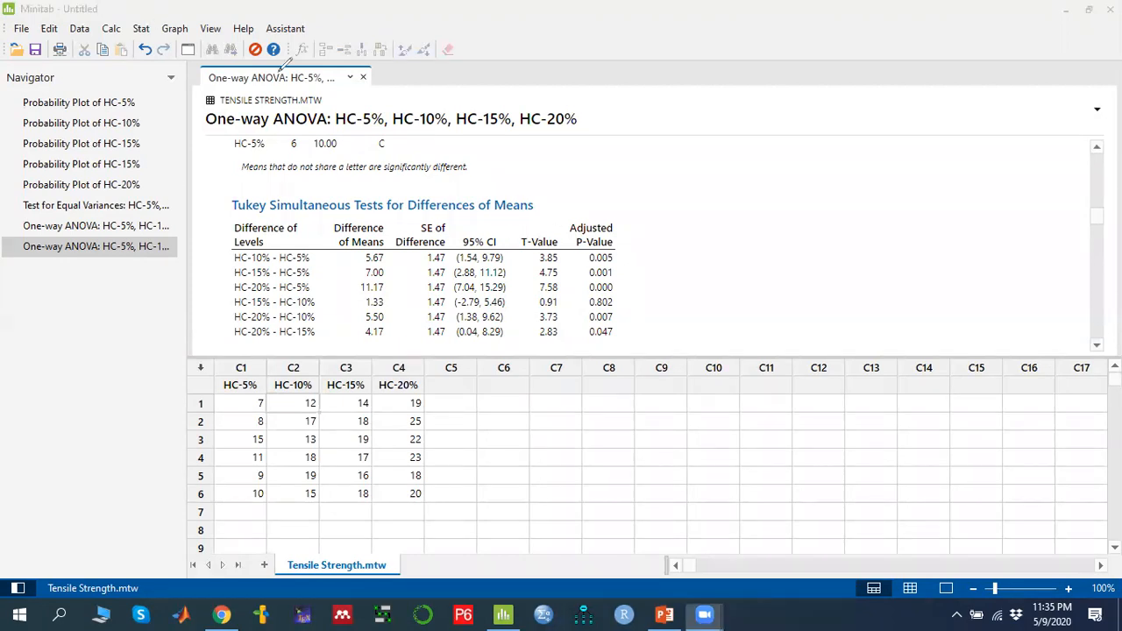
Step: Examine the Tukey grouping table and the Tukey Simultaneous 95% CIs plot, checking which difference intervals contain zero
scroll(280, 263, up, 3)
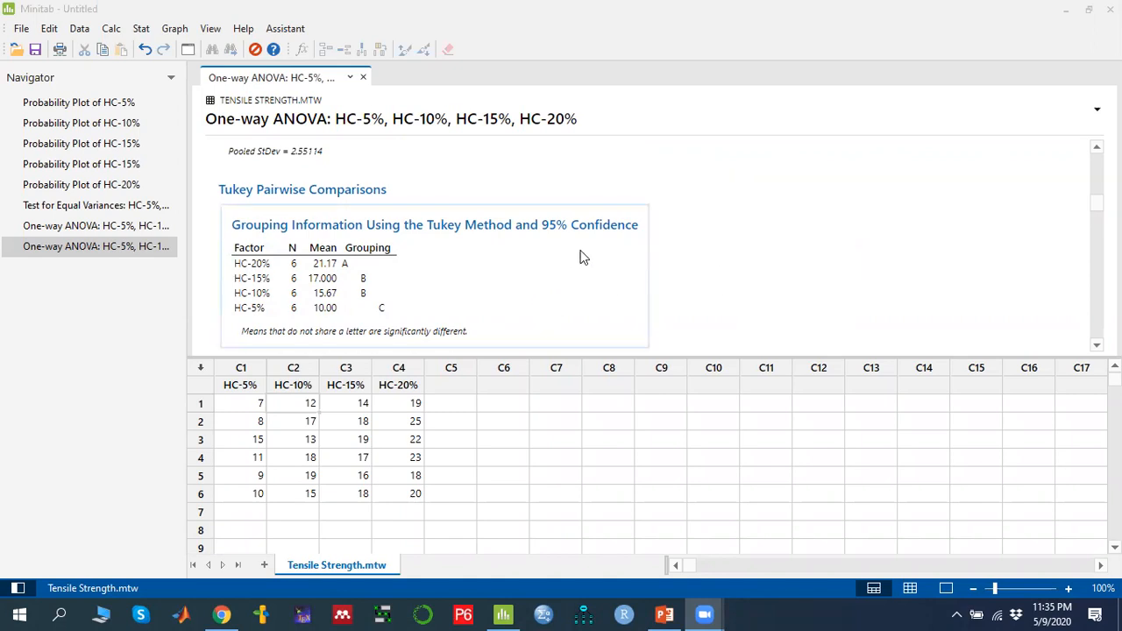
scroll(581, 256, down, 5)
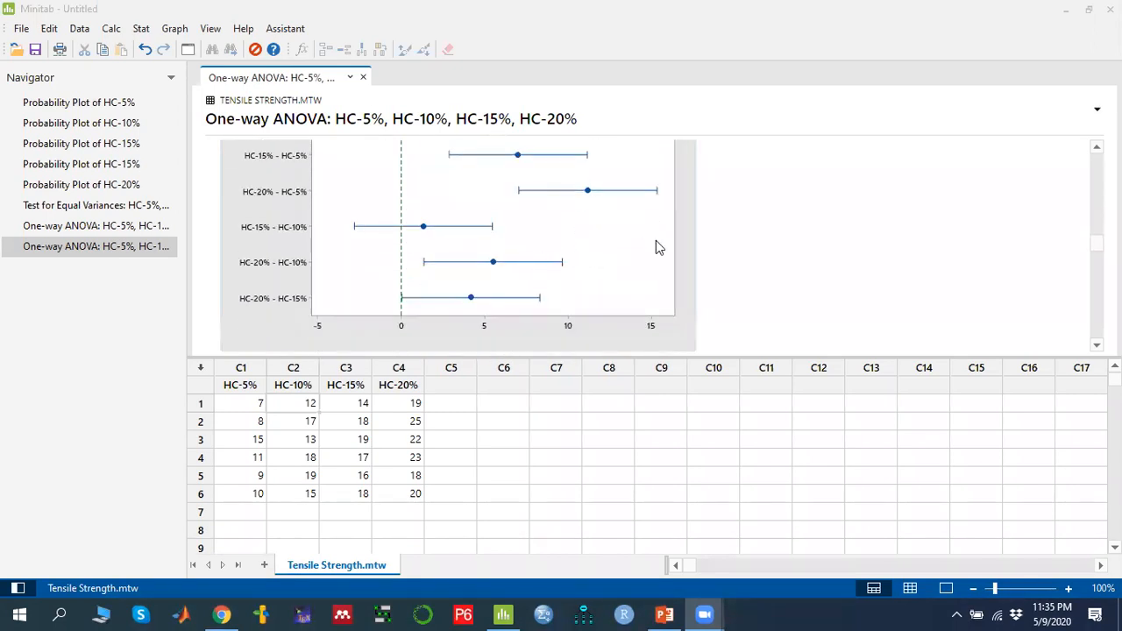
scroll(295, 307, up, 1)
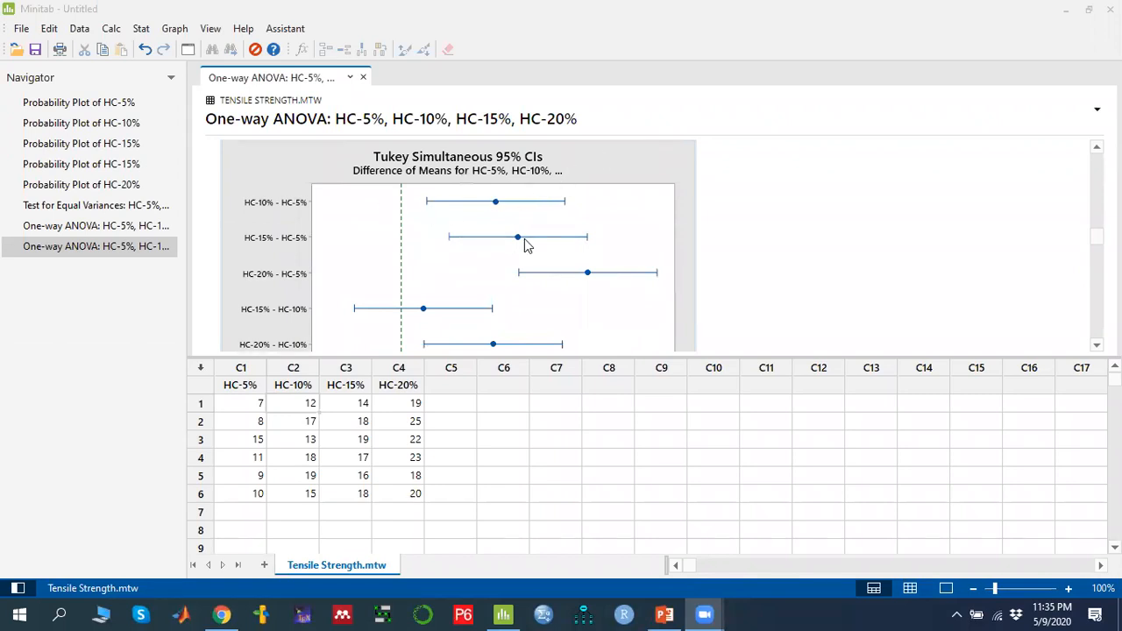
scroll(540, 255, down, 1)
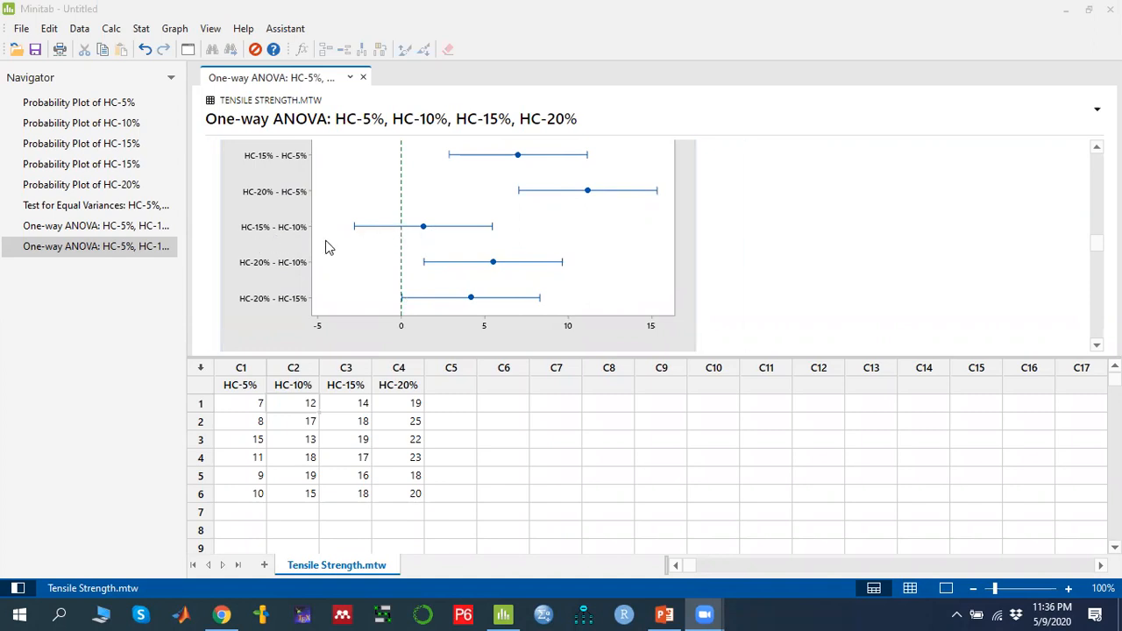
scroll(325, 247, down, 2)
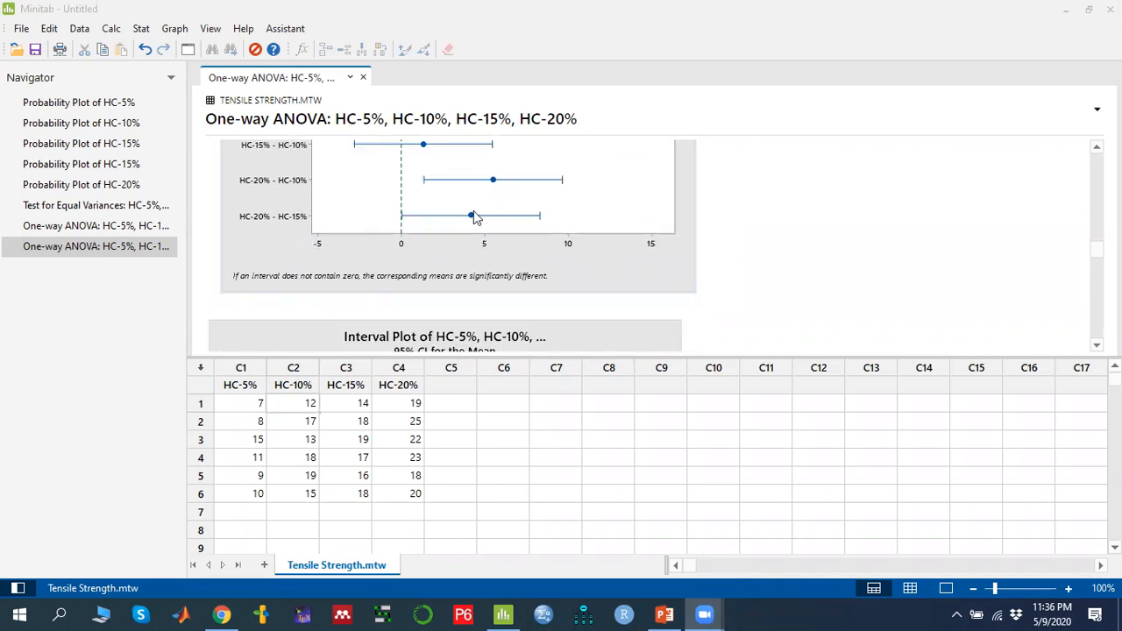
scroll(467, 216, up, 4)
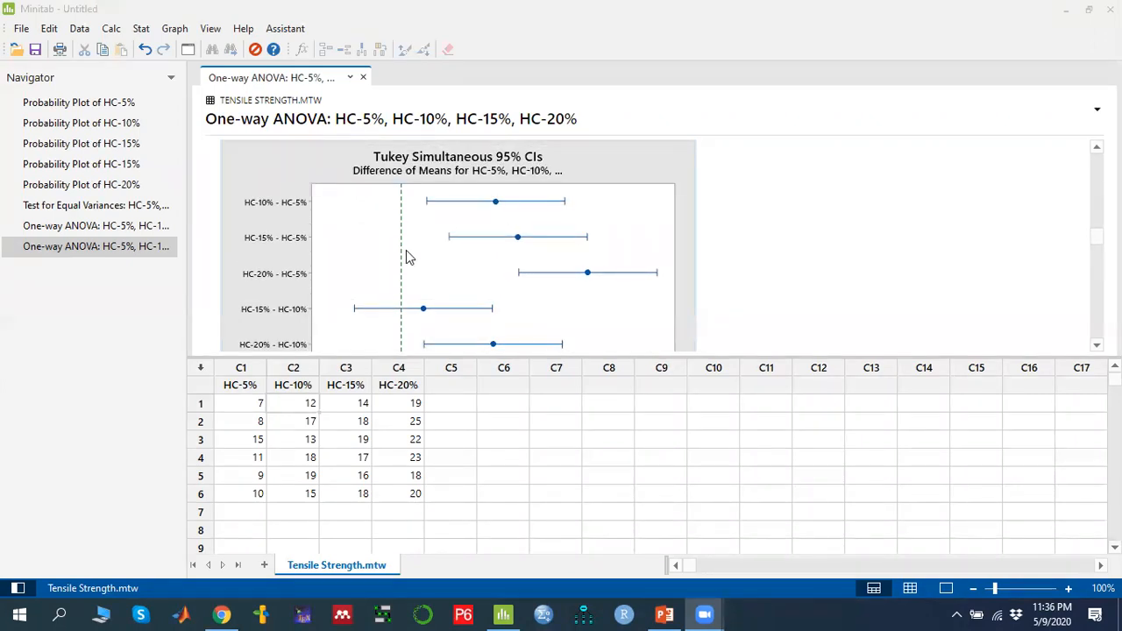
Step: Compare the interval plot of HC-5% to HC-20% with the 95% CIs in the Means table
scroll(406, 250, down, 14)
scroll(501, 235, up, 6)
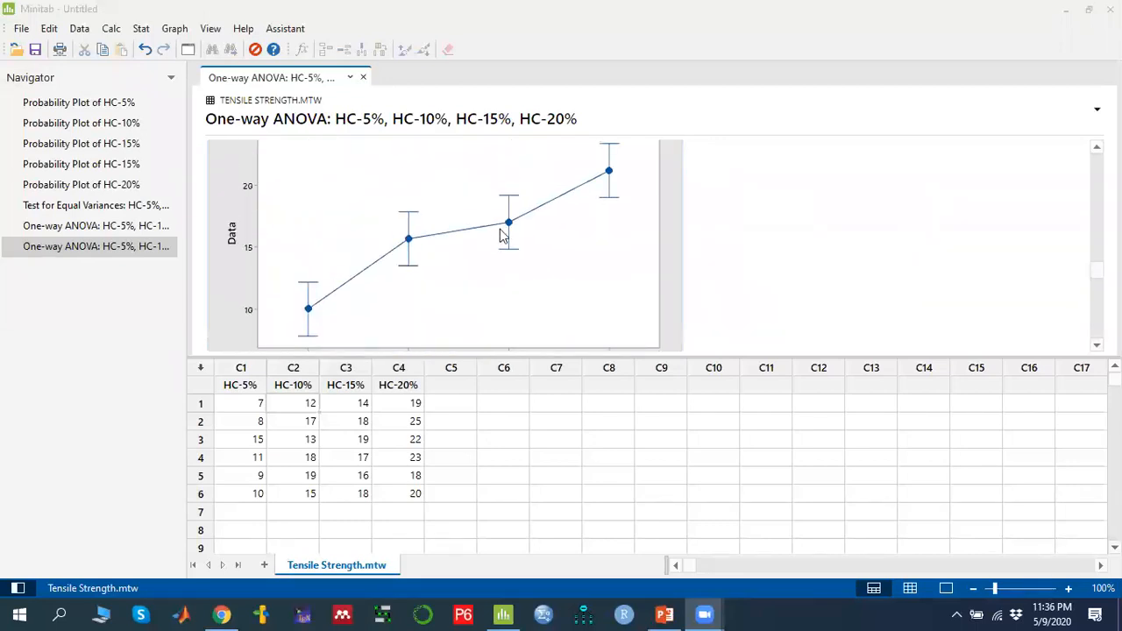
scroll(510, 268, up, 1)
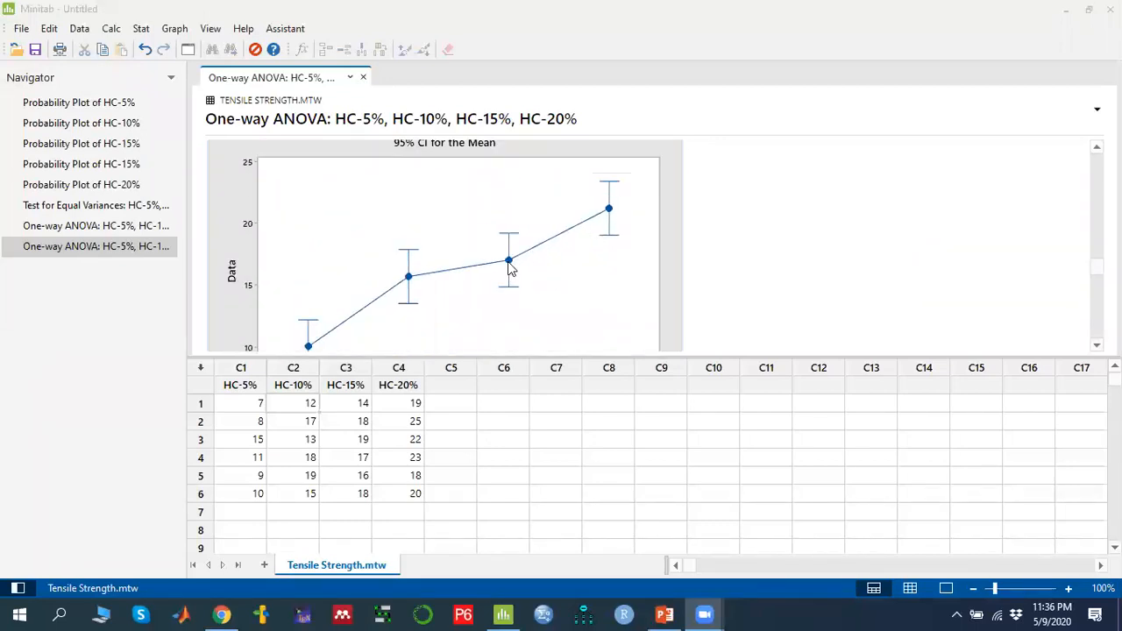
scroll(509, 269, up, 8)
scroll(507, 277, up, 6)
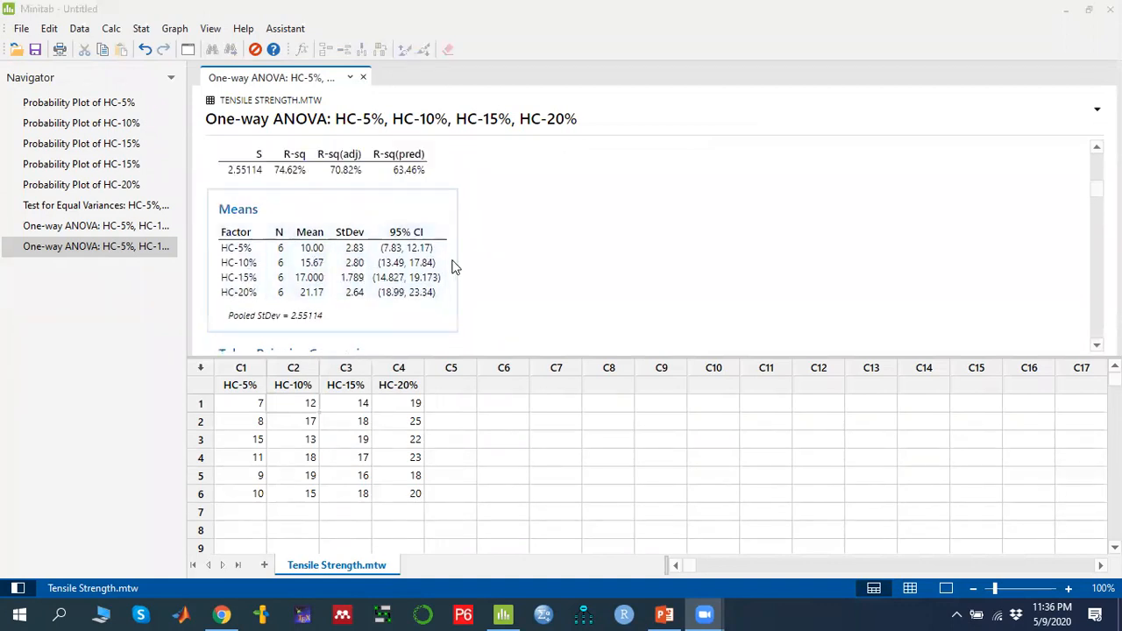
scroll(453, 266, down, 14)
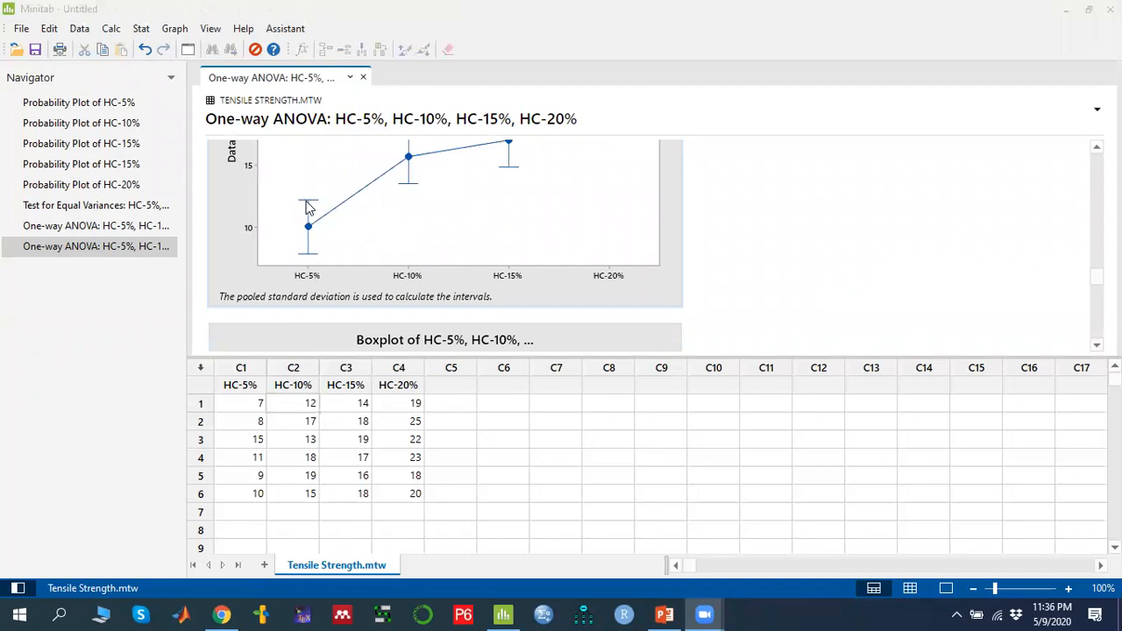
Step: Examine the boxplot of the four hardwood concentrations, comparing their medians, means and spread
scroll(381, 270, down, 3)
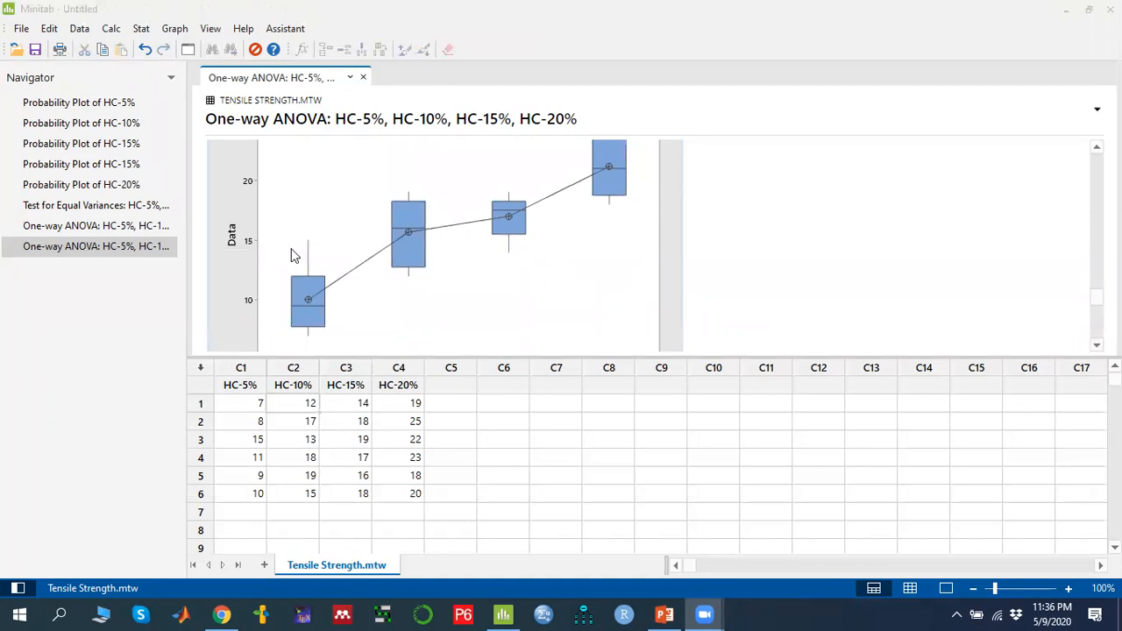
scroll(677, 224, up, 1)
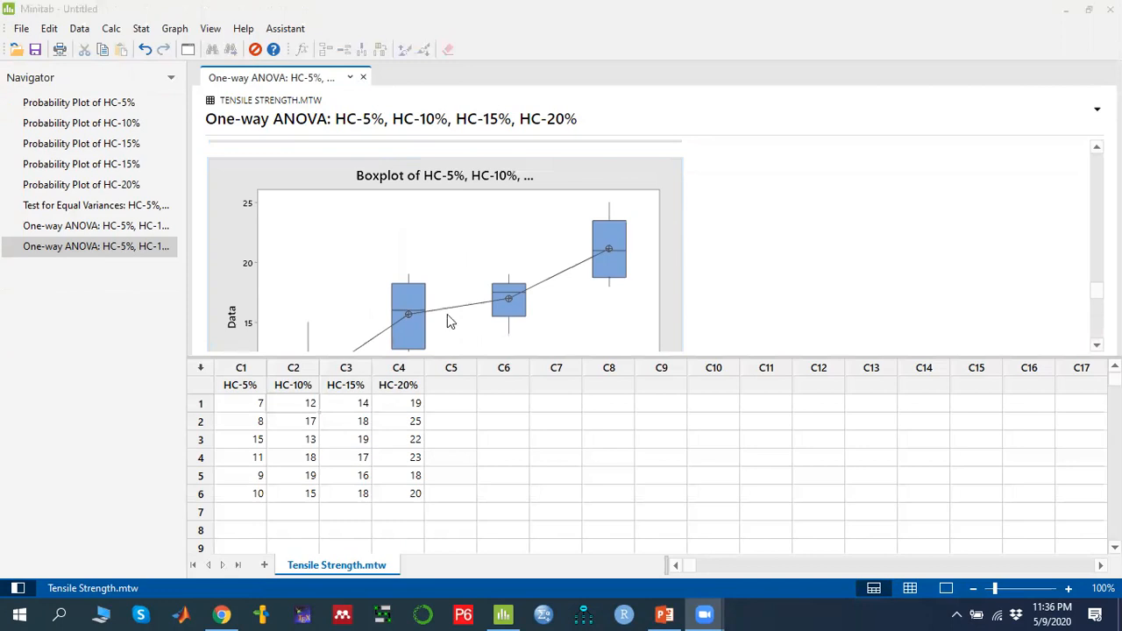
scroll(539, 269, down, 1)
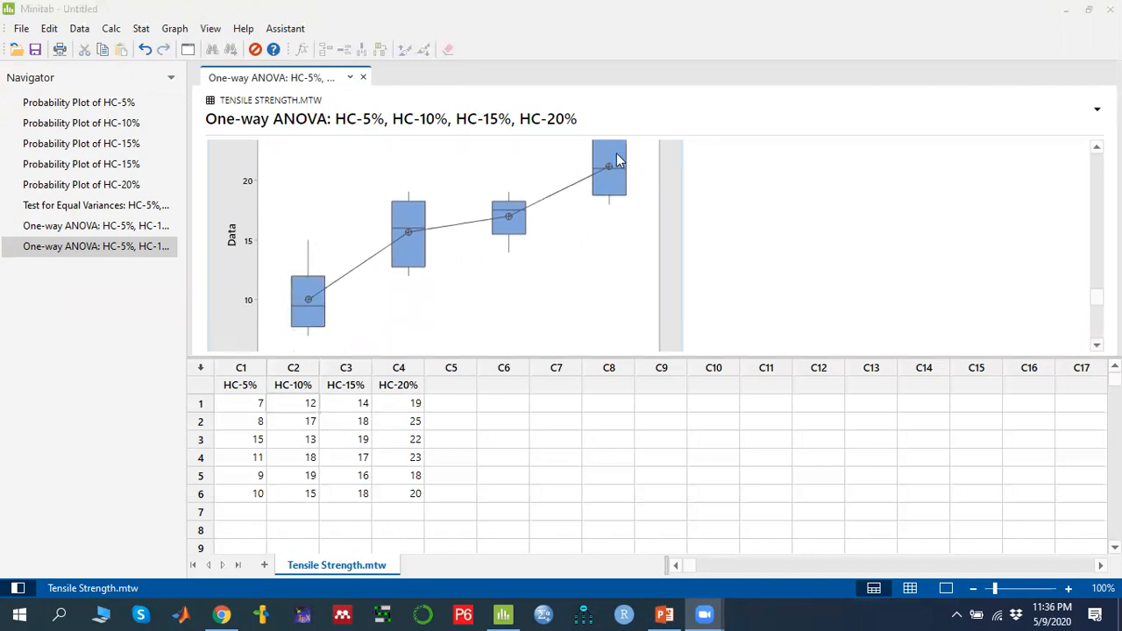
scroll(617, 210, down, 1)
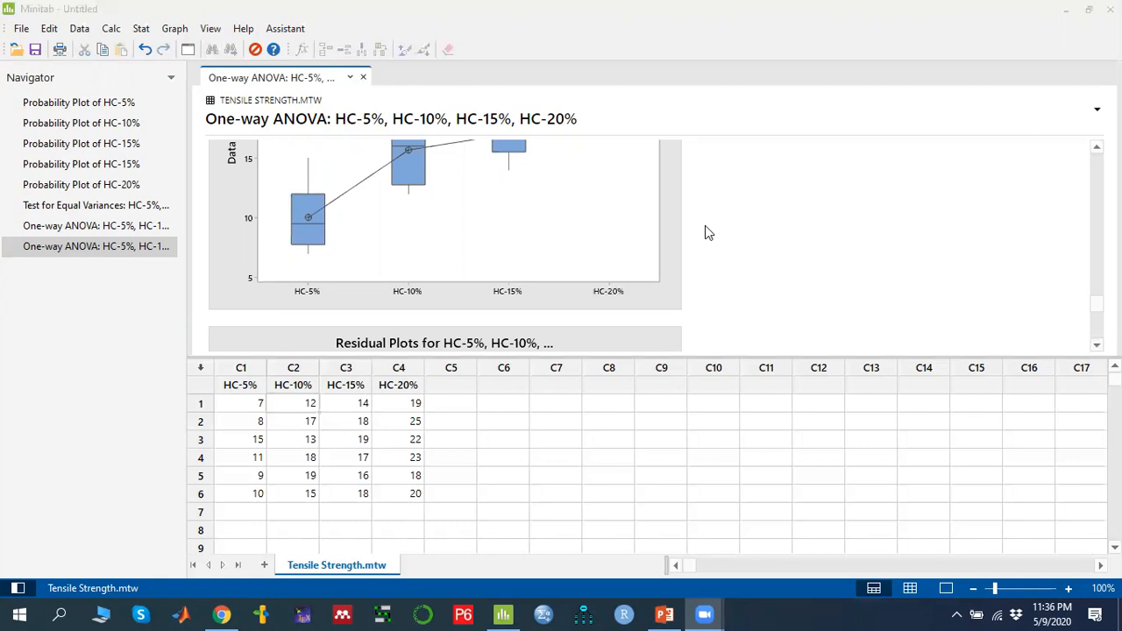
Step: Enlarge the output area over the worksheet to show the residual plots down to the histogram
scroll(706, 227, down, 3)
scroll(705, 225, up, 2)
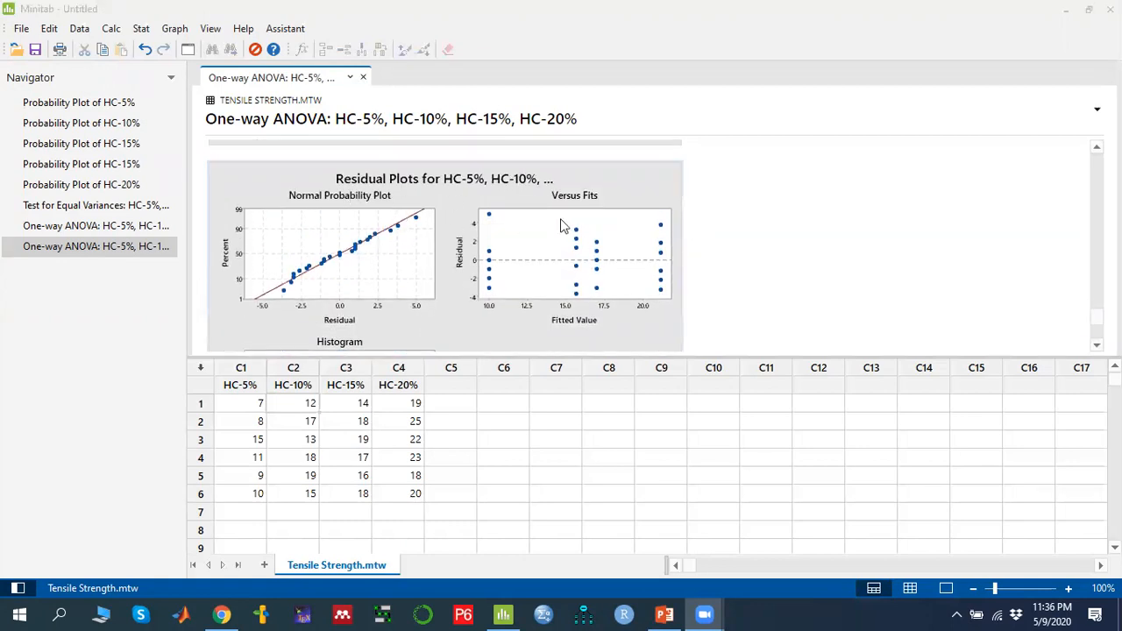
drag(679, 357, 704, 430)
scroll(754, 306, down, 1)
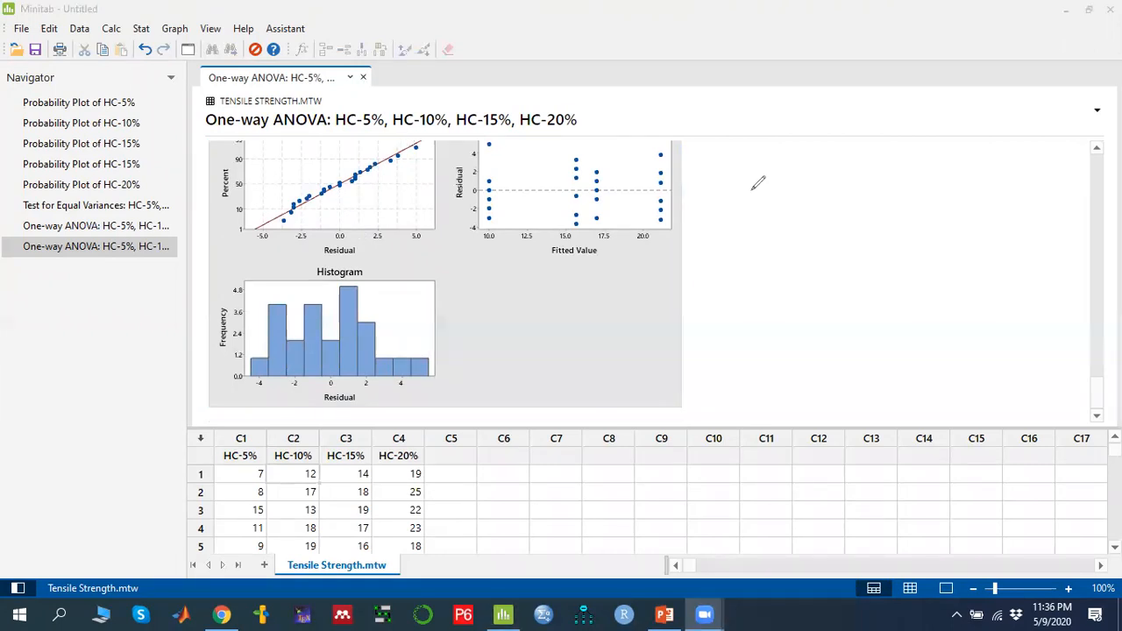
Step: Handwrite the one-way ANOVA model Yij = μ + τi + εij beside the residual plots, circle the error term, and clear the drawings
drag(722, 193, 731, 199)
mouse_move(752, 190)
mouse_down()
mouse_move(728, 221)
mouse_move(762, 247)
mouse_move(770, 215)
mouse_up()
click(748, 220)
drag(786, 205, 831, 207)
mouse_move(837, 200)
mouse_down()
mouse_move(882, 175)
mouse_move(873, 207)
mouse_move(900, 225)
mouse_up()
drag(908, 186, 937, 179)
mouse_move(928, 179)
mouse_down()
mouse_move(933, 195)
mouse_move(947, 181)
mouse_move(982, 211)
mouse_up()
mouse_move(953, 132)
mouse_down()
mouse_move(936, 143)
mouse_move(999, 150)
mouse_move(955, 135)
mouse_up()
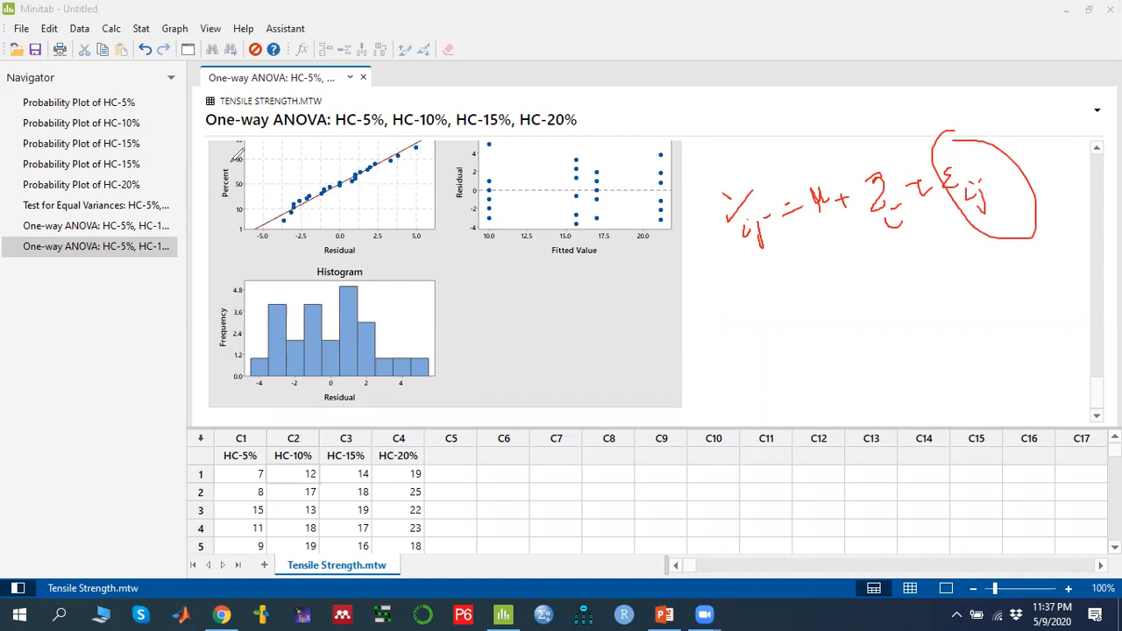
click(767, 80)
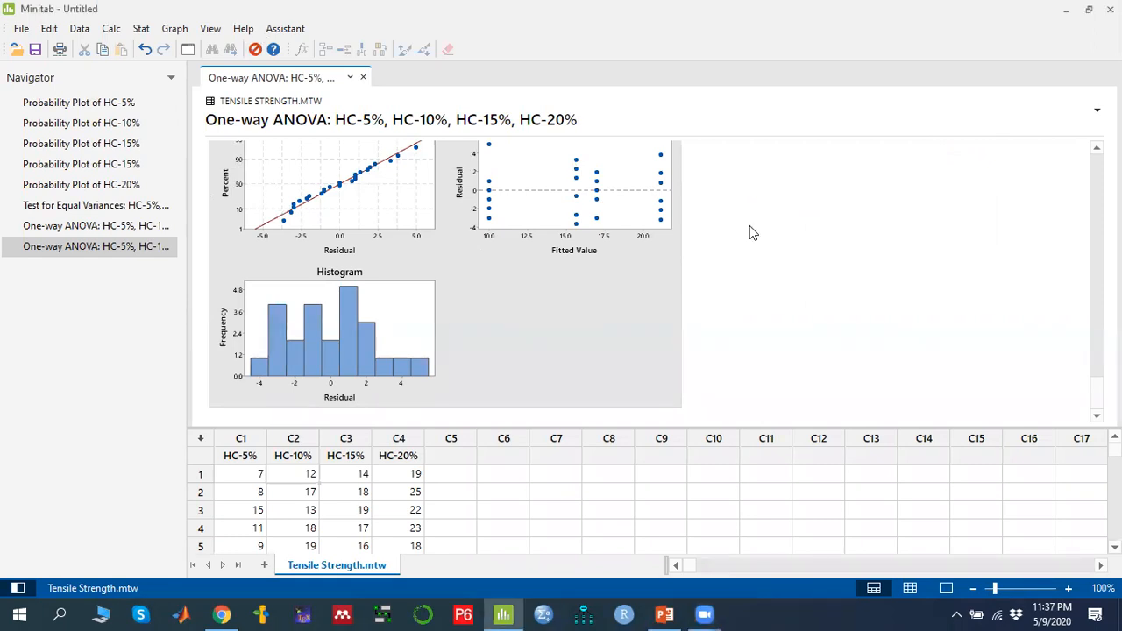
Step: Draw crossing rising and falling trend lines over the residuals in the Versus Fits plot, and clear the drawings
scroll(396, 303, up, 2)
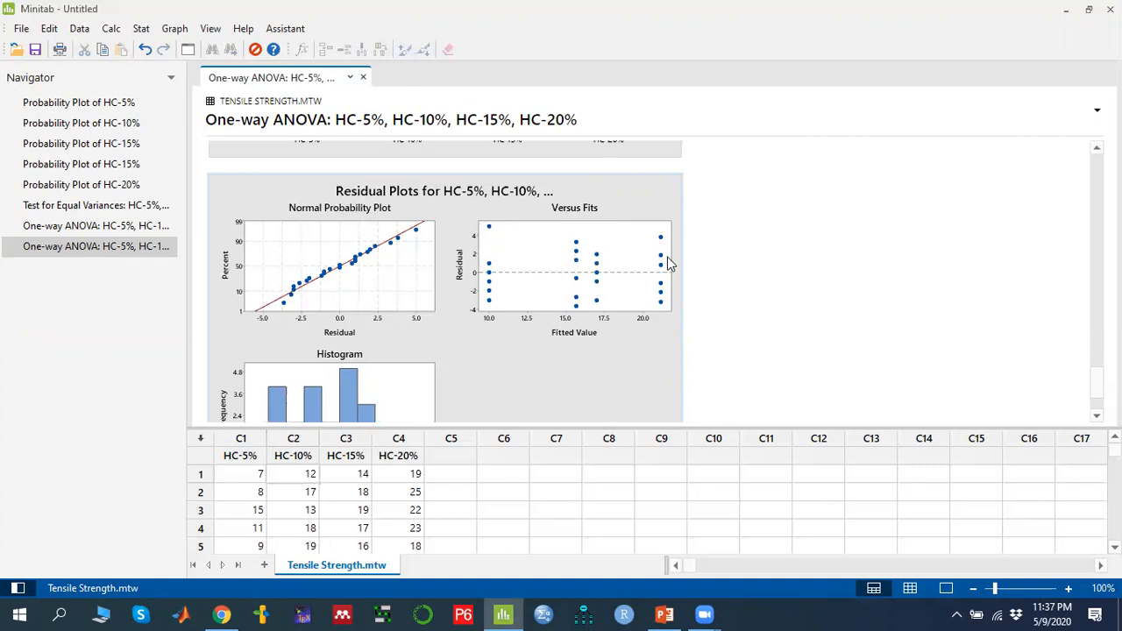
click(547, 147)
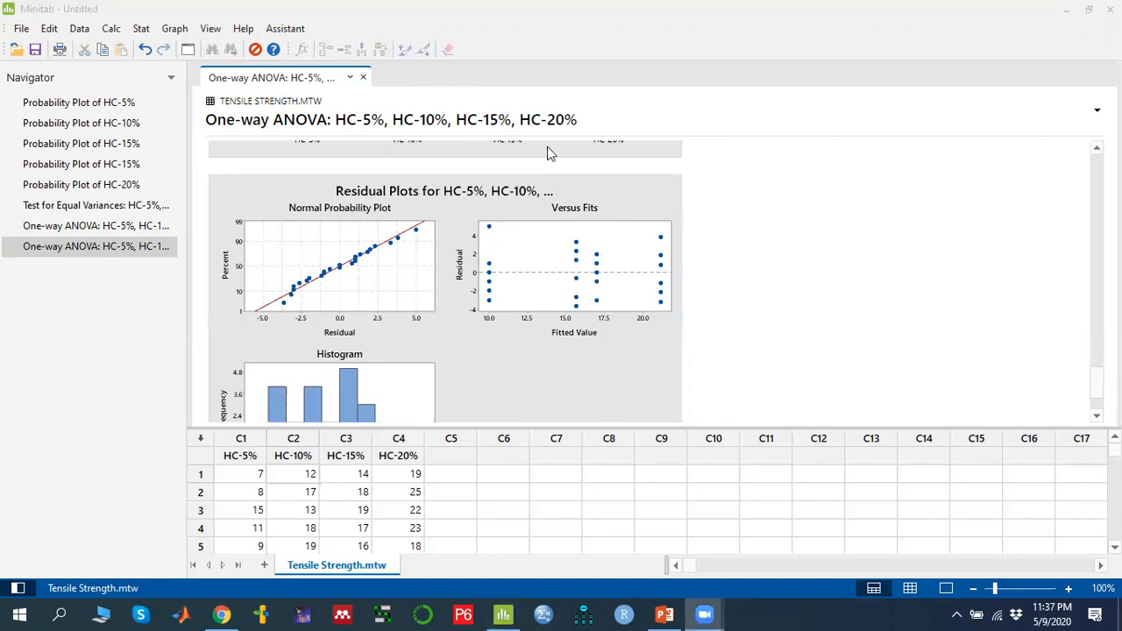
click(547, 146)
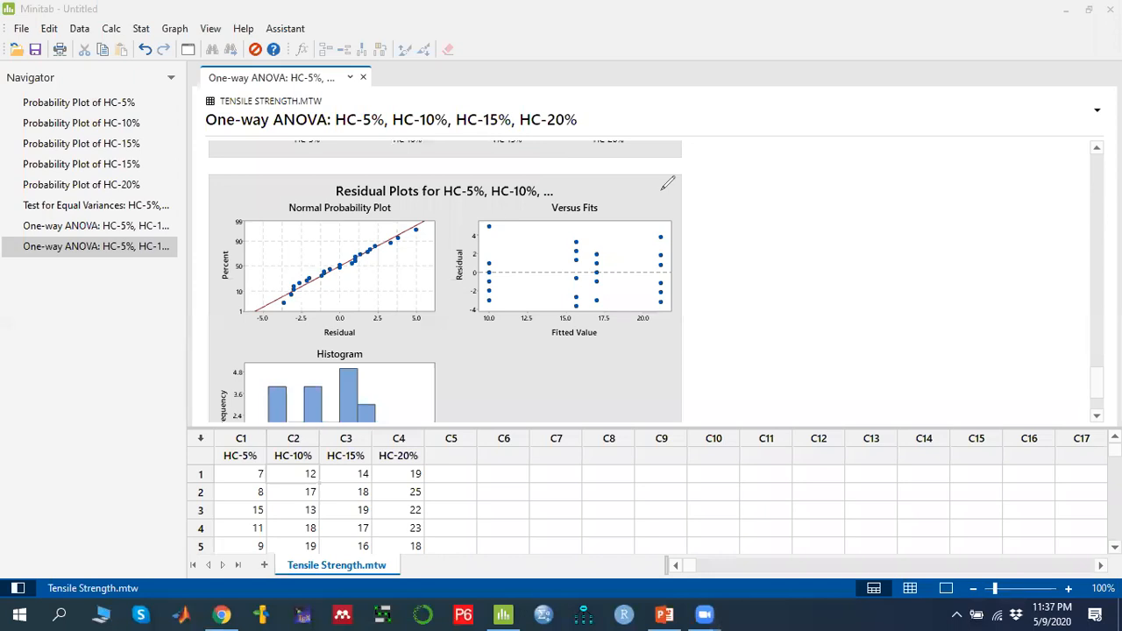
drag(490, 225, 651, 252)
mouse_move(494, 307)
mouse_down()
mouse_move(653, 250)
mouse_move(605, 238)
mouse_move(499, 263)
mouse_up()
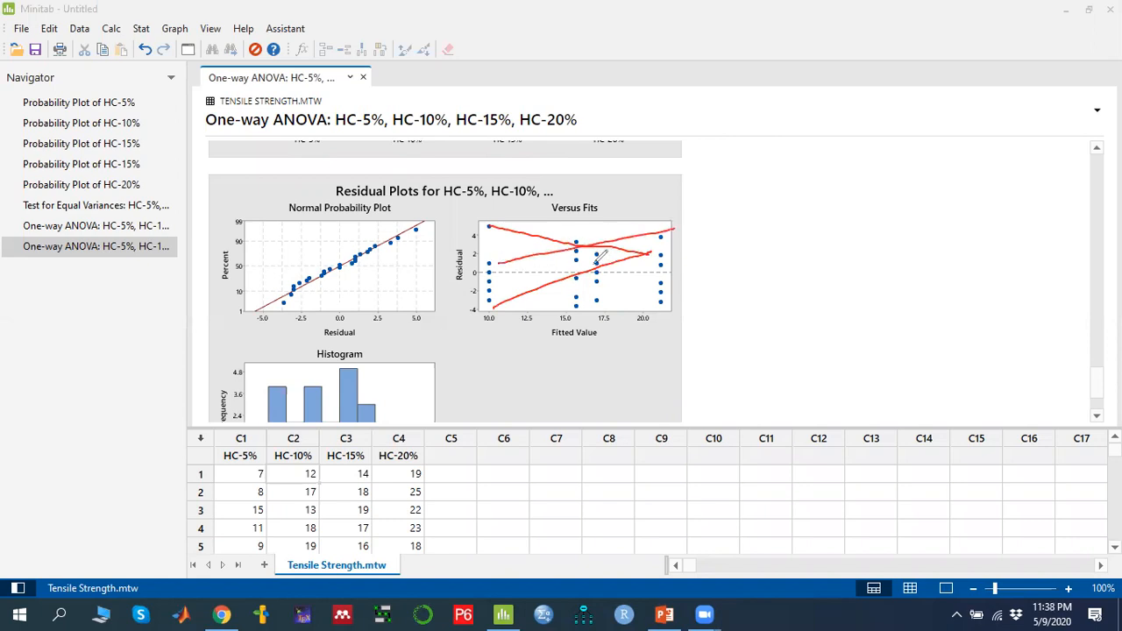
drag(679, 264, 475, 303)
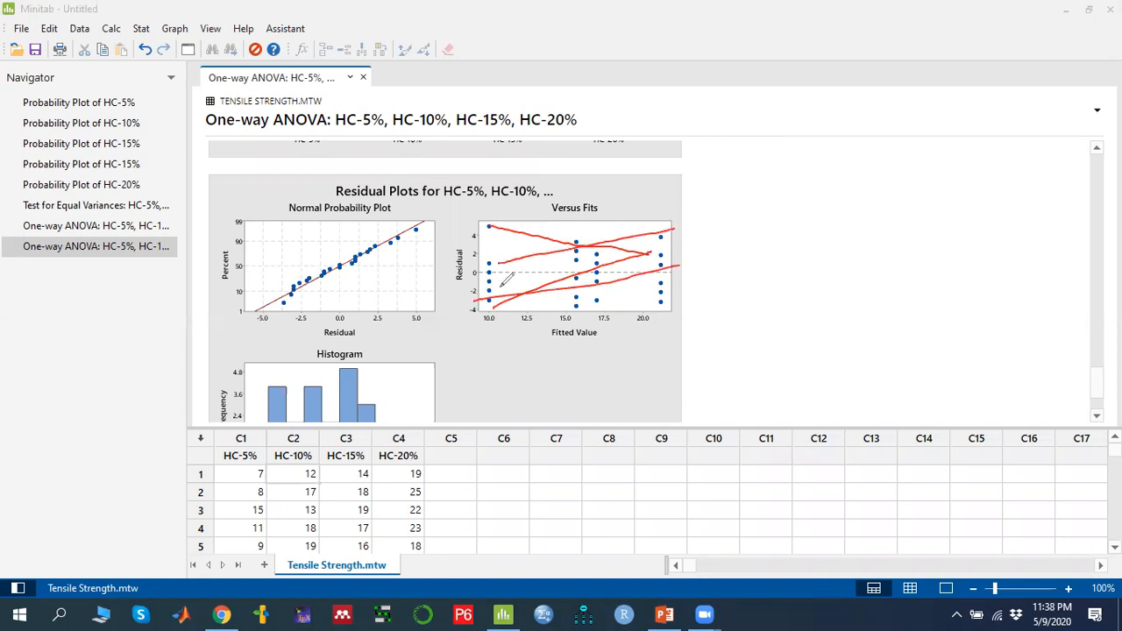
click(756, 74)
Step: Mark the tops of the residual groups in the Versus Fits plot, clear the marks, and view the residual histogram
drag(479, 220, 505, 229)
mouse_move(576, 230)
mouse_down()
mouse_move(597, 273)
mouse_move(595, 235)
mouse_up()
mouse_move(667, 224)
mouse_down()
mouse_move(657, 241)
mouse_move(688, 222)
mouse_up()
click(756, 73)
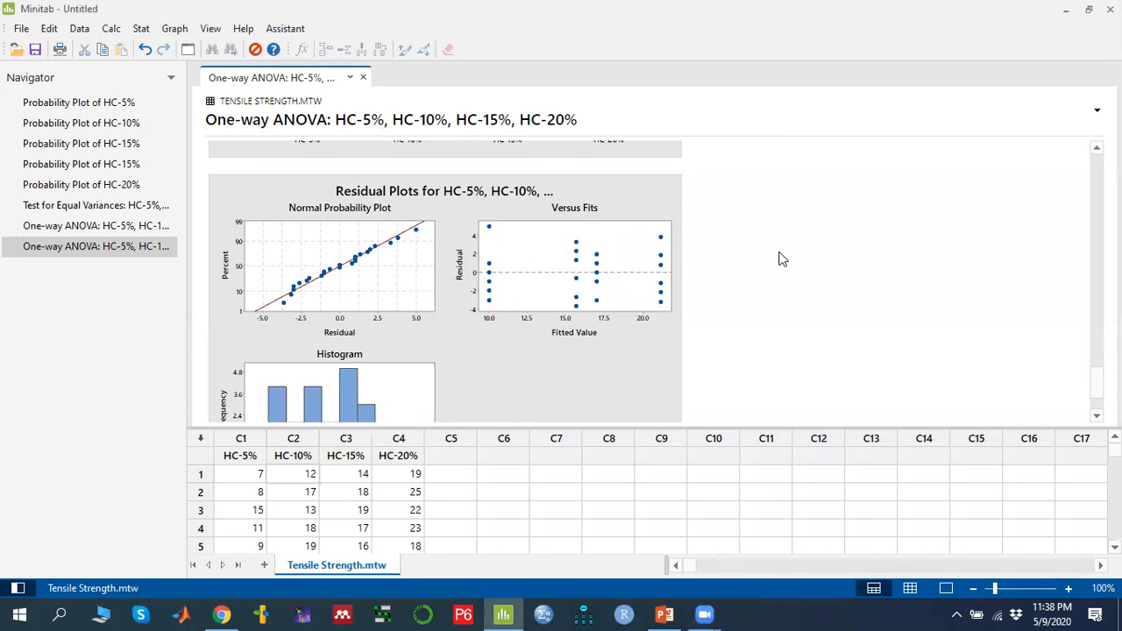
scroll(709, 293, down, 2)
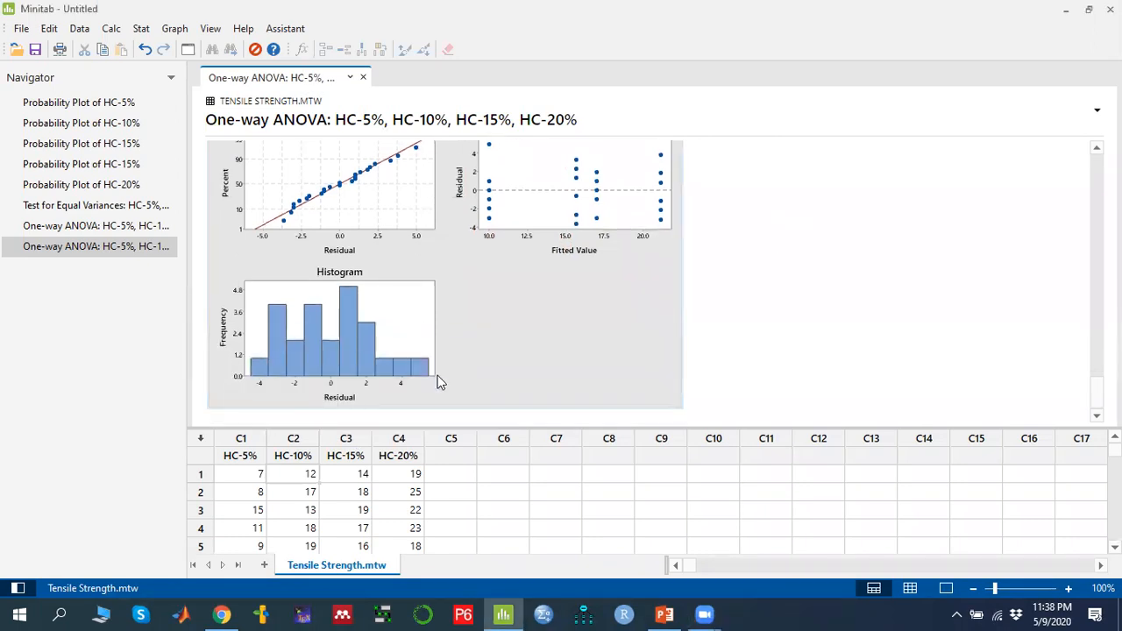
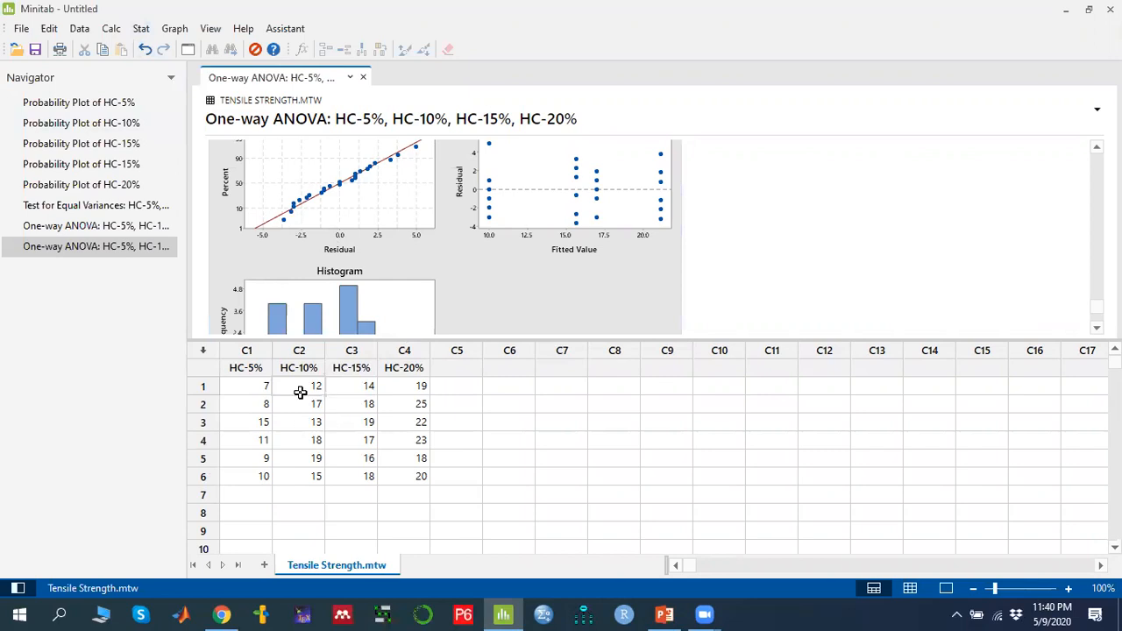
click(142, 29)
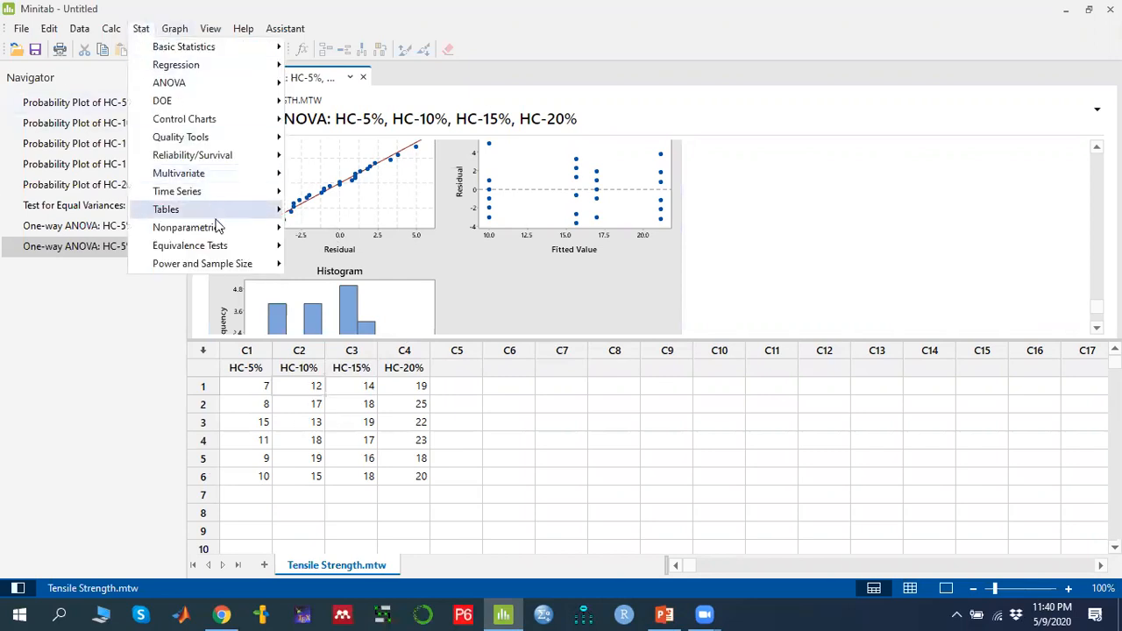
mouse_move(221, 230)
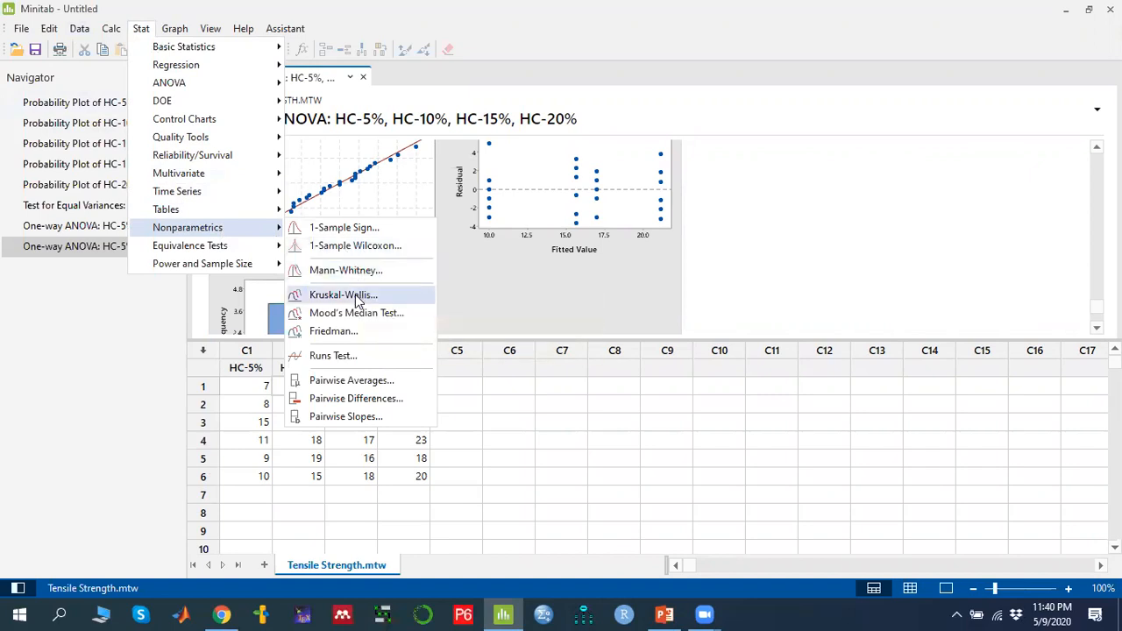
click(355, 296)
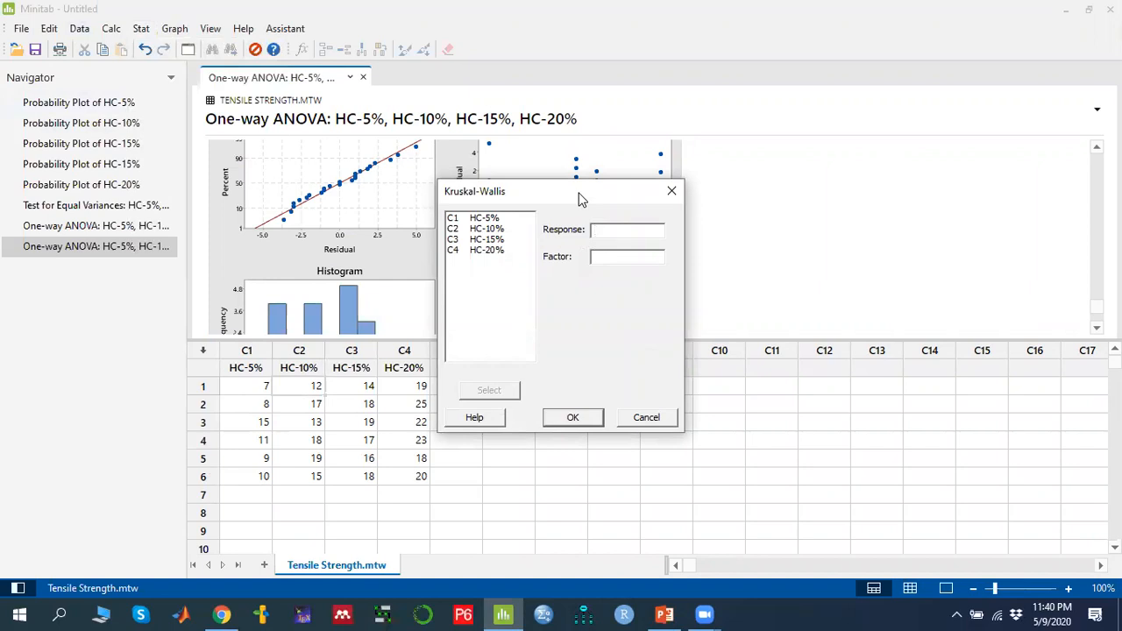
drag(591, 196, 902, 136)
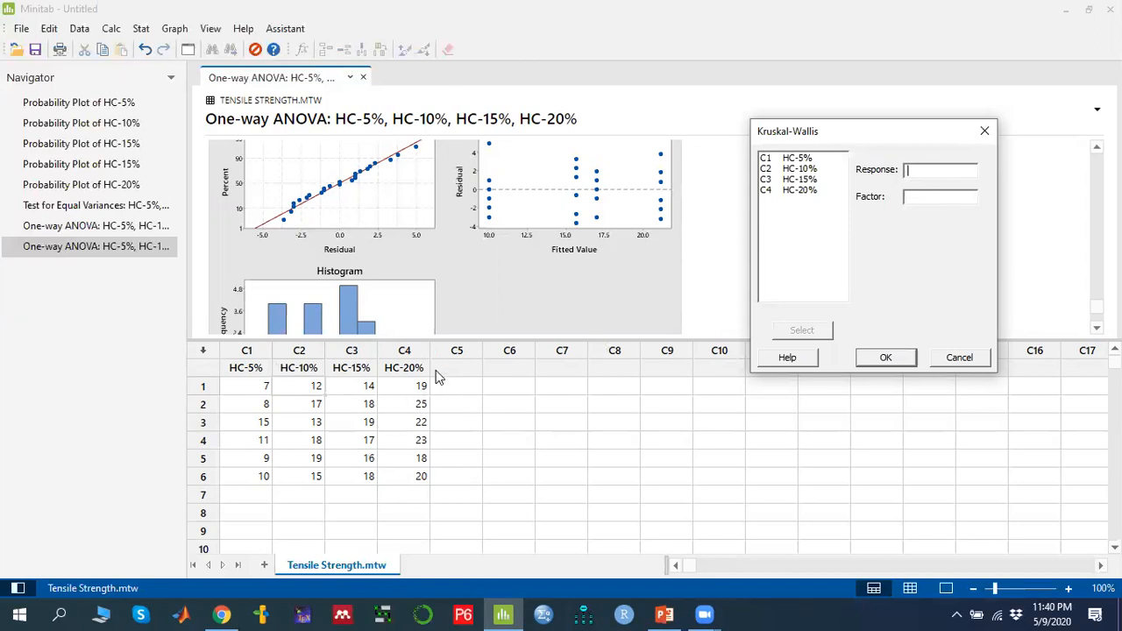
click(959, 357)
Step: Name worksheet column C6 Res and column C5 HC
click(524, 371)
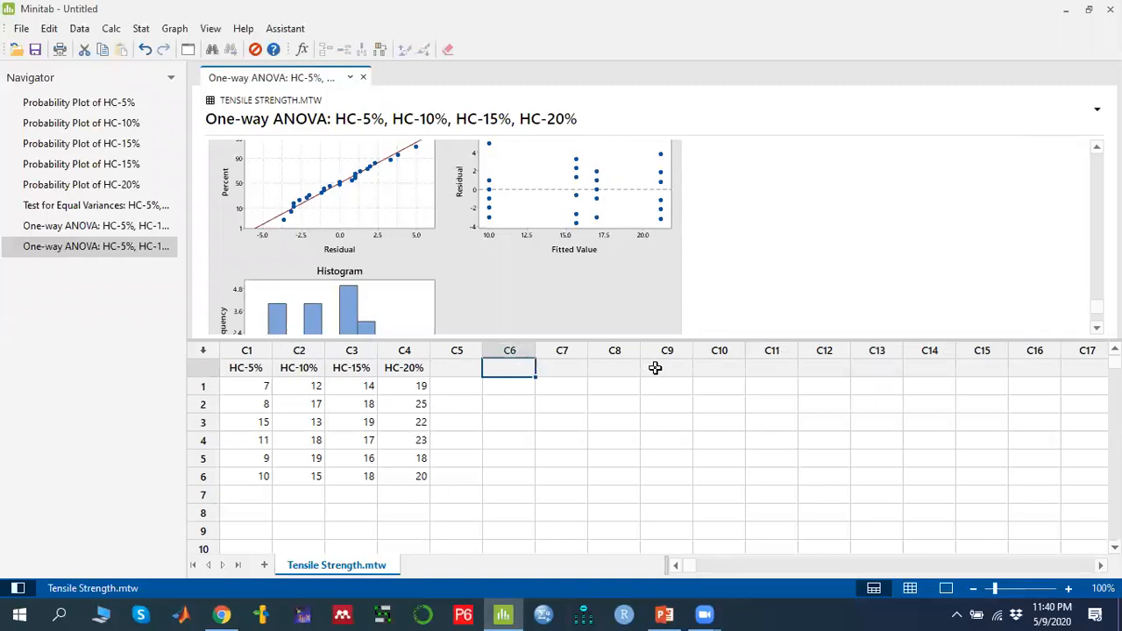
text(Res)
key(Return)
key(Left)
key(Up)
text(FA)
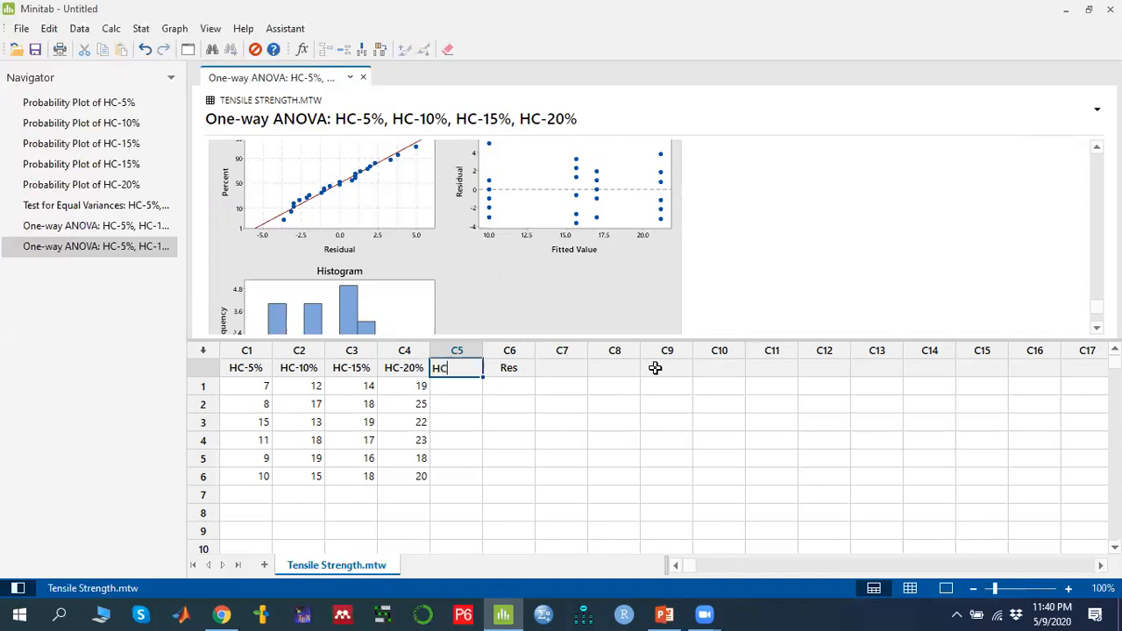
key(Return)
Step: Copy the six HC-5% values into the Res column, starting at row 1
drag(260, 386, 258, 471)
key(ctrl+c)
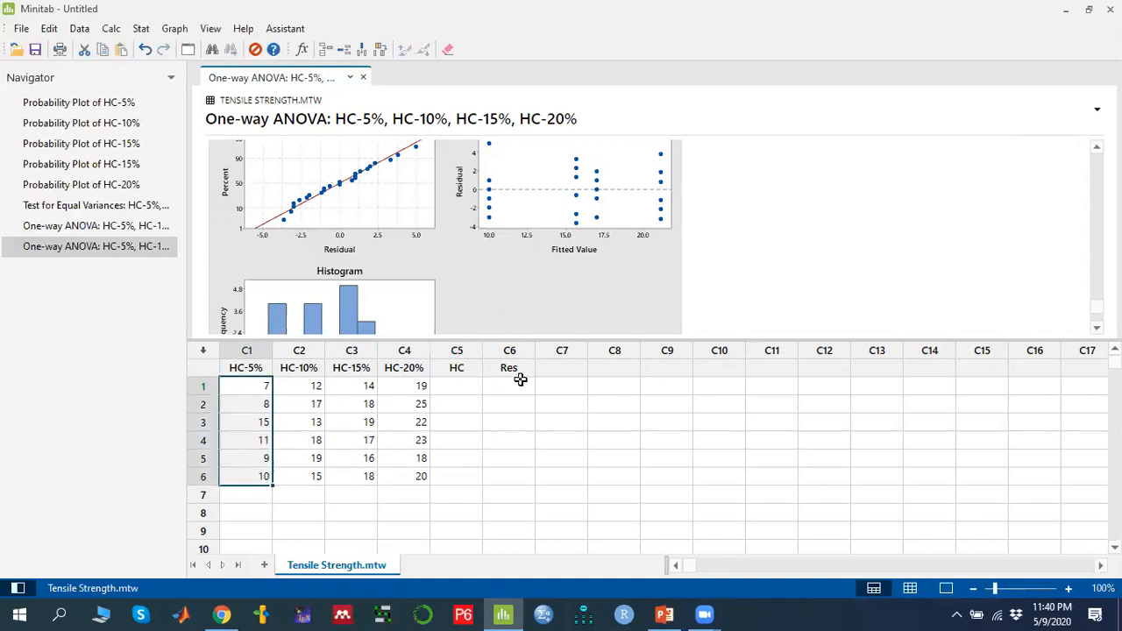
click(520, 385)
key(ctrl+v)
Step: Fill rows 1 to 6 of the HC column with 5.00%
click(471, 386)
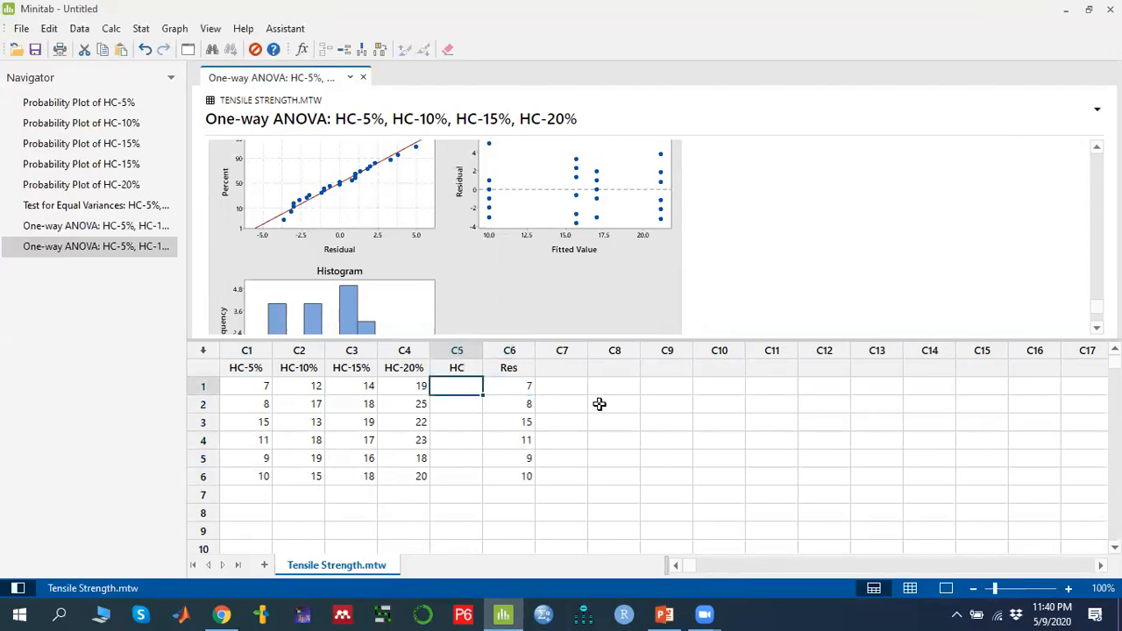
text(5.00%)
key(Return)
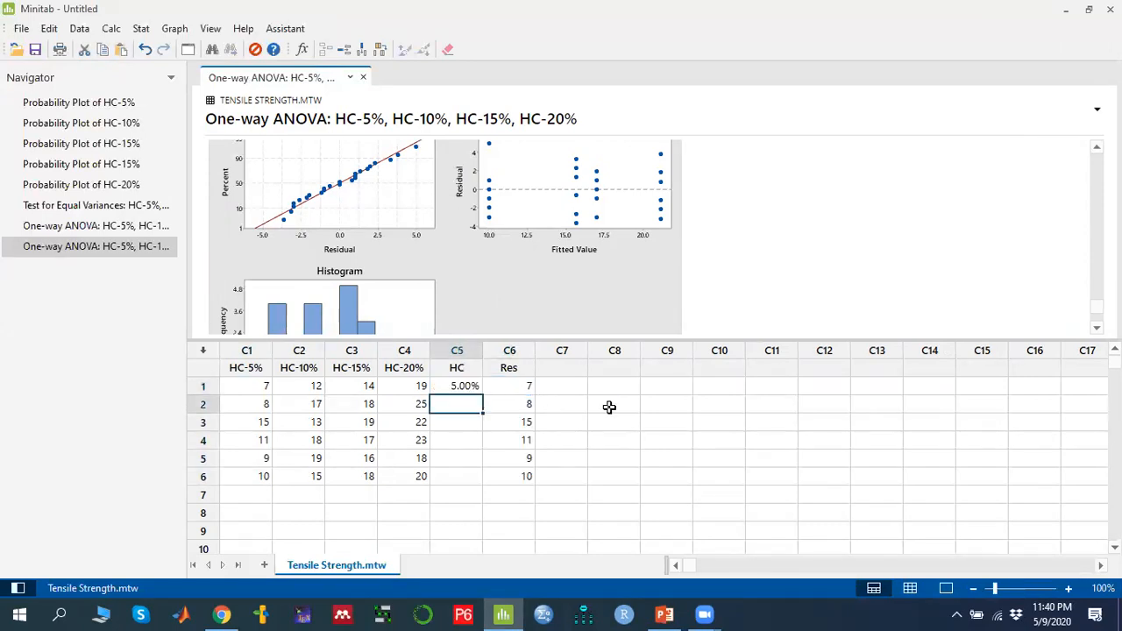
click(466, 388)
drag(481, 396, 478, 483)
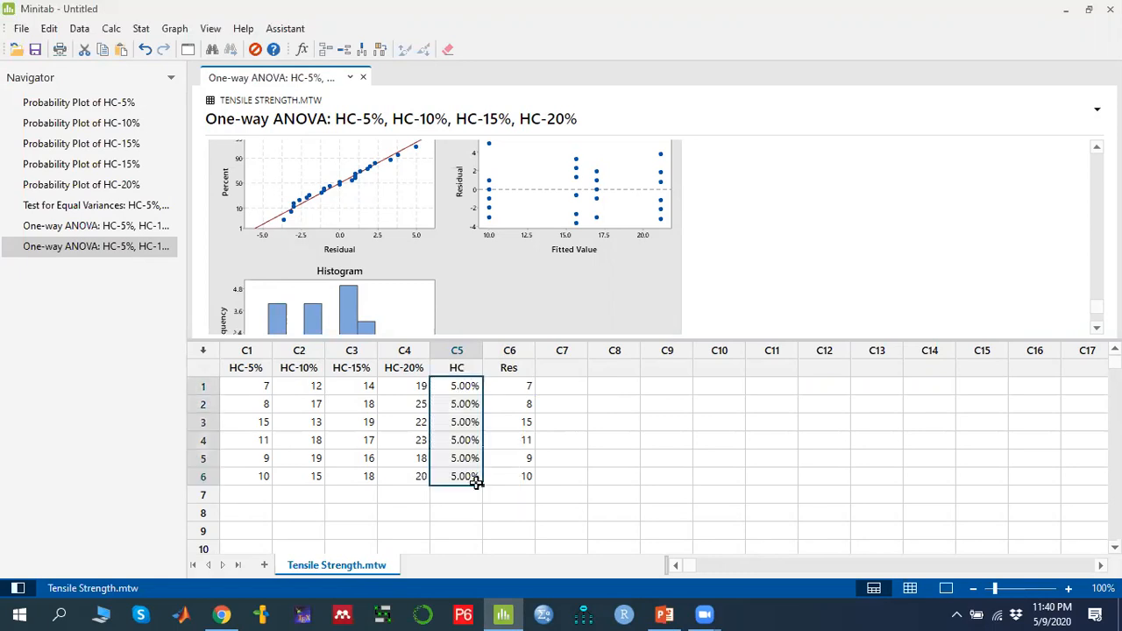
click(459, 352)
click(464, 366)
right_click(465, 367)
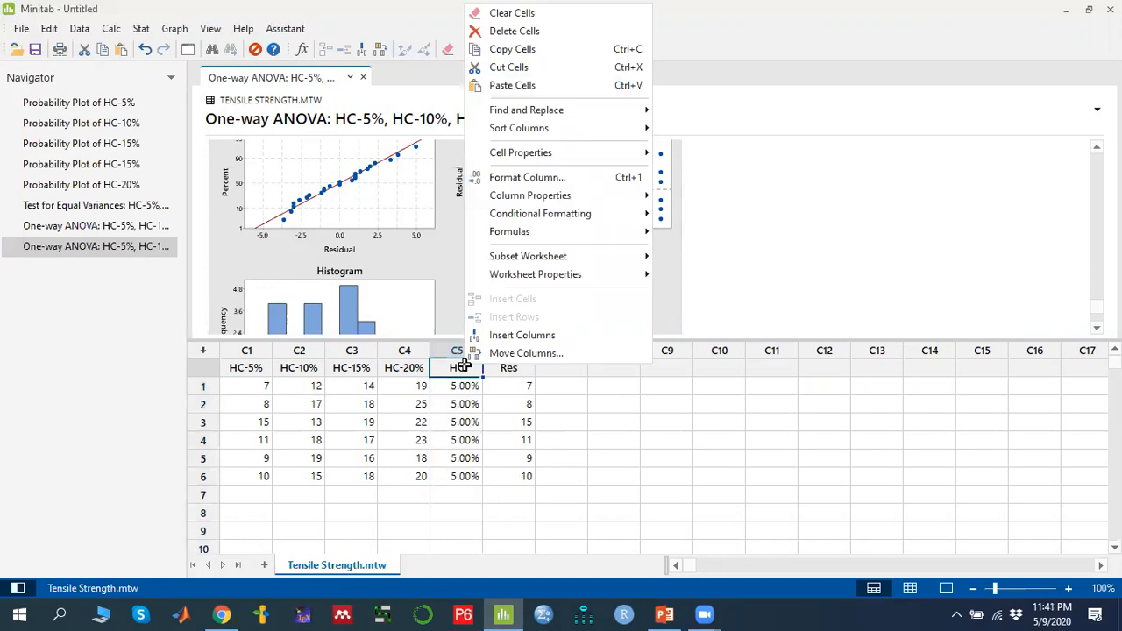
mouse_move(611, 196)
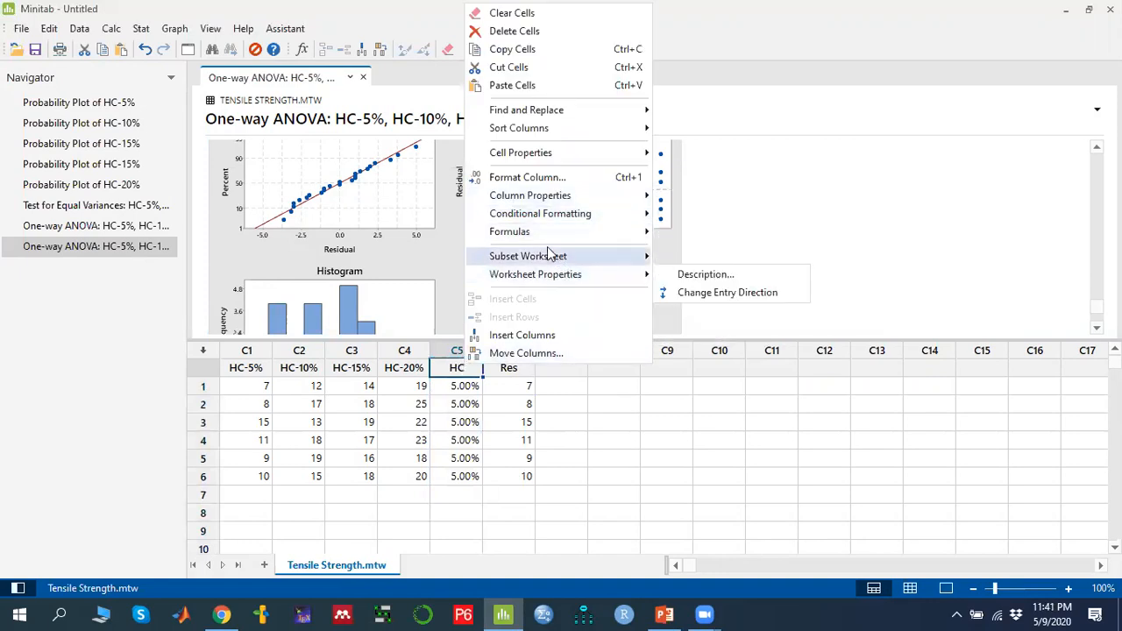
click(527, 458)
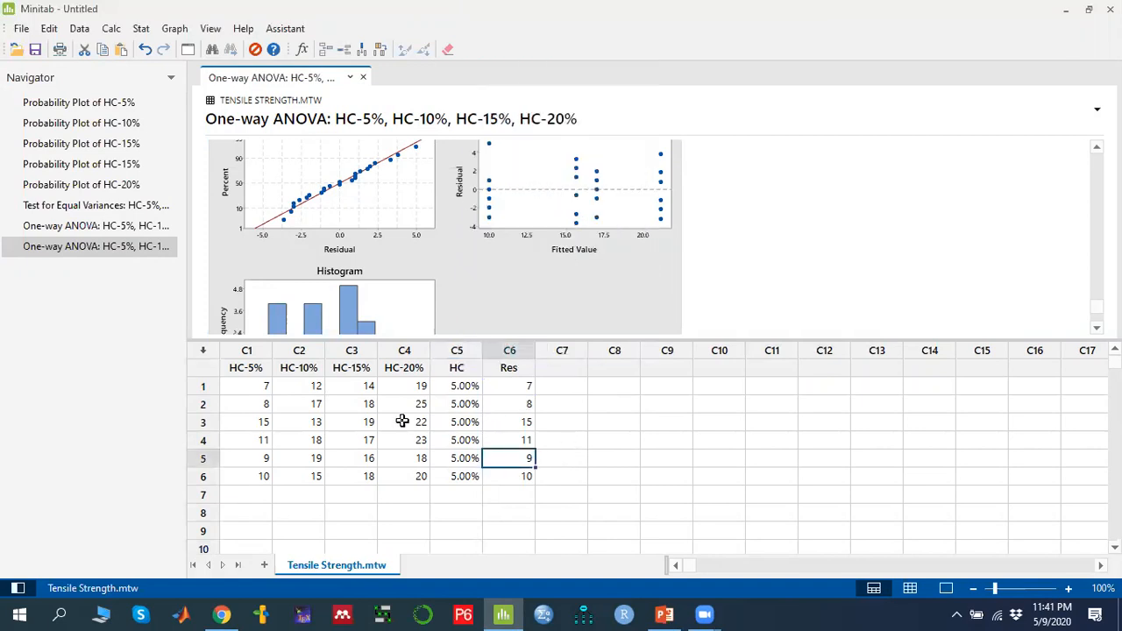
Step: Copy the six HC-10% values into the Res column, starting at row 7
click(313, 387)
drag(303, 386, 310, 473)
key(ctrl+c)
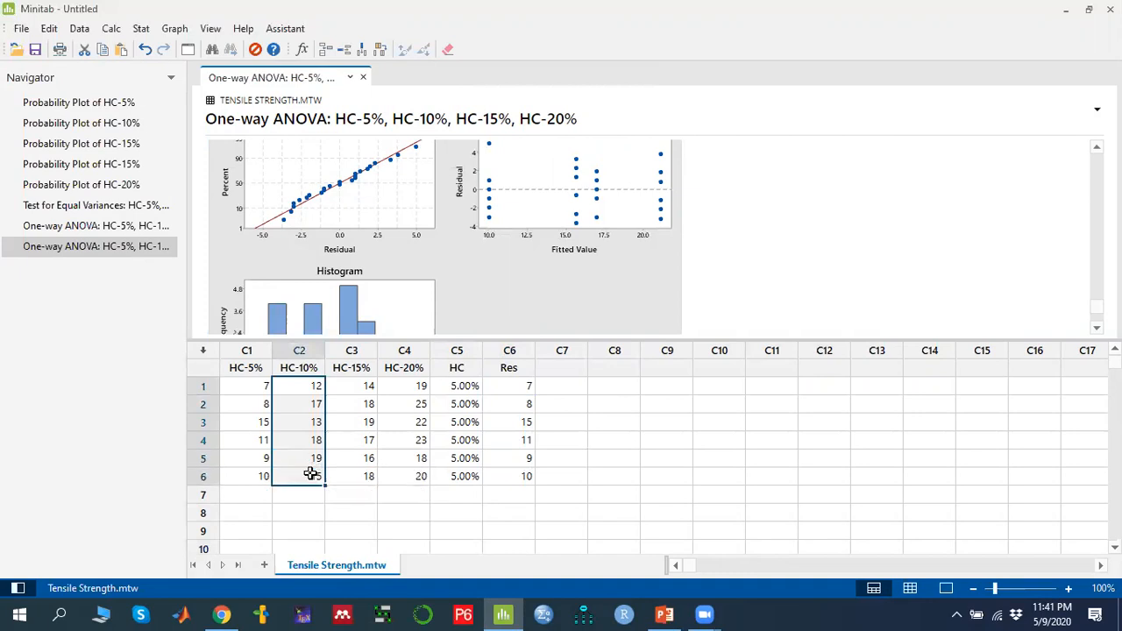
click(517, 492)
key(ctrl+v)
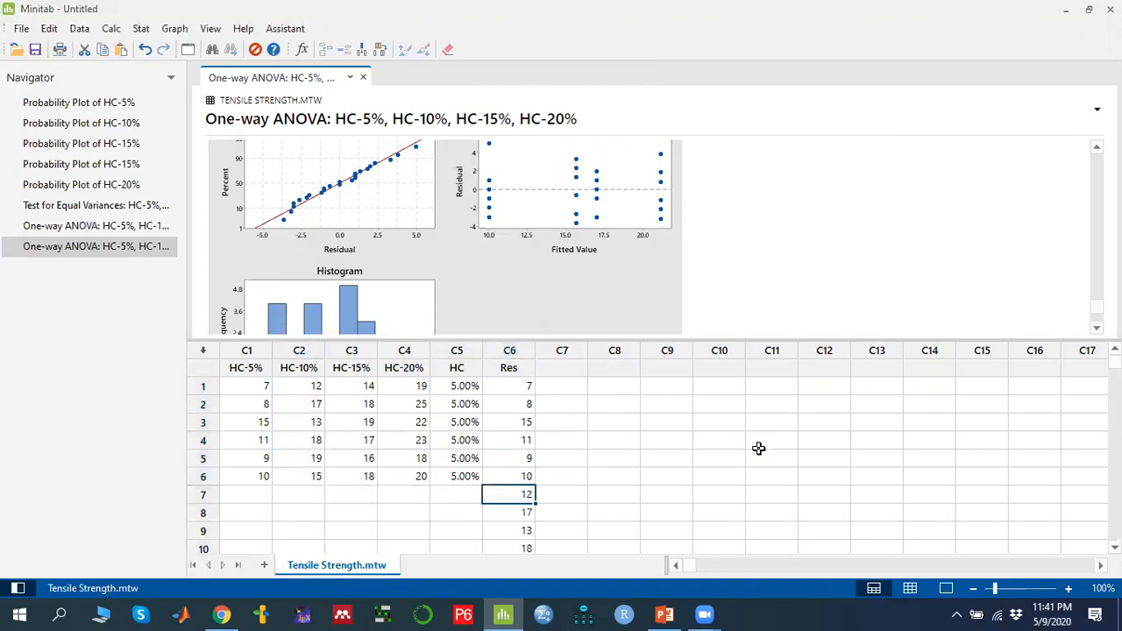
Step: Enlarge the worksheet area and fill rows 7 to 12 of the HC column with 10.00%
drag(671, 337, 658, 216)
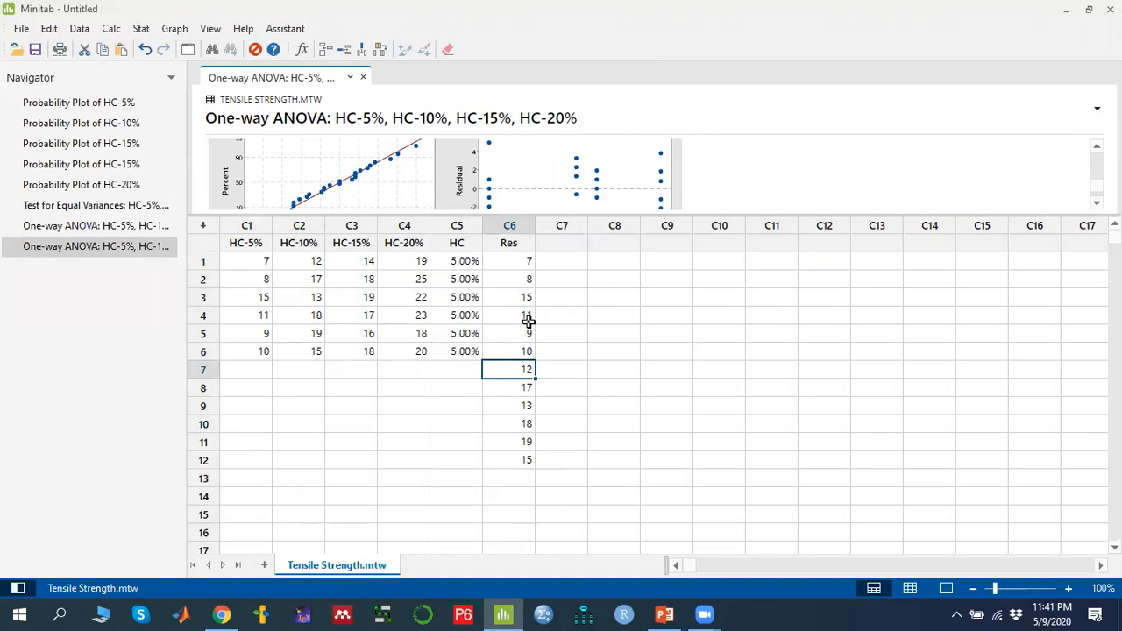
click(455, 370)
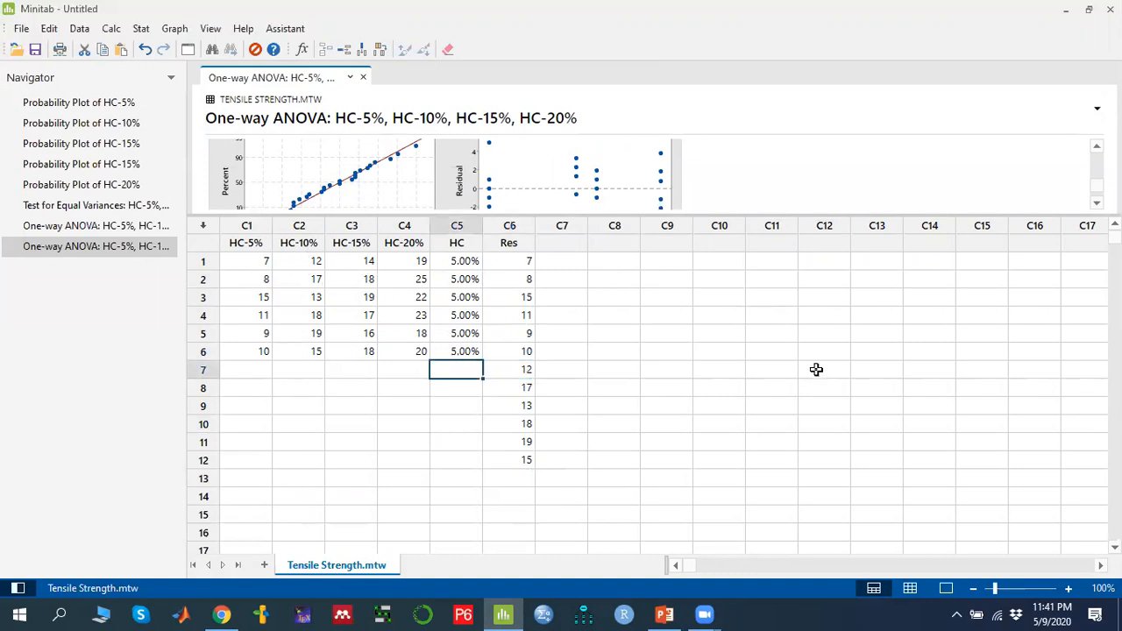
text(10)
key(Return)
click(450, 369)
drag(481, 377, 484, 470)
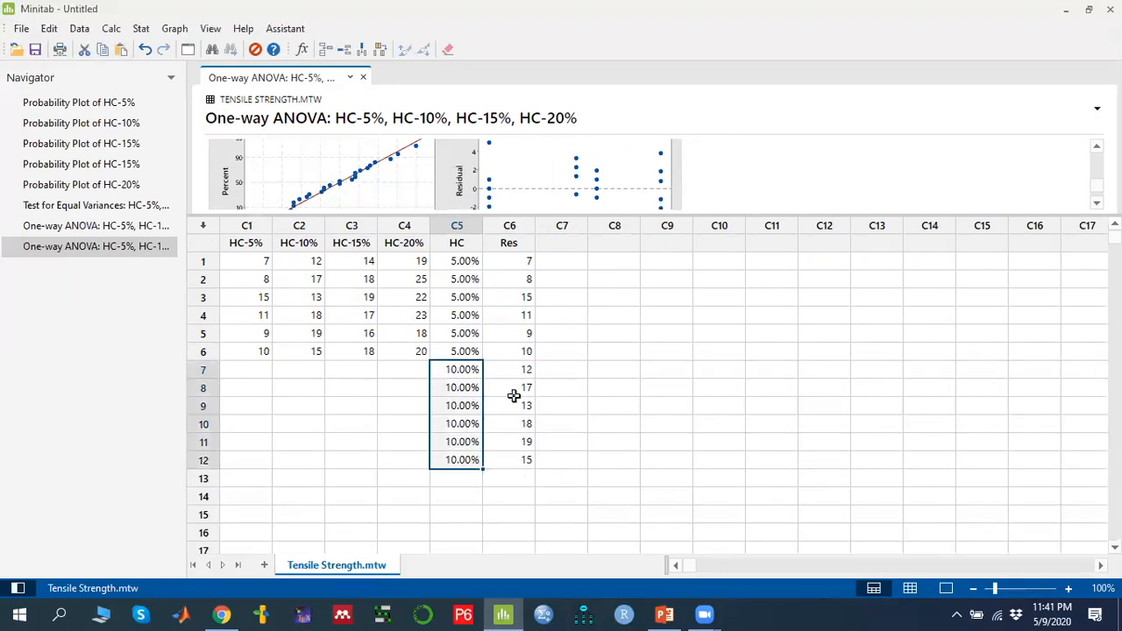
Step: Copy the six HC-15% values into the Res column, starting at row 13
click(517, 479)
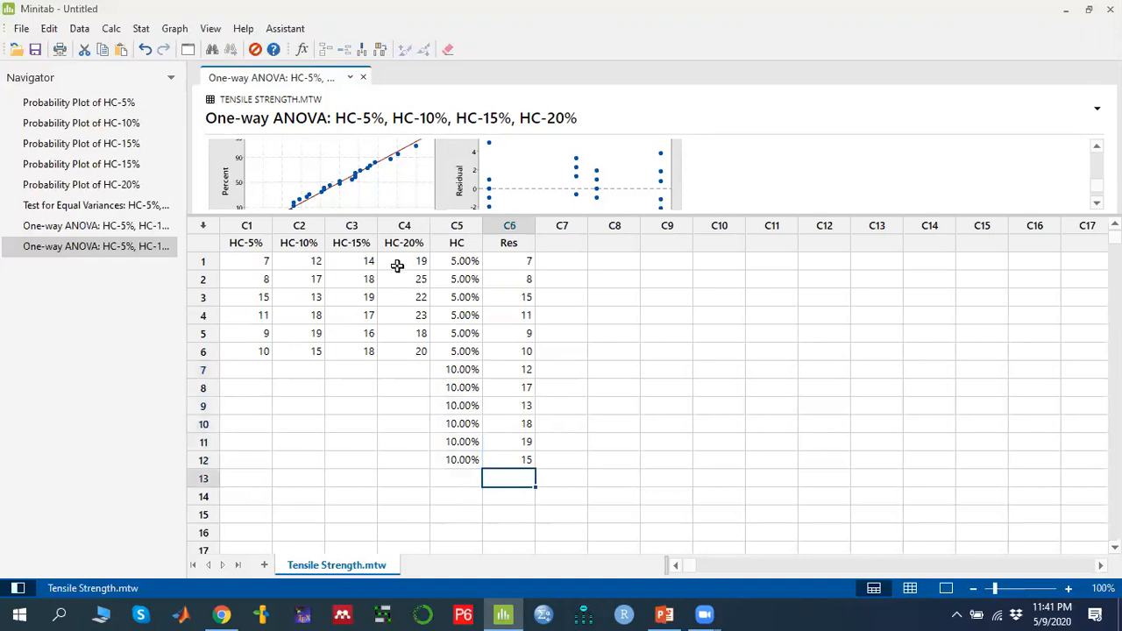
drag(363, 260, 361, 357)
key(ctrl+c)
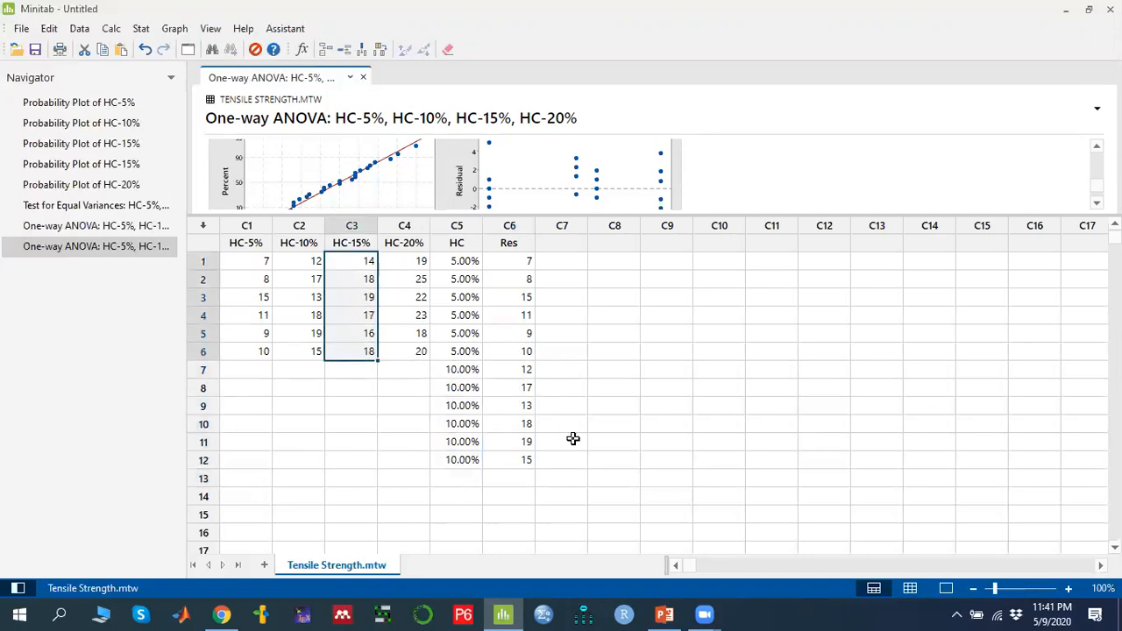
click(516, 478)
key(ctrl+v)
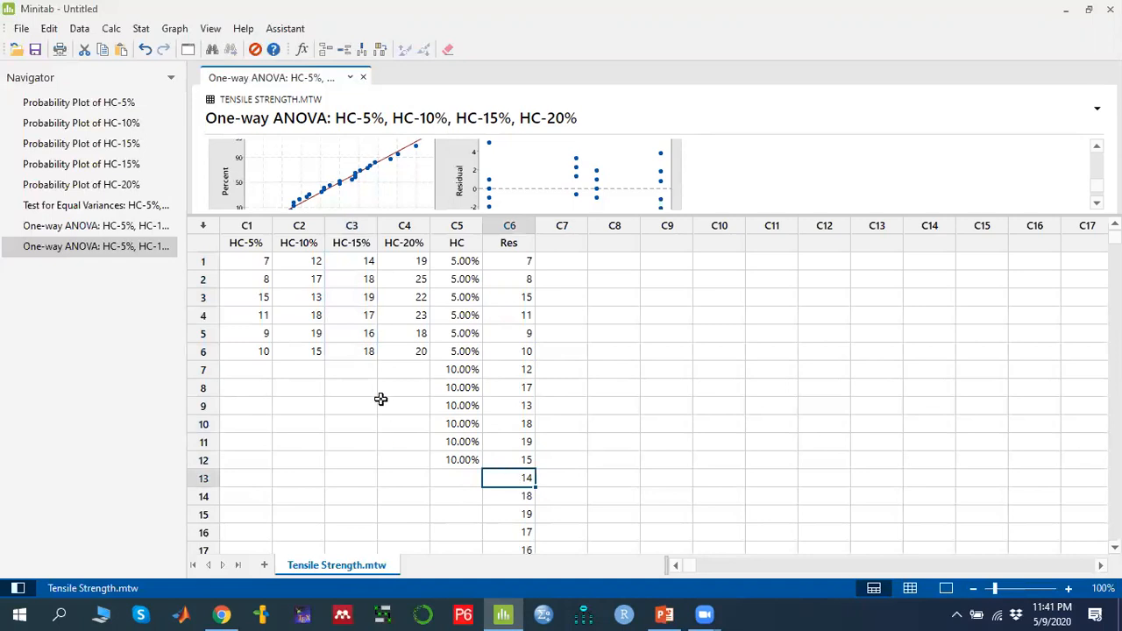
Step: Fill rows 13 to 18 of the HC column with 15%
click(452, 478)
text(15%)
key(Return)
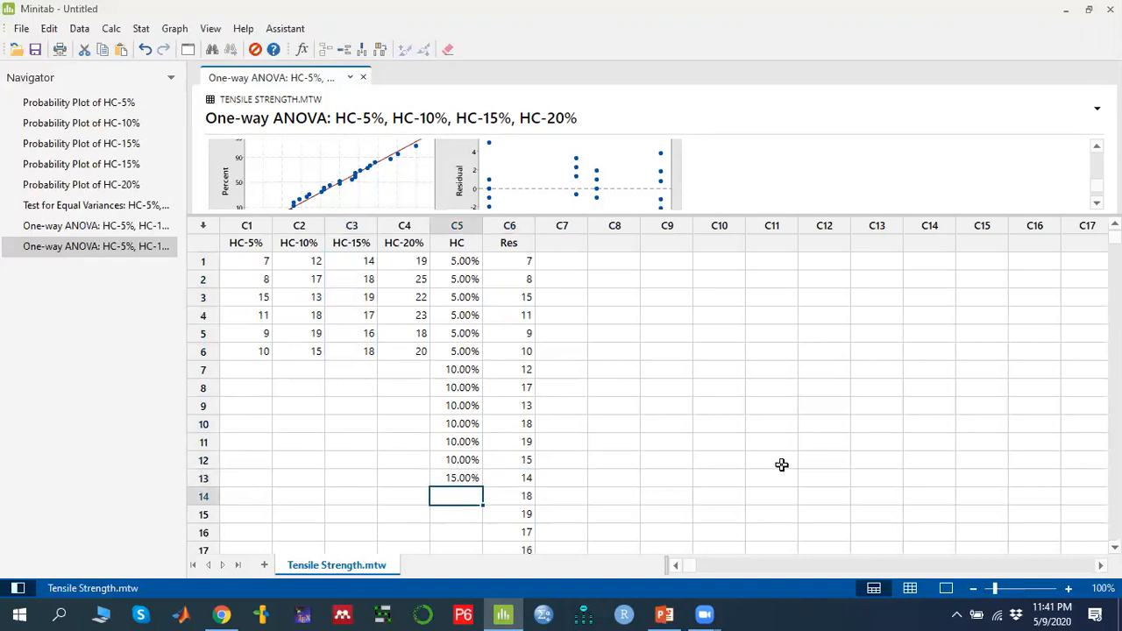
scroll(786, 456, down, 2)
click(477, 374)
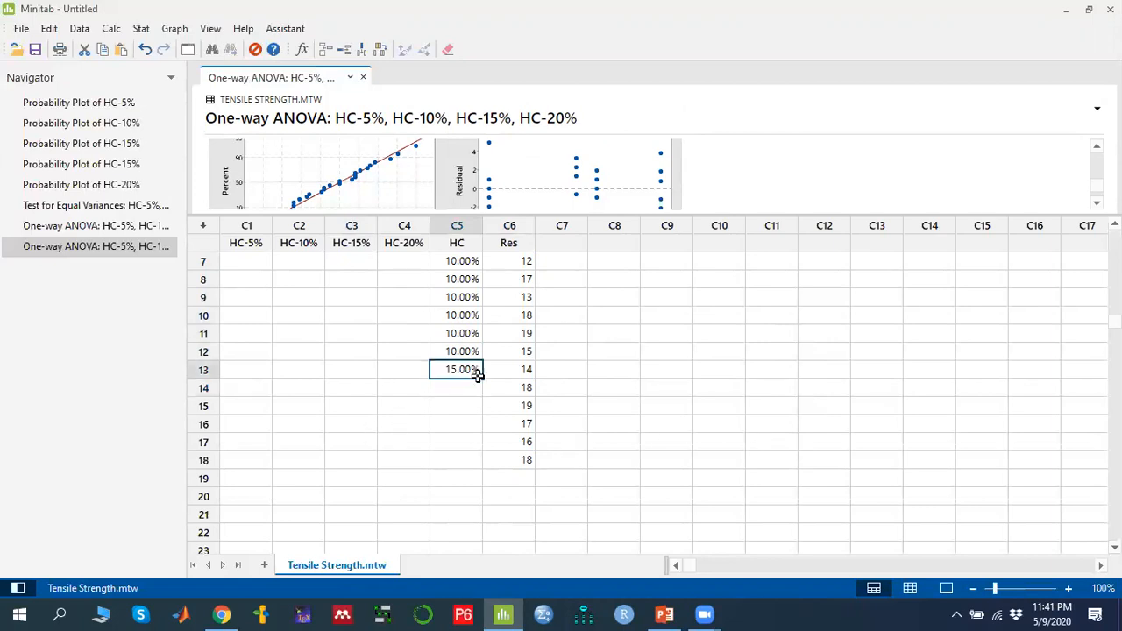
drag(483, 378, 496, 472)
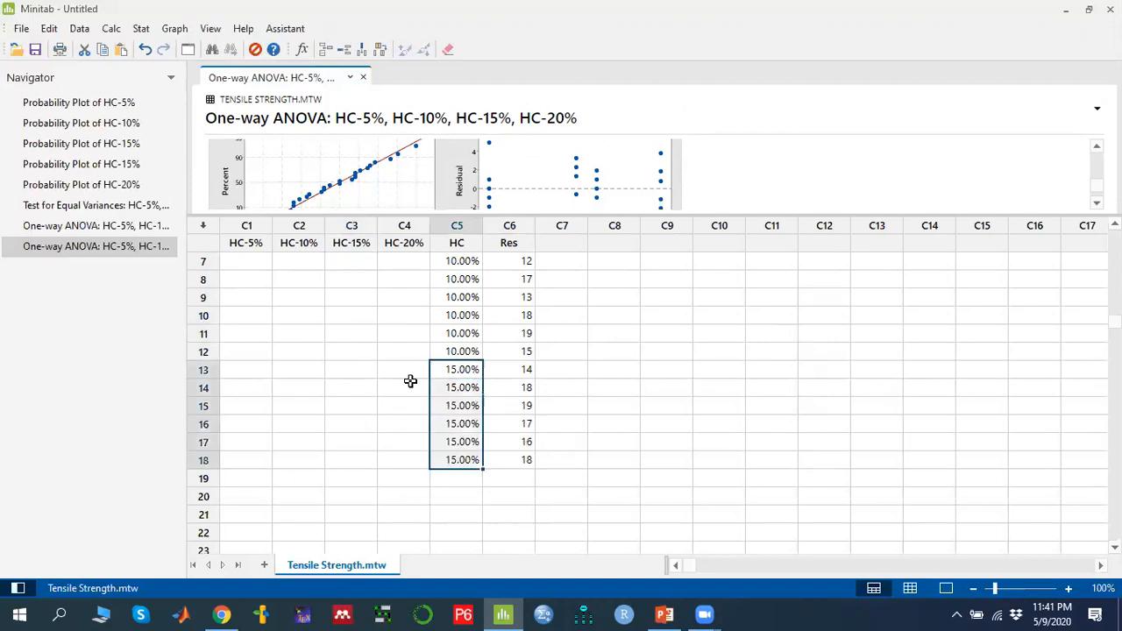
Step: Copy the six HC-20% values into the Res column, starting at row 19
scroll(410, 381, up, 2)
drag(418, 261, 418, 338)
scroll(582, 418, down, 3)
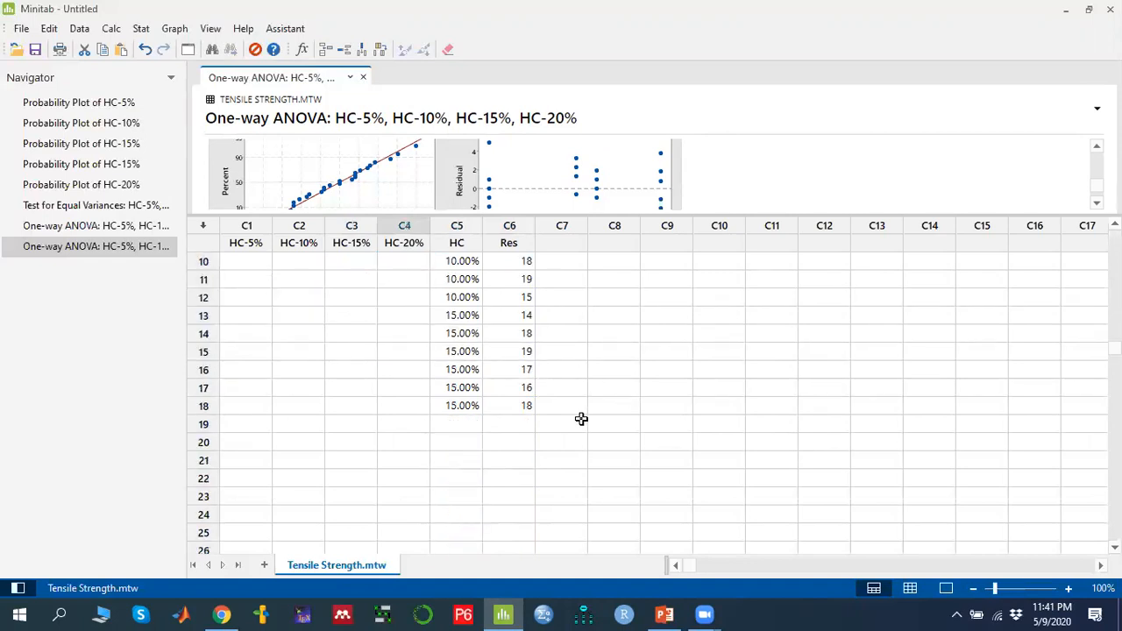
click(517, 423)
key(ctrl+v)
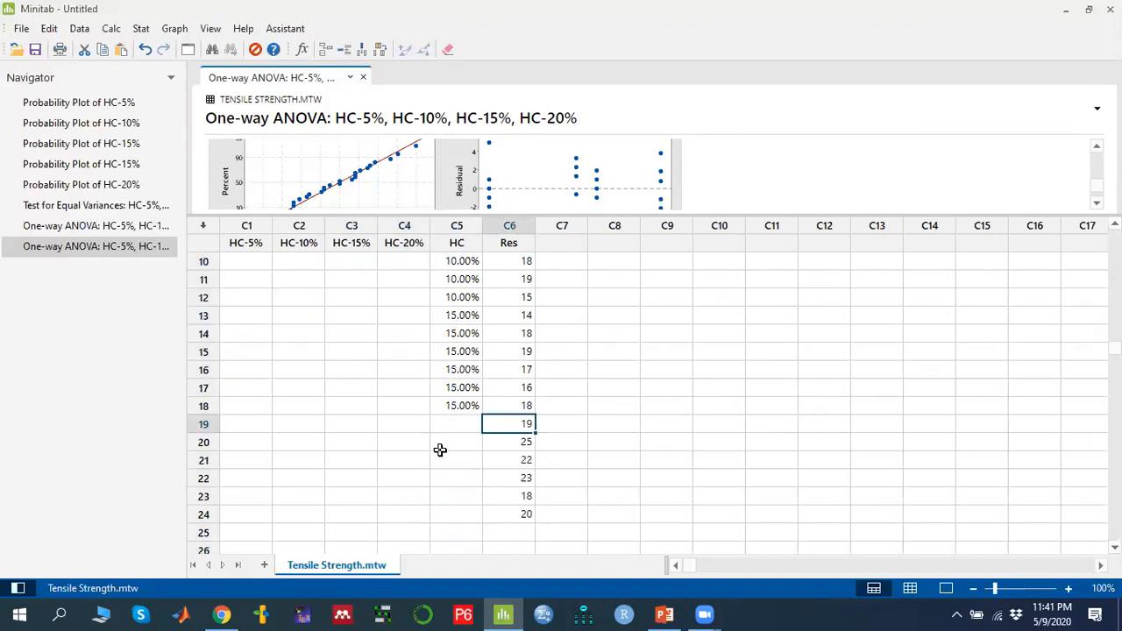
Step: Fill rows 19 to 24 of the HC column with 20%
click(456, 423)
text(20%)
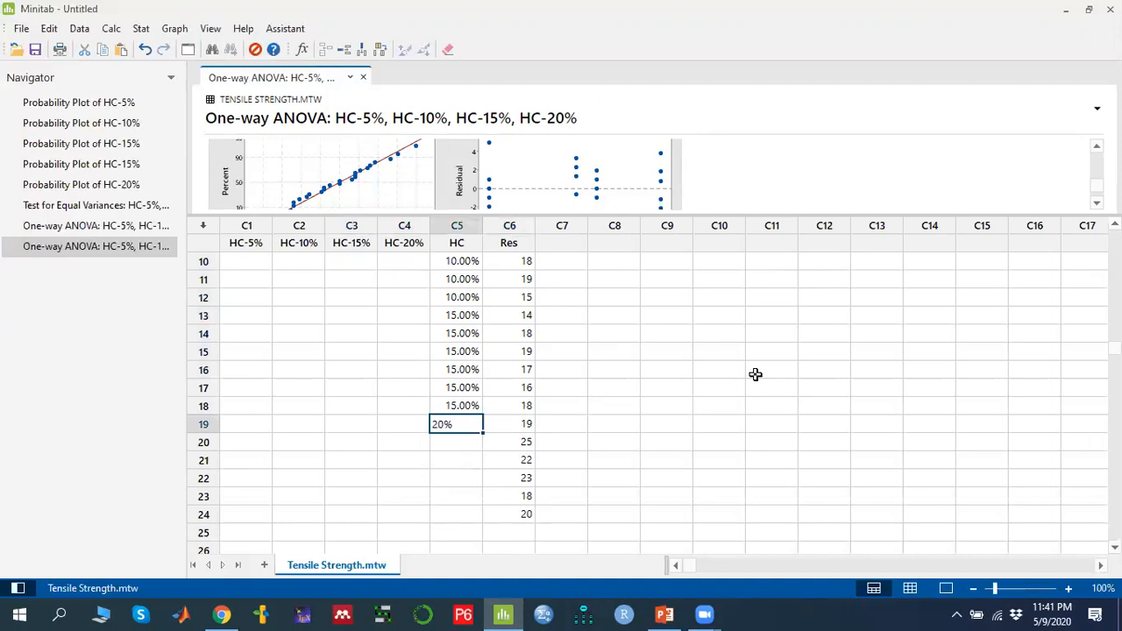
key(Return)
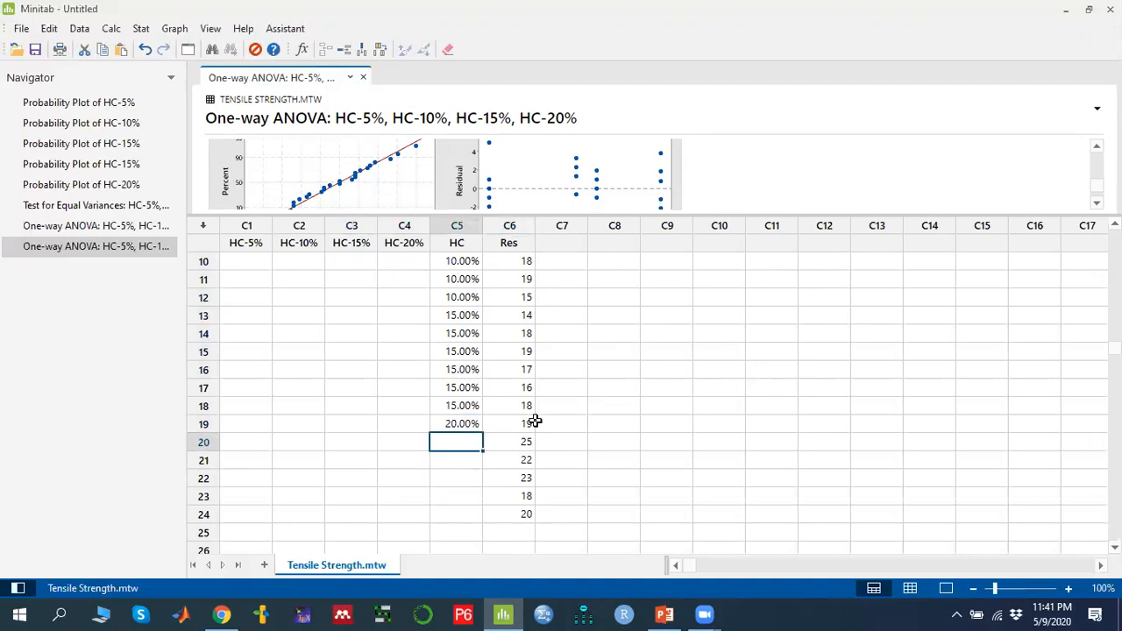
click(458, 424)
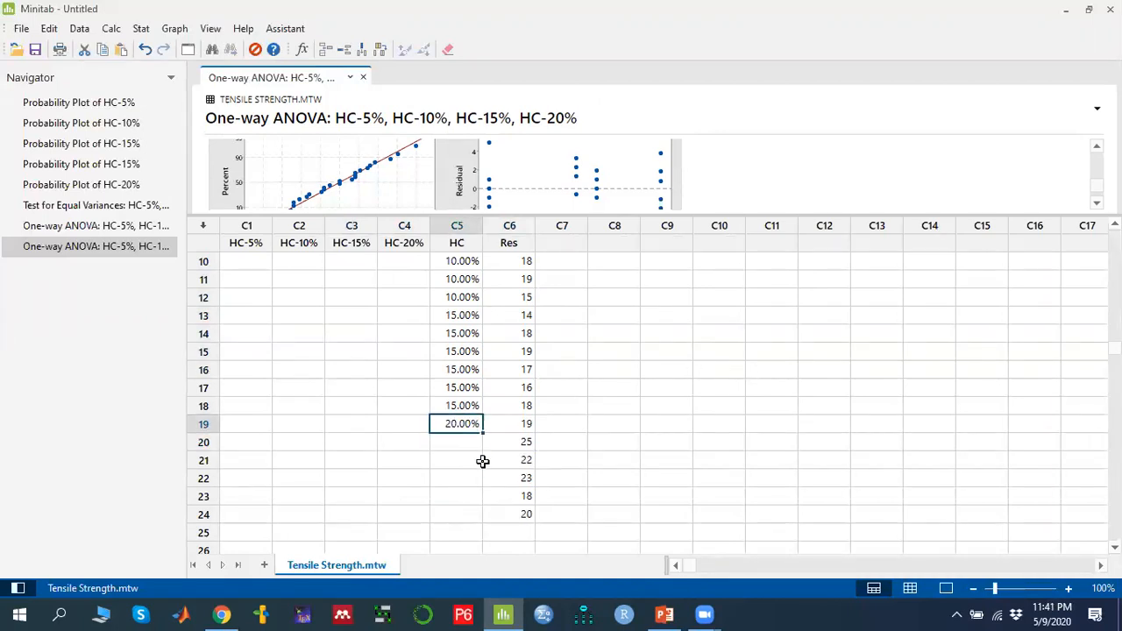
drag(482, 431, 491, 519)
scroll(602, 489, up, 2)
scroll(602, 489, up, 1)
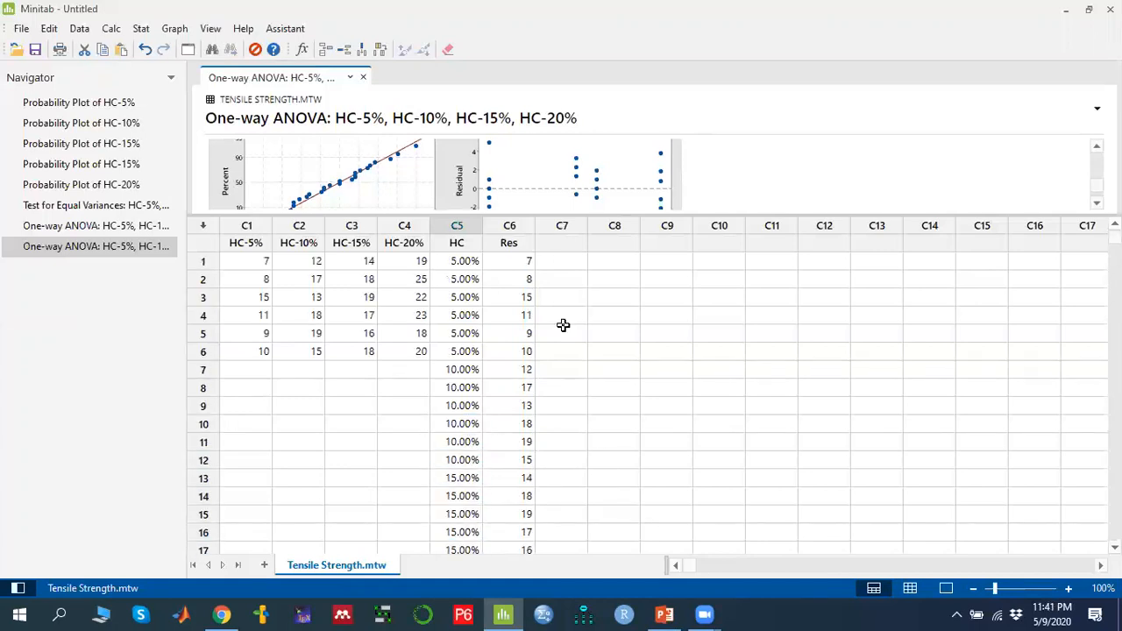
Step: Run a Kruskal-Wallis test with Res as the response and HC as the factor
click(141, 31)
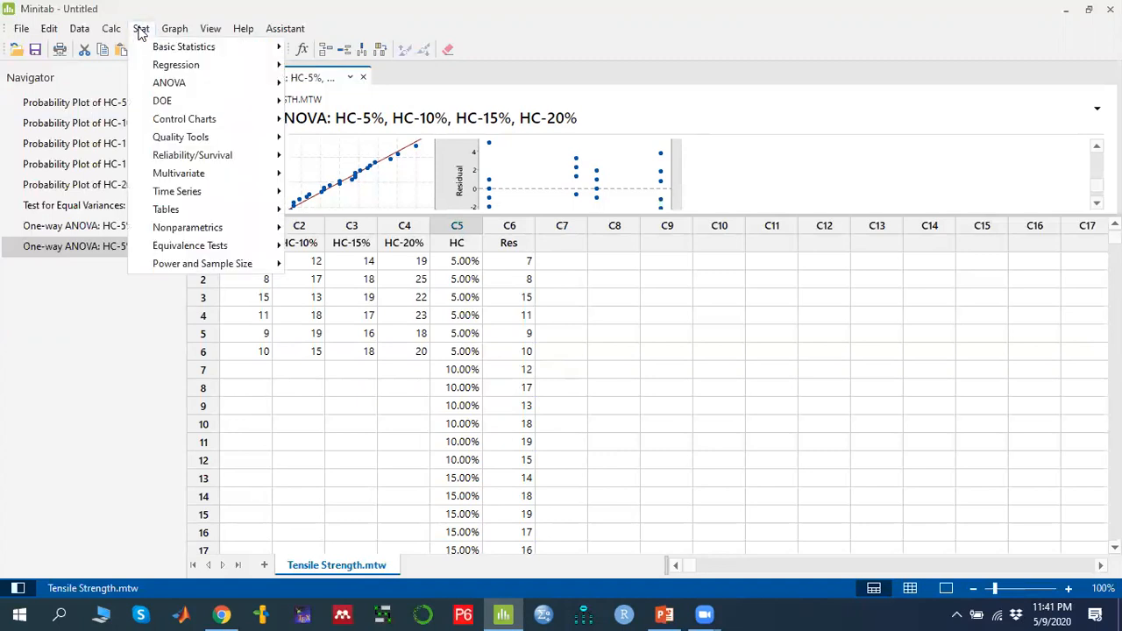
mouse_move(227, 229)
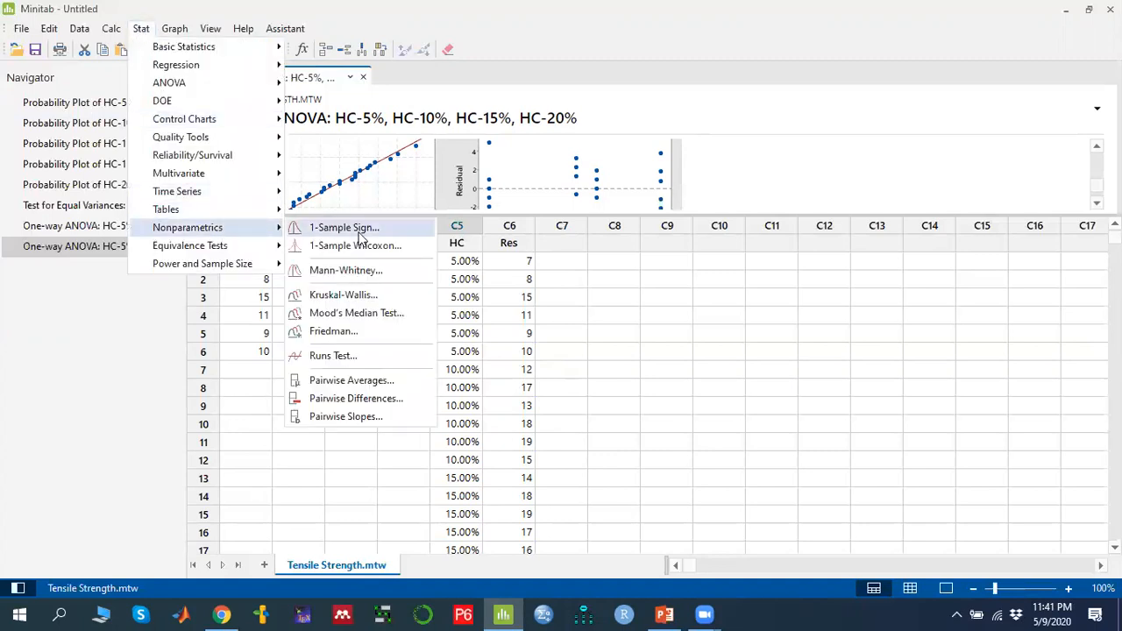
click(376, 294)
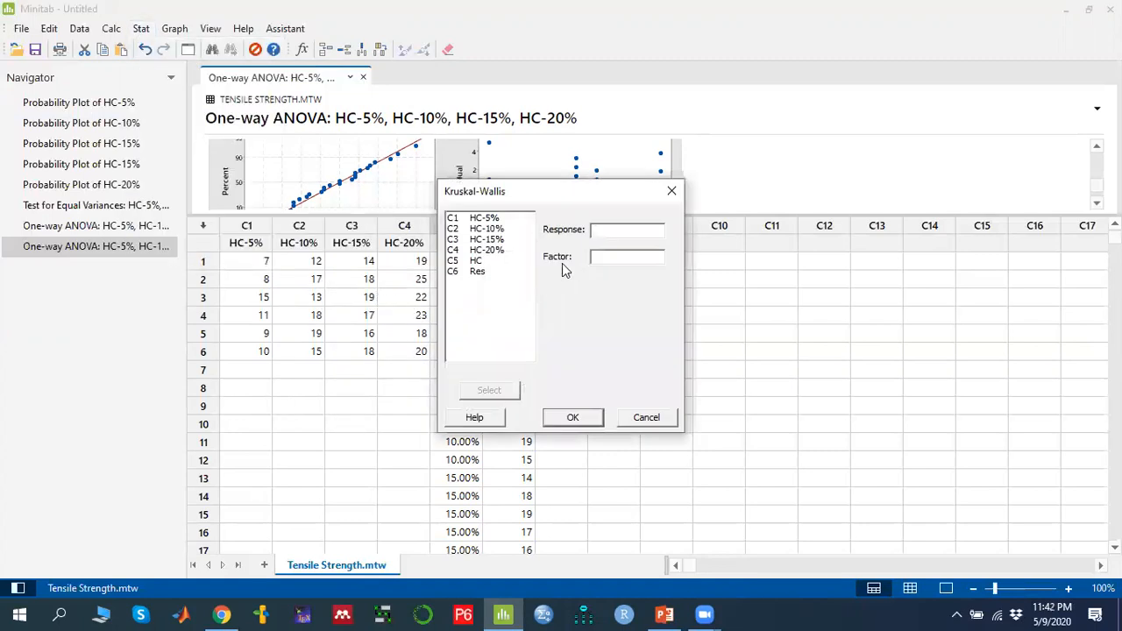
click(478, 273)
double_click(478, 273)
double_click(476, 263)
click(580, 421)
Step: Circle the hypotheses in the Kruskal-Wallis results, clear the circle, and tick the p-value not adjusted for ties
drag(632, 217, 637, 354)
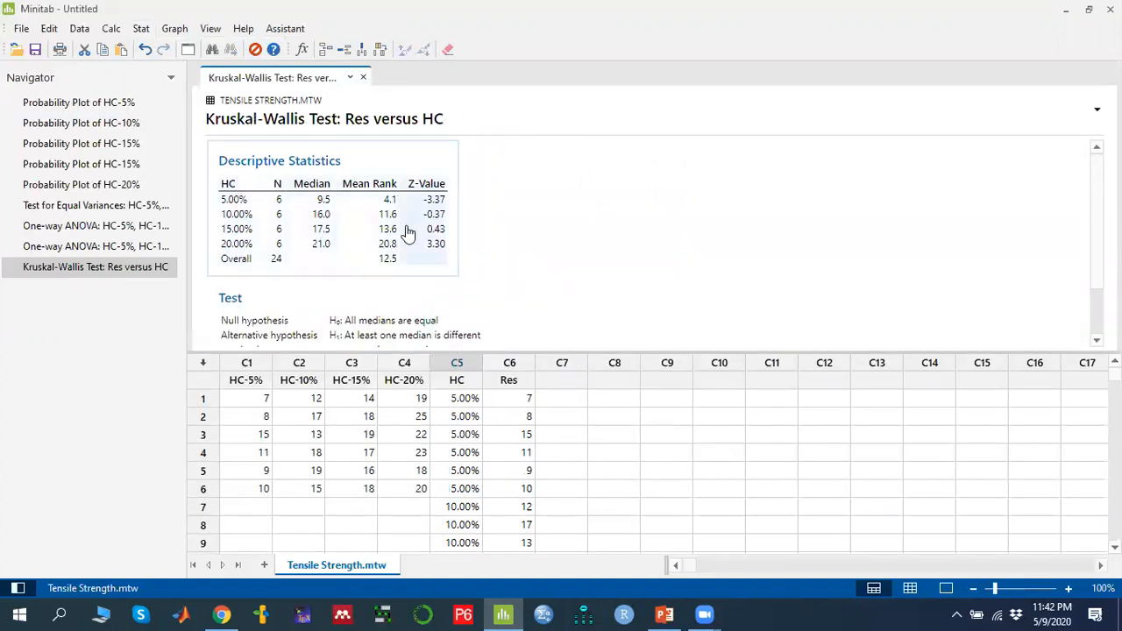
scroll(501, 218, down, 1)
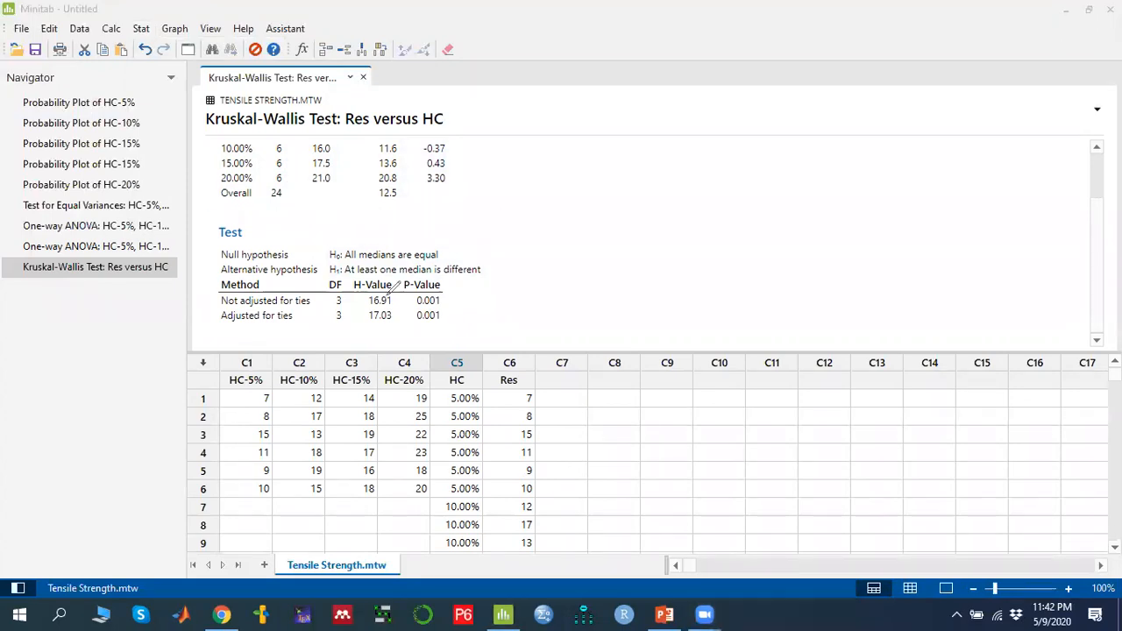
mouse_move(473, 247)
mouse_down()
mouse_move(377, 239)
mouse_move(324, 262)
mouse_move(382, 281)
mouse_move(500, 276)
mouse_move(475, 233)
mouse_up()
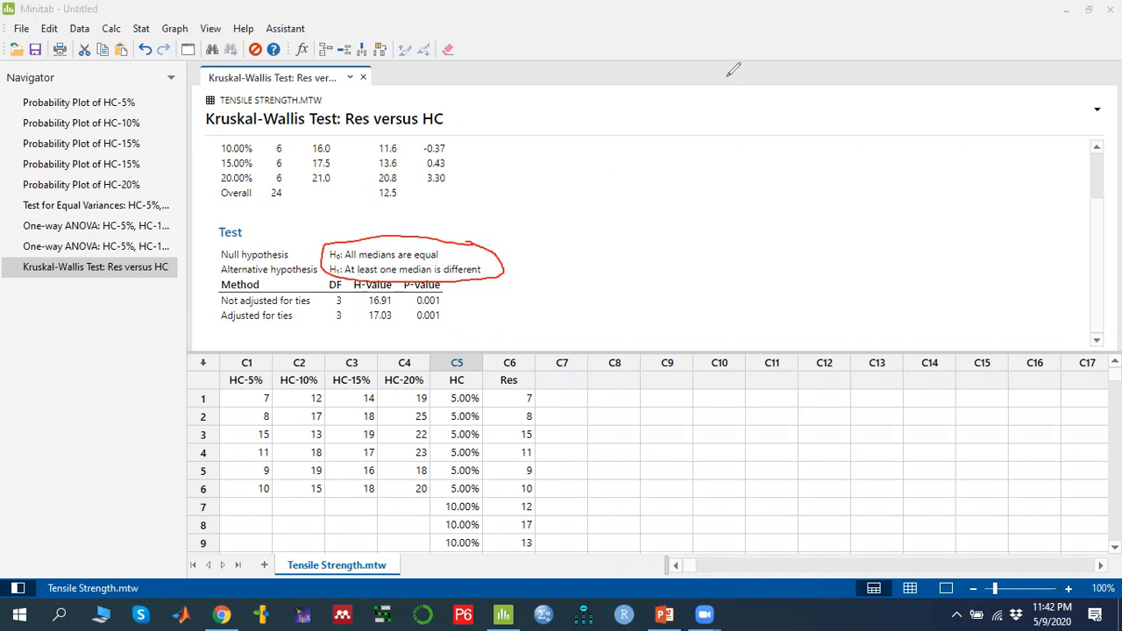
click(756, 88)
drag(447, 297, 489, 288)
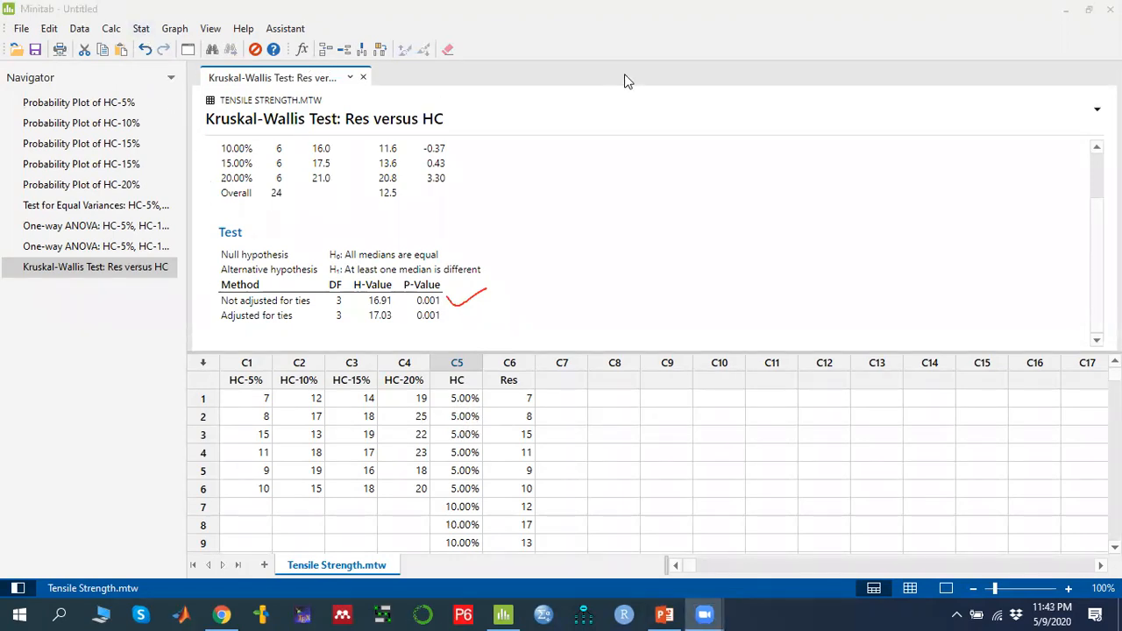
Step: Run Mood's Median Test with Res as the response and HC as the factor, and view its test results
click(140, 29)
mouse_move(254, 227)
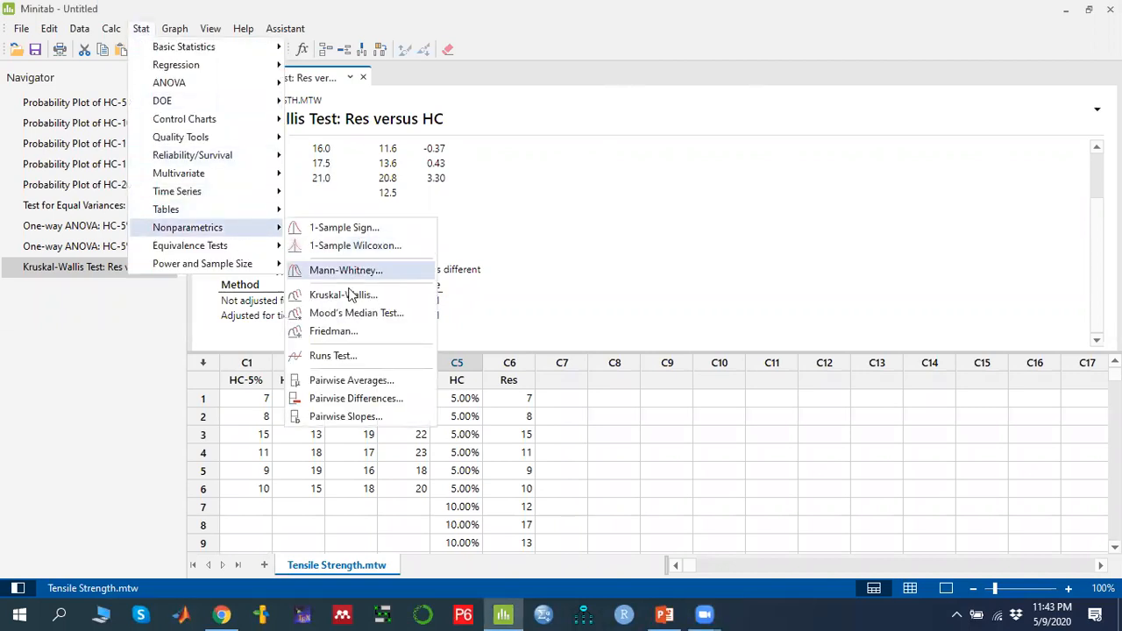
click(346, 317)
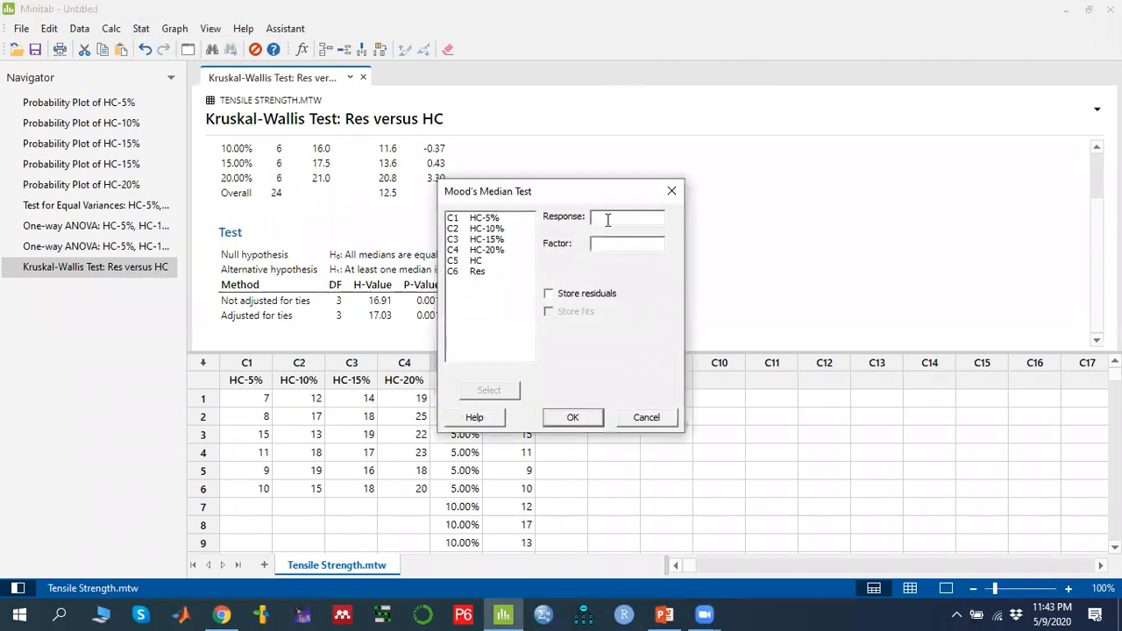
double_click(478, 272)
click(476, 263)
double_click(478, 263)
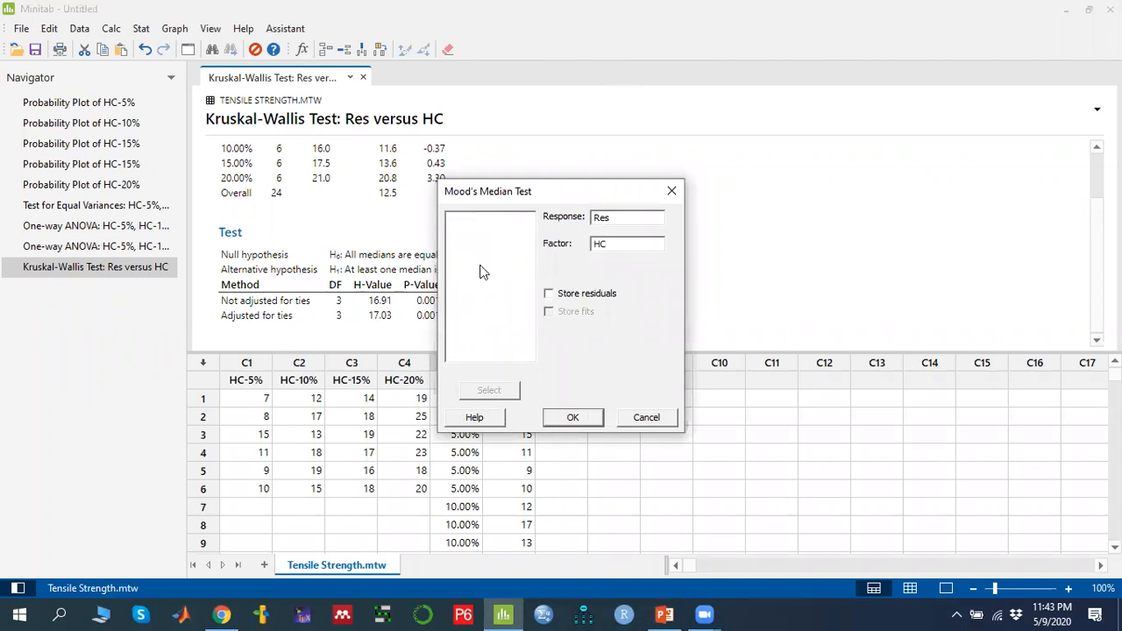
click(575, 419)
scroll(916, 229, down, 1)
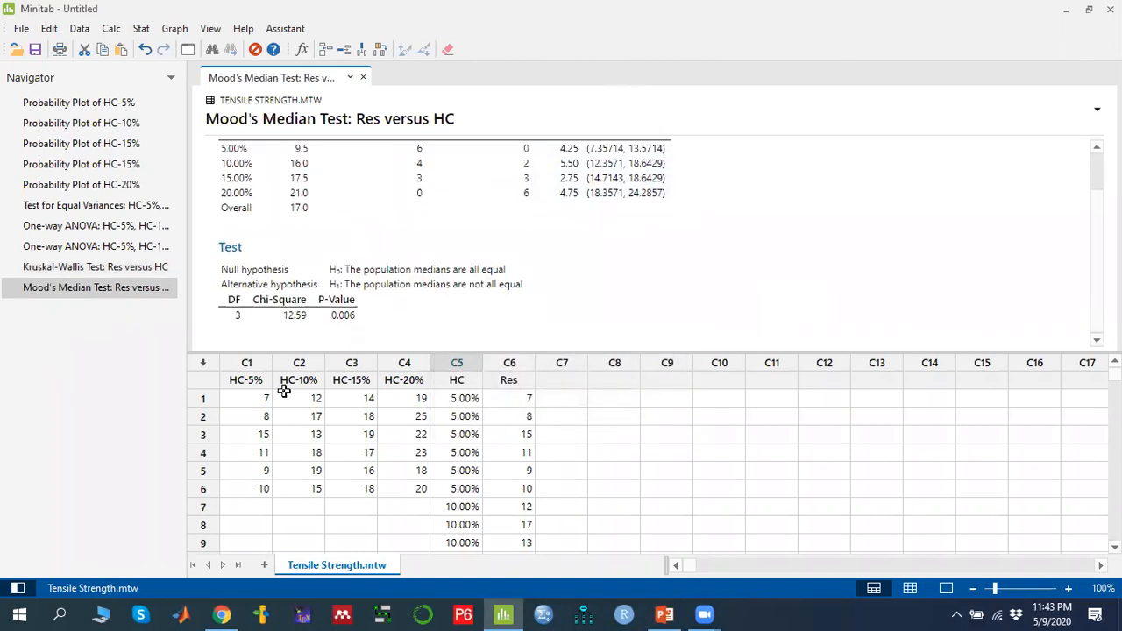